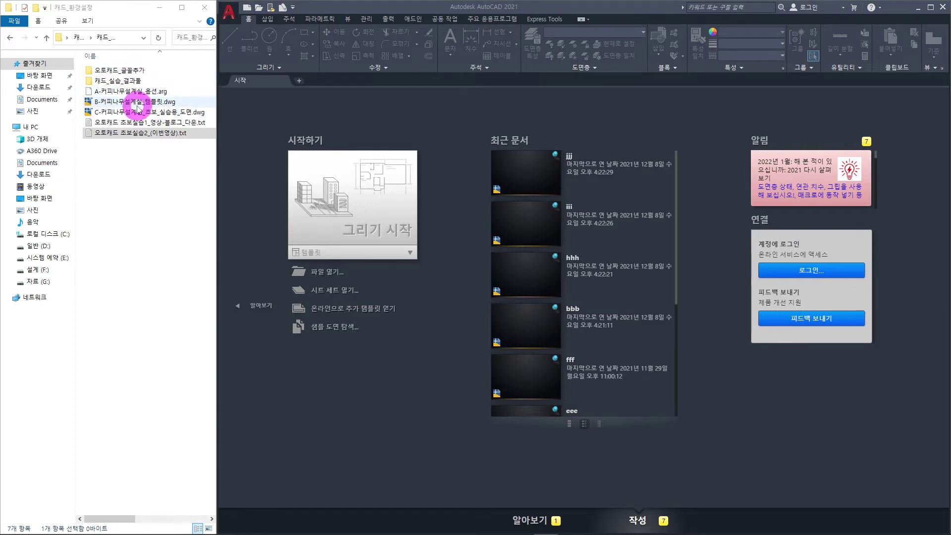
Step: Look through the 캐드_실습_결과물 and 오토캐드_글꼴추가 folders, returning to the 캐드_환경설정 folder
double_click(131, 82)
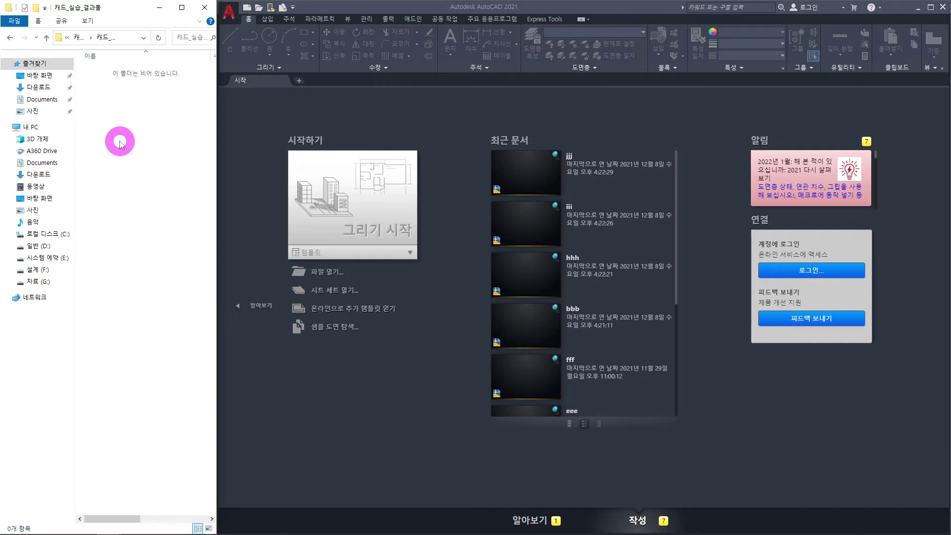
left_click(47, 38)
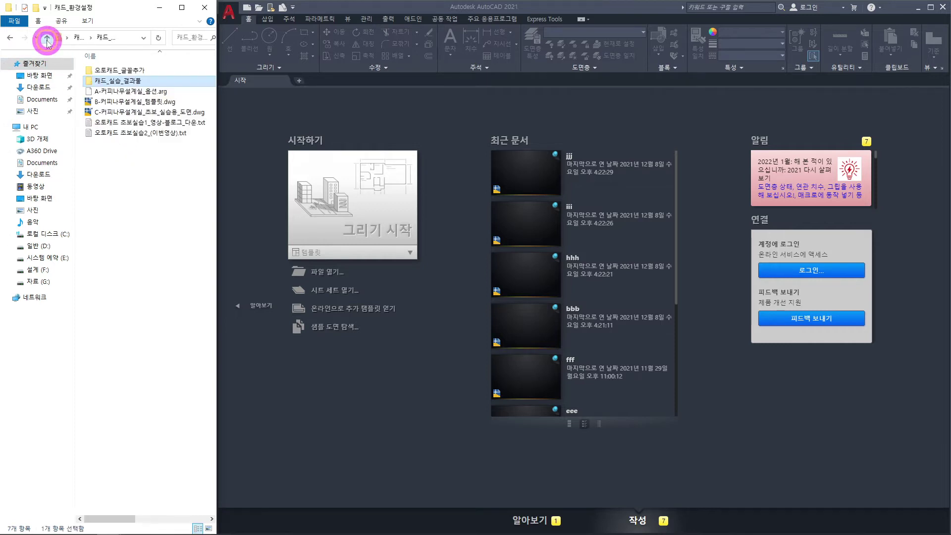
left_click(121, 206)
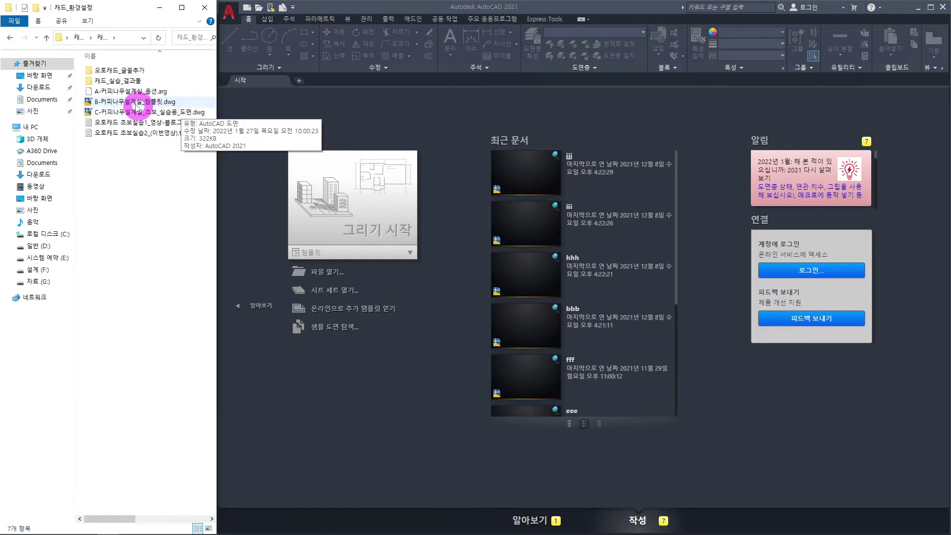
double_click(134, 72)
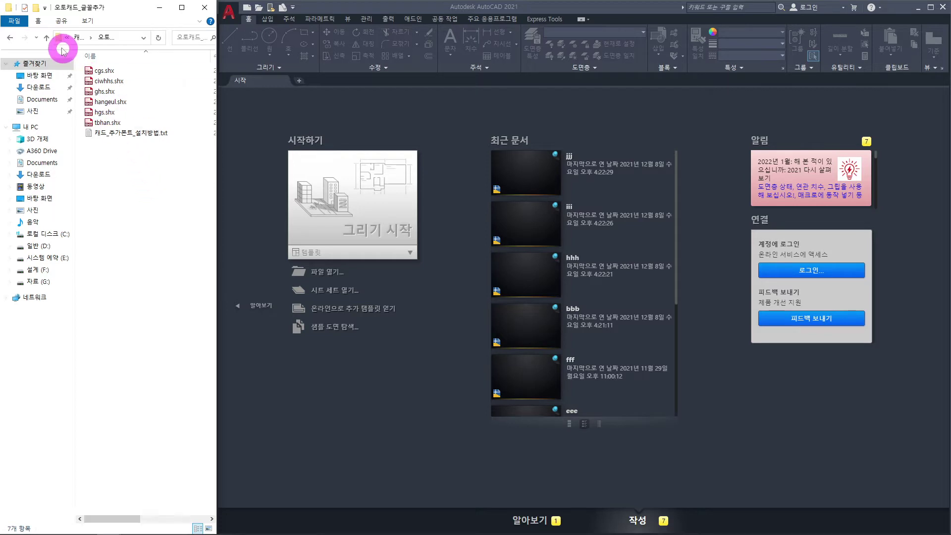
left_click(46, 38)
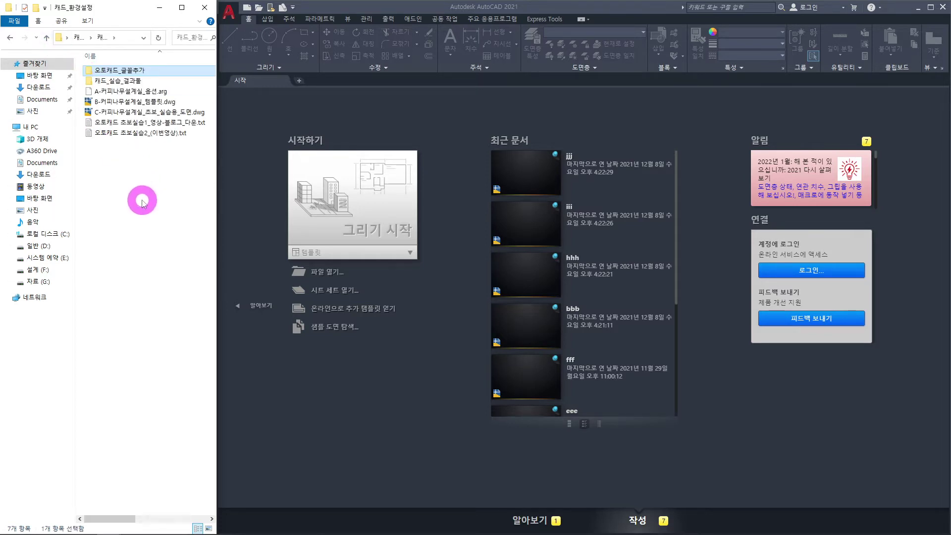
left_click(135, 133)
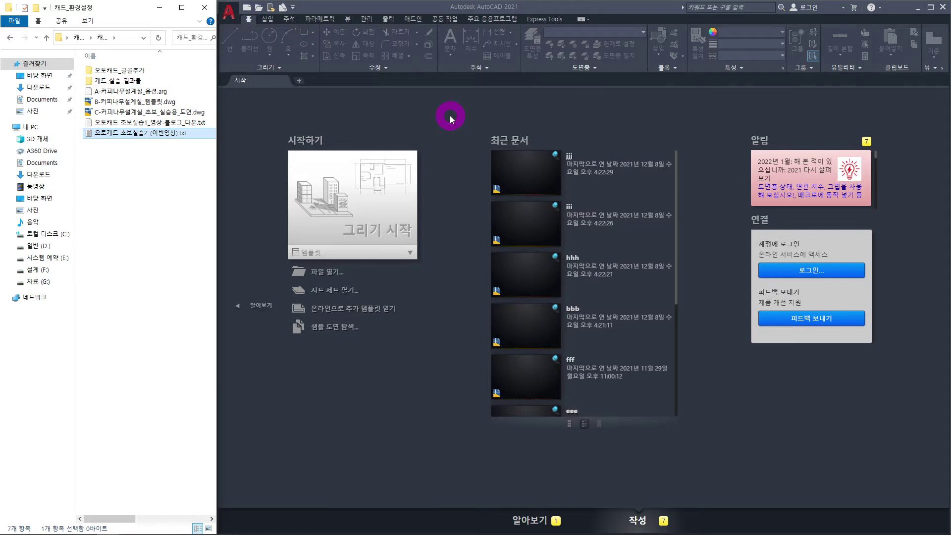
Step: Start a new drawing with the current default template and close it again
left_click(380, 178)
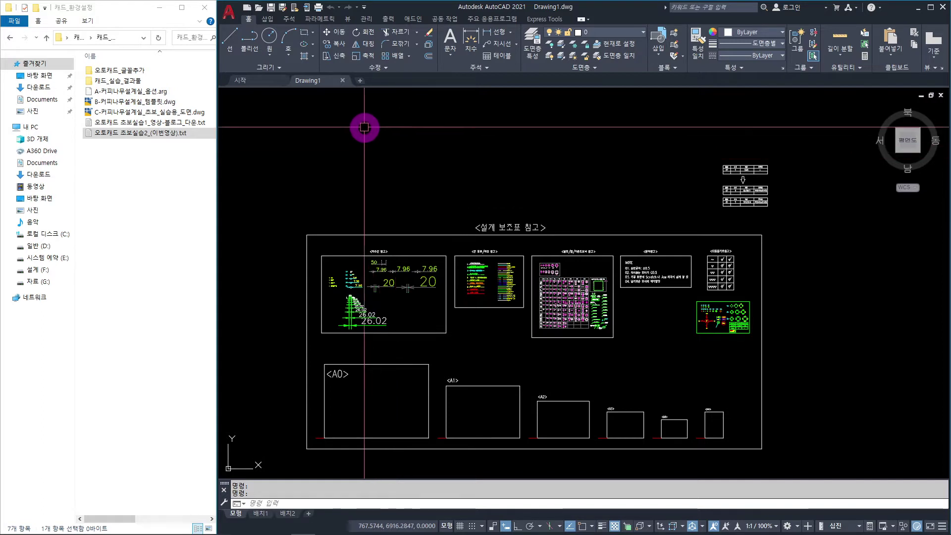
left_click(343, 80)
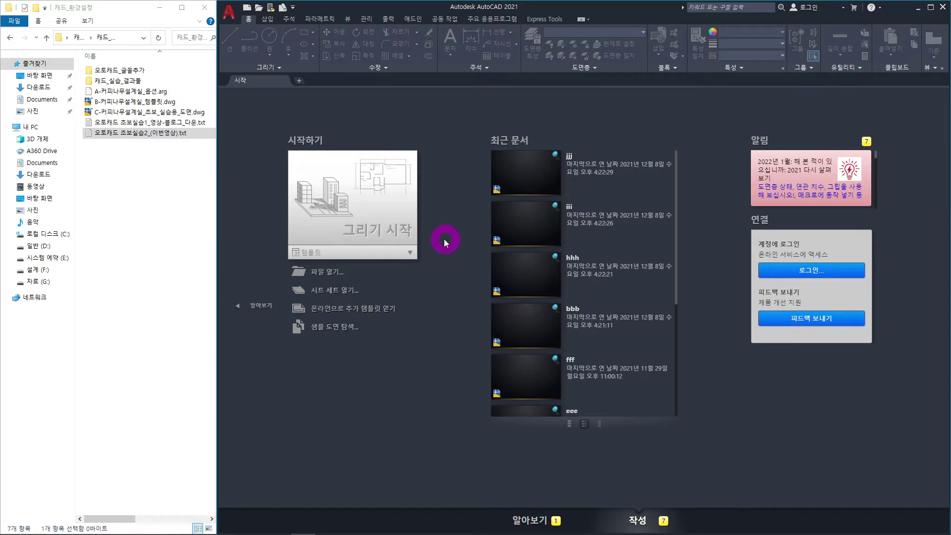
Step: Create a drawing from the acadiso.dwt template and start a second drawing with the same default template
left_click(411, 254)
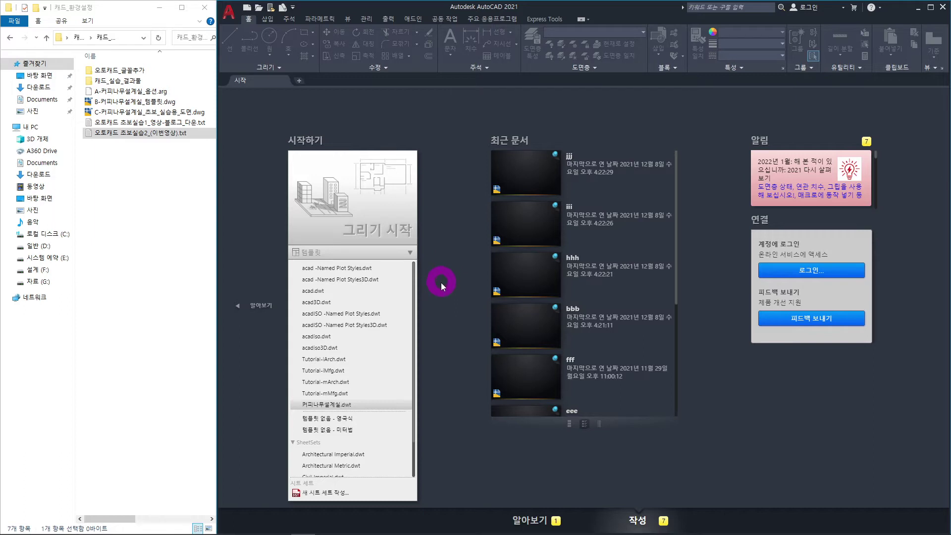
left_click(313, 338)
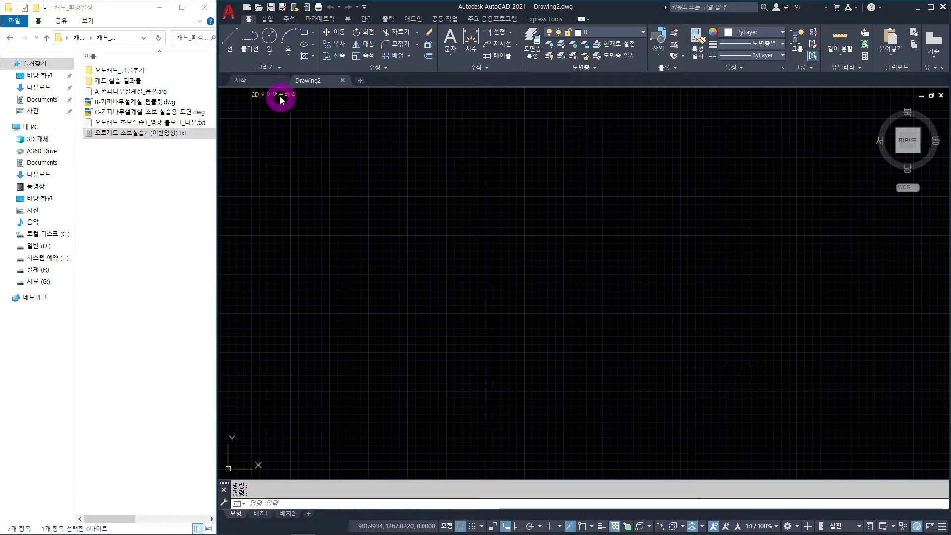
left_click(269, 81)
left_click(351, 195)
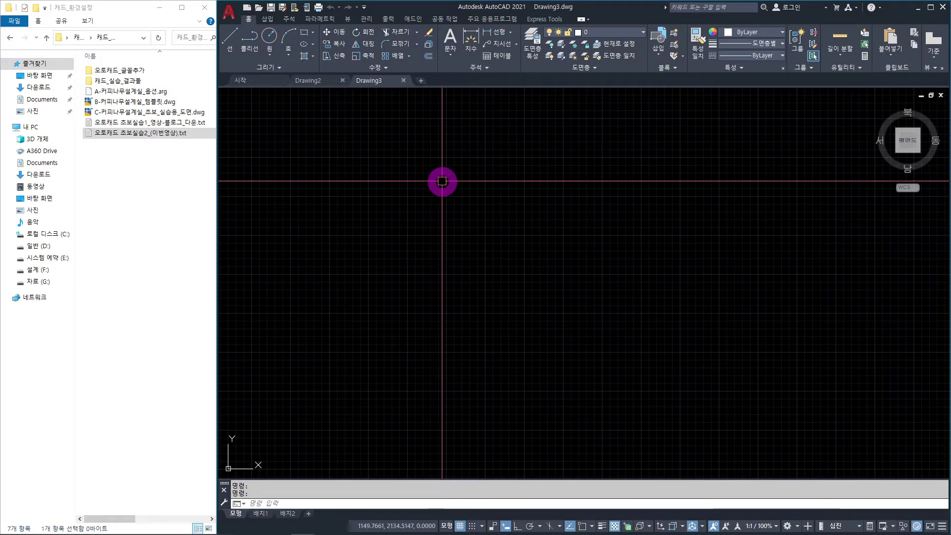
Step: Check which template is selected in the start page's template list and start another drawing with it
left_click(265, 81)
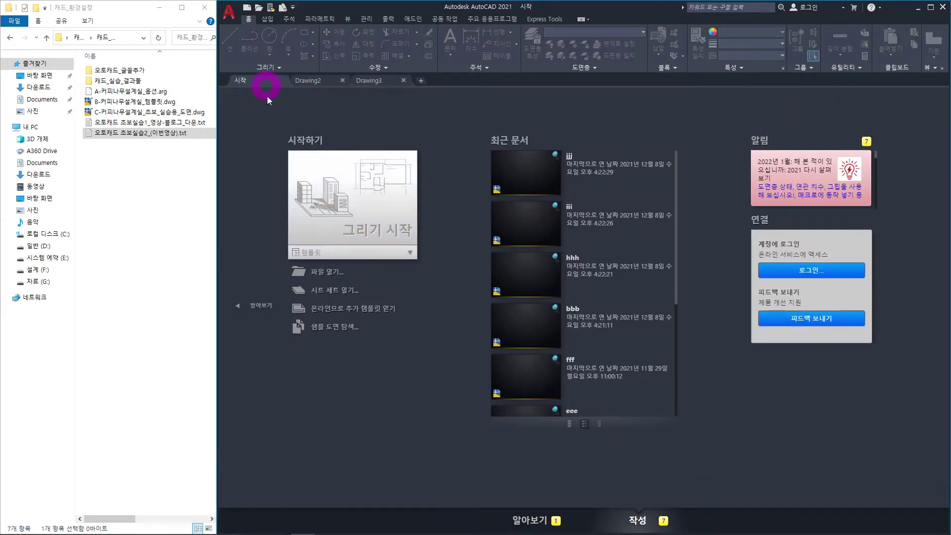
left_click(409, 257)
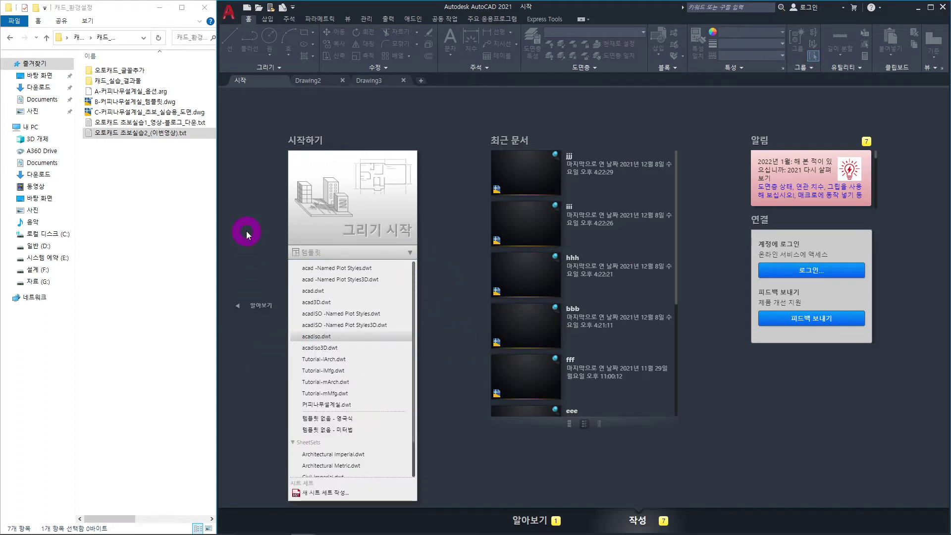
left_click(246, 218)
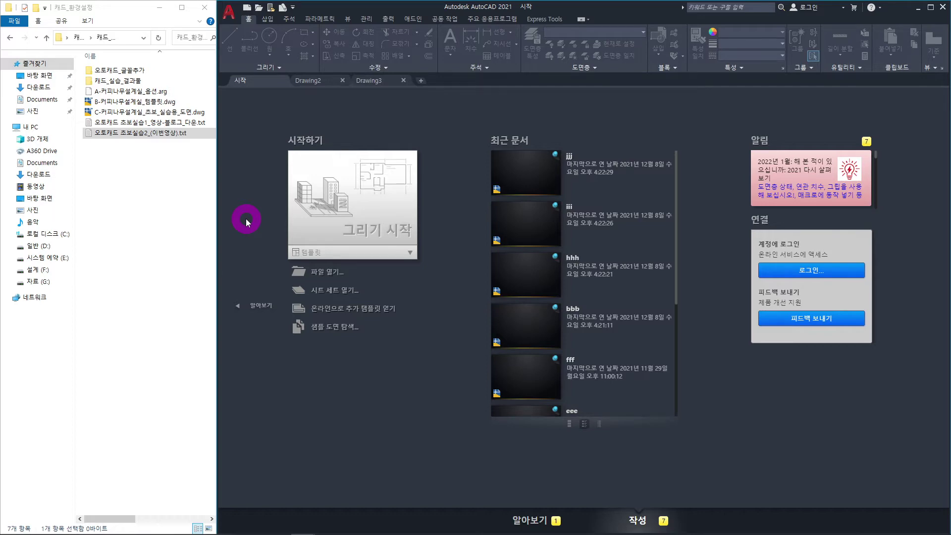
left_click(375, 188)
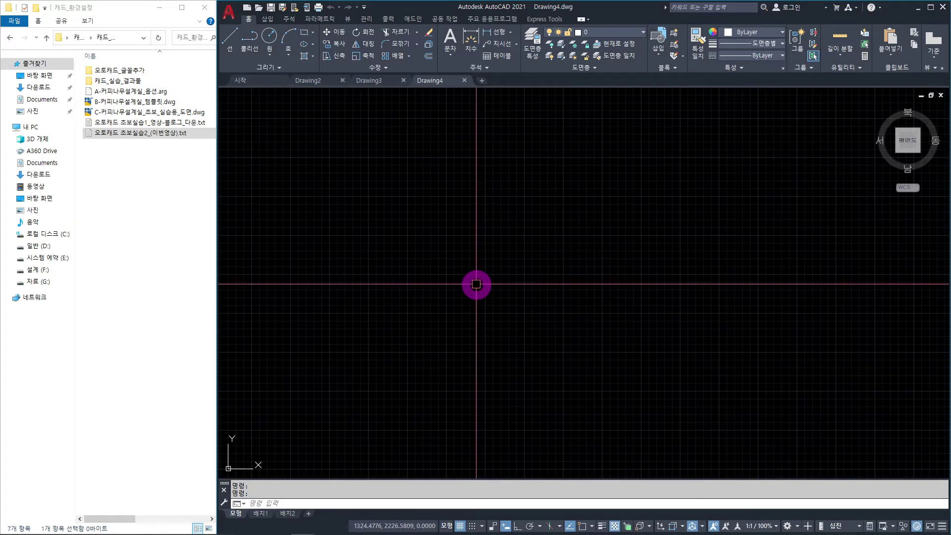
Step: Create a drawing from the 커피나무설계실.dwt template and start another drawing with that template as default
left_click(270, 85)
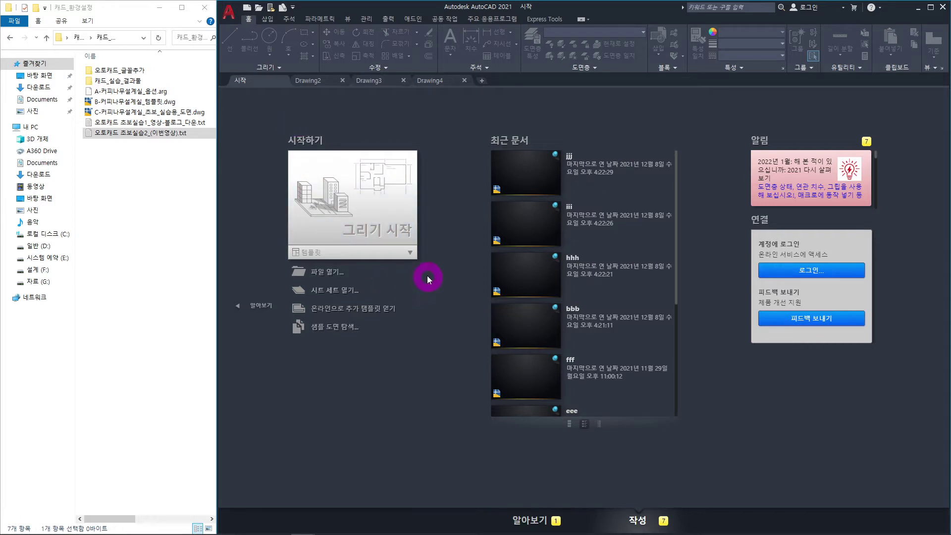
left_click(411, 252)
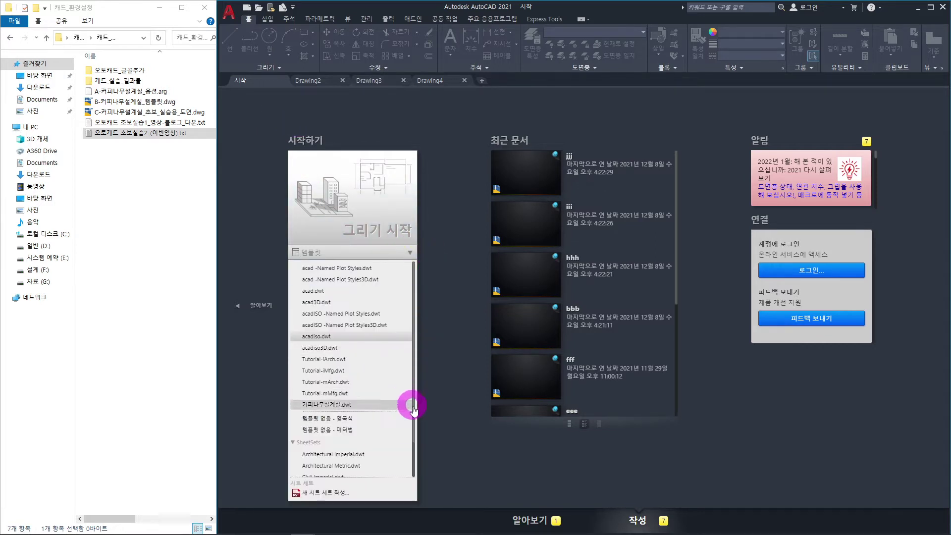
left_click(319, 405)
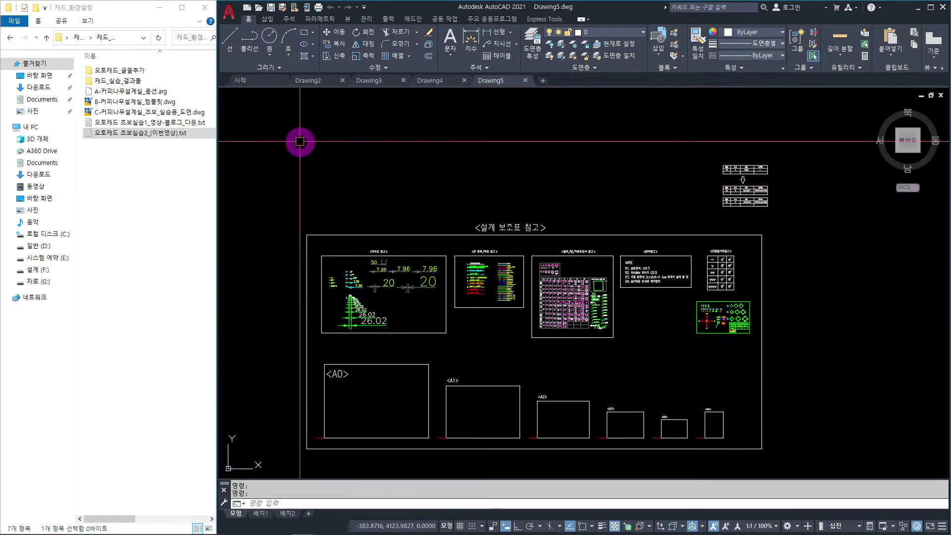
left_click(252, 81)
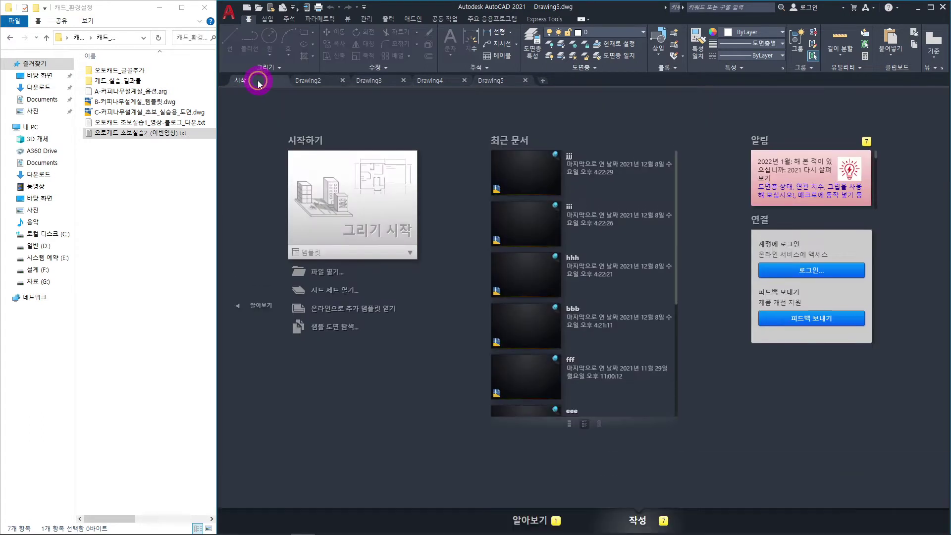
left_click(376, 191)
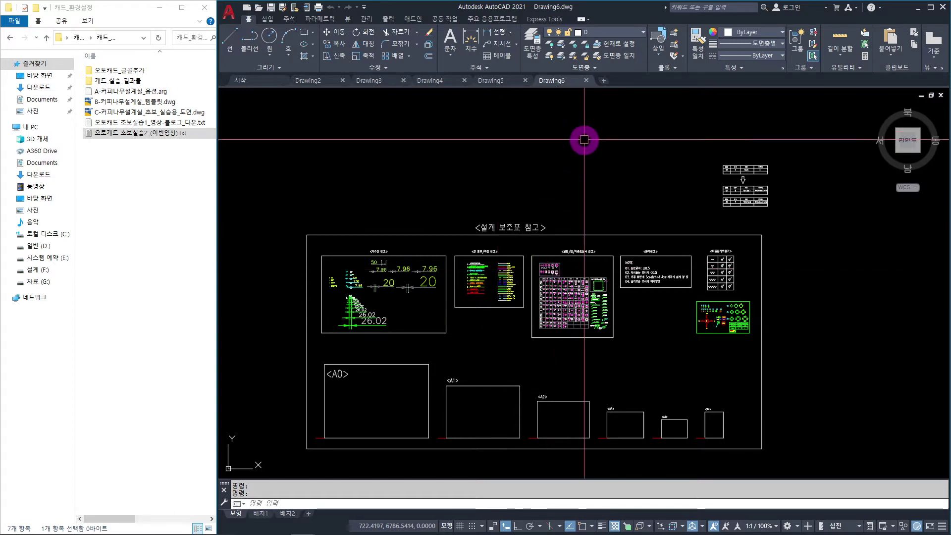
Step: Close all the open drawings, from Drawing6 back to Drawing2
left_click(586, 80)
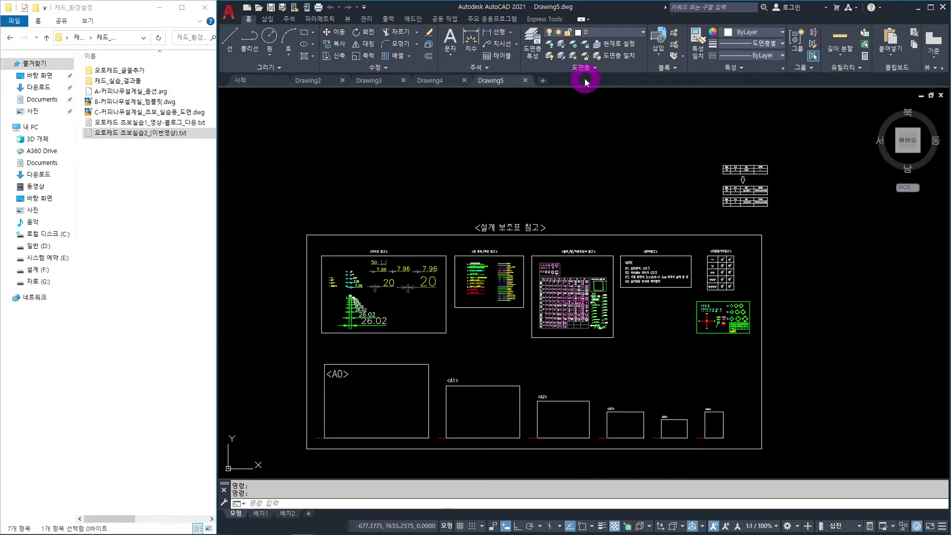
left_click(526, 81)
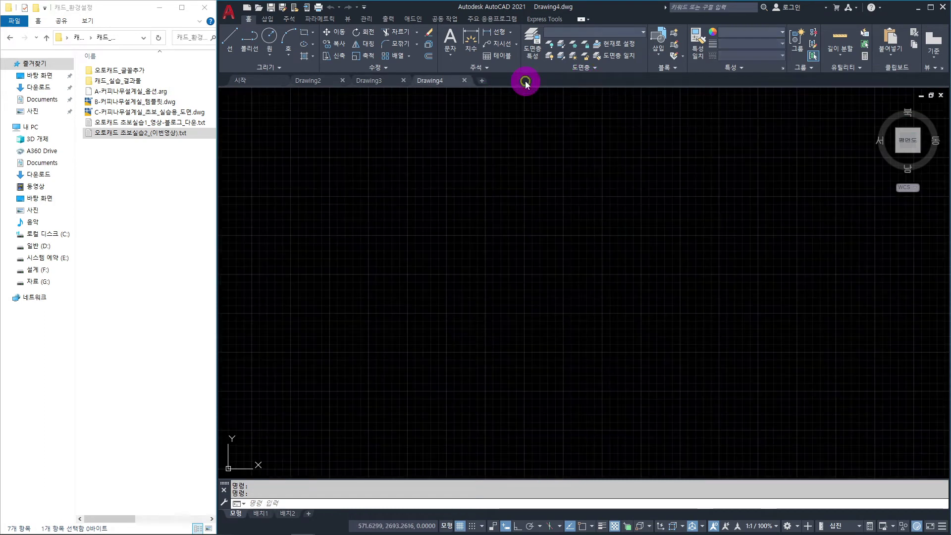
left_click(464, 81)
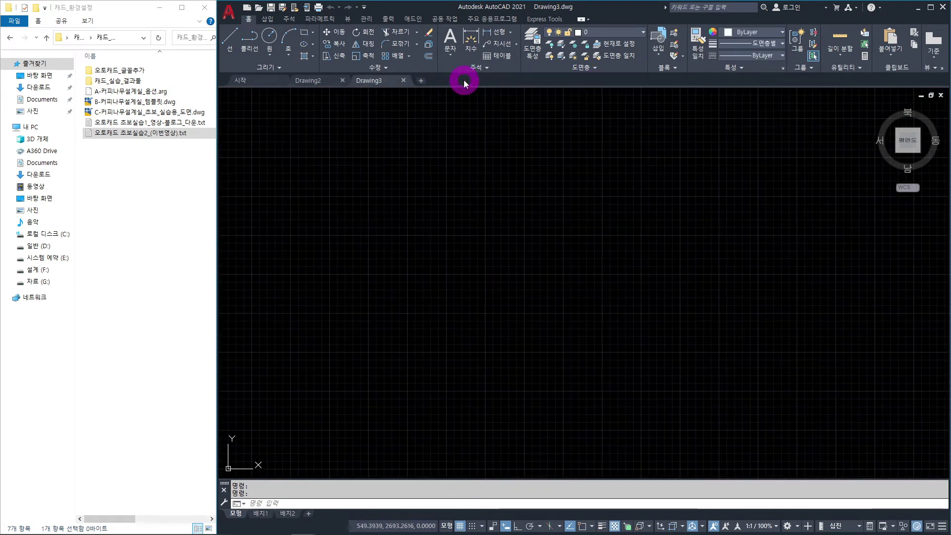
left_click(403, 81)
left_click(343, 80)
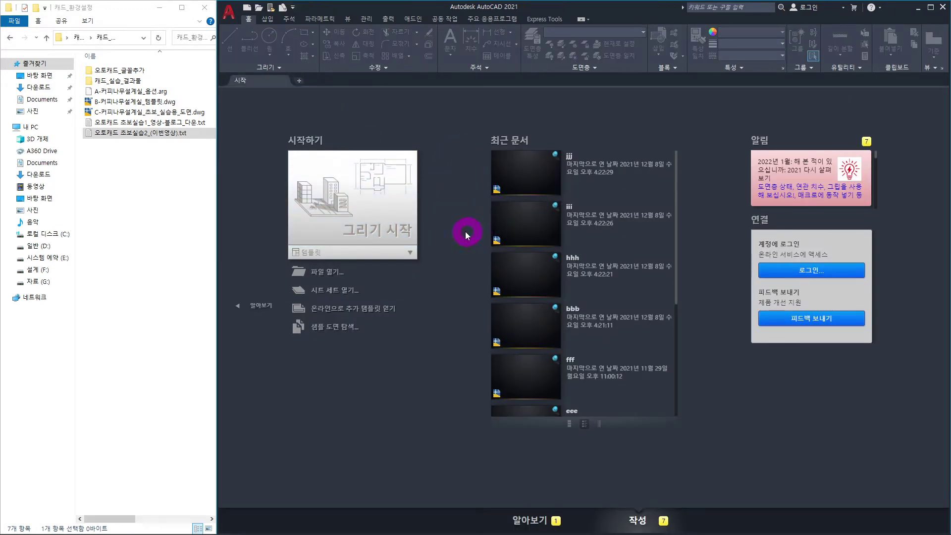
Step: Check that 커피나무설계실.dwt is the selected template and start a new drawing with it
left_click(411, 255)
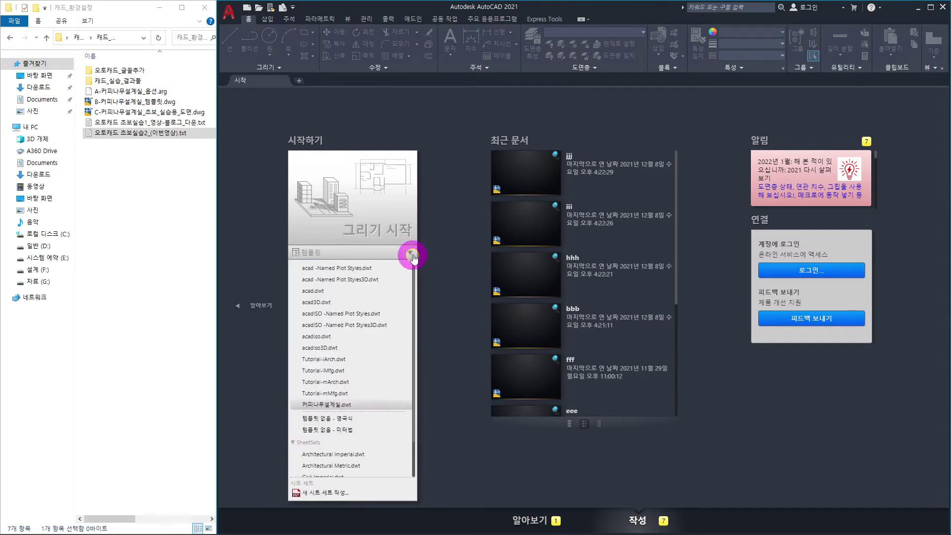
left_click(455, 237)
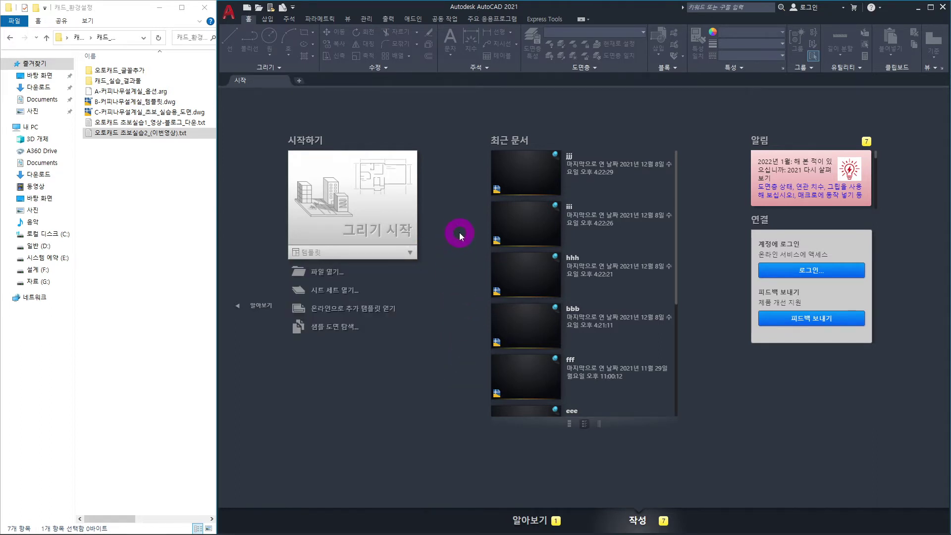
left_click(380, 207)
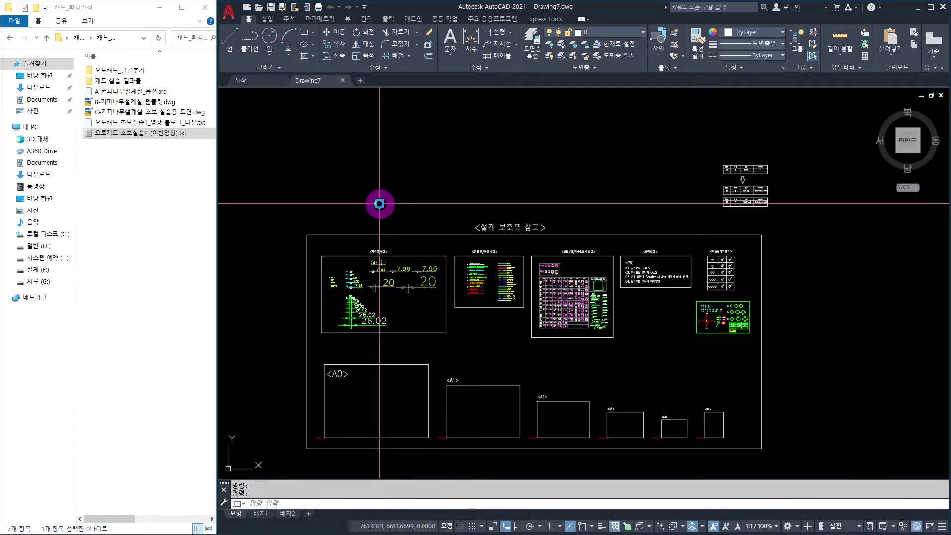
Step: Examine the template's reference frames: dimension styles, line types and colours, the bolt and hole table, text notes and surface finish symbols
scroll(386, 264, "up", 5)
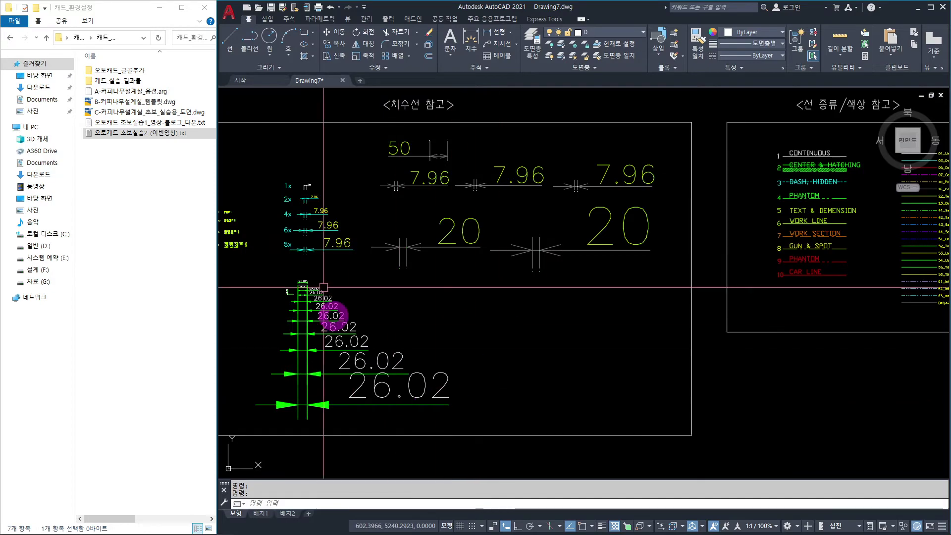
scroll(447, 246, "down", 2)
middle_click_drag(488, 315, 218, 322)
scroll(406, 254, "up", 4)
middle_click_drag(503, 215, 496, 298)
scroll(623, 195, "down", 5)
middle_click_drag(667, 274, 357, 230)
scroll(471, 266, "up", 8)
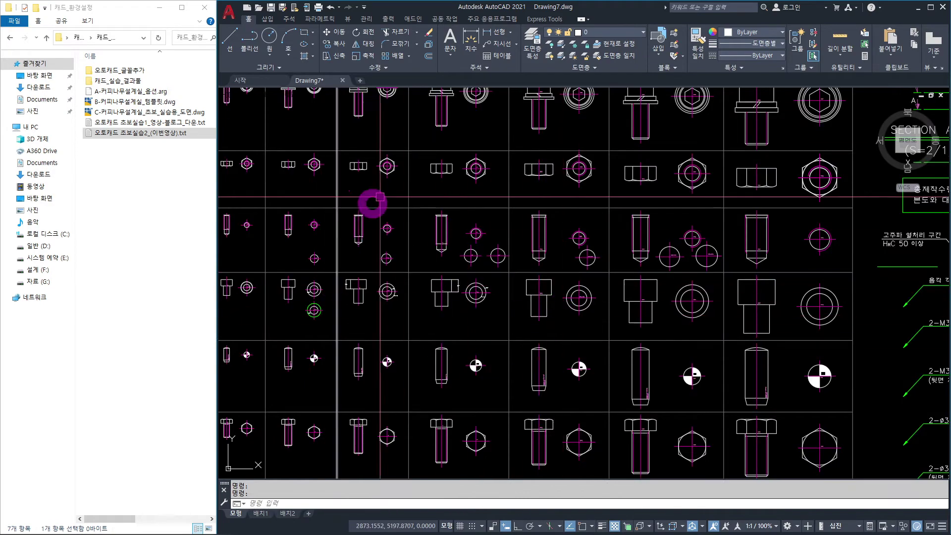
scroll(566, 261, "down", 5)
scroll(431, 230, "up", 3)
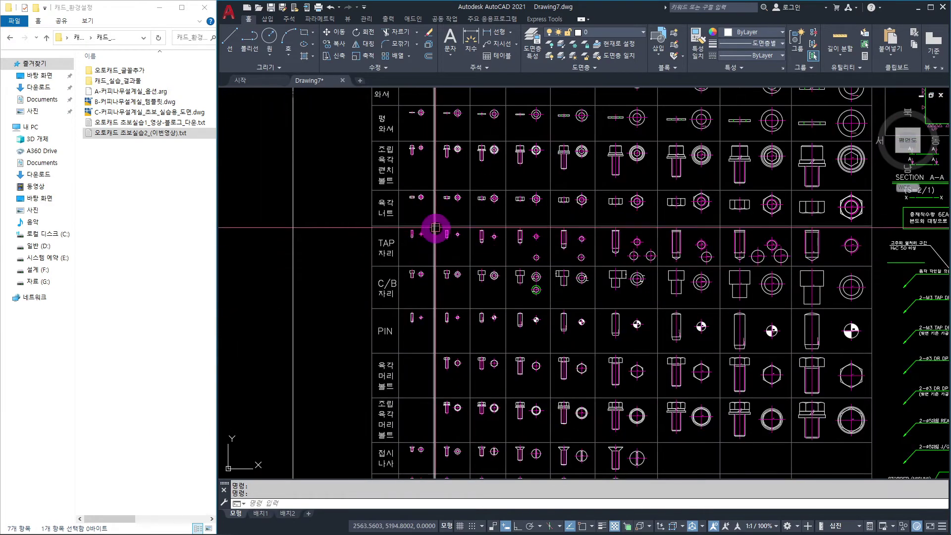
scroll(398, 348, "up", 2)
middle_click_drag(721, 227, 357, 185)
scroll(433, 199, "down", 5)
middle_click_drag(632, 242, 284, 289)
middle_click_drag(539, 268, 513, 326)
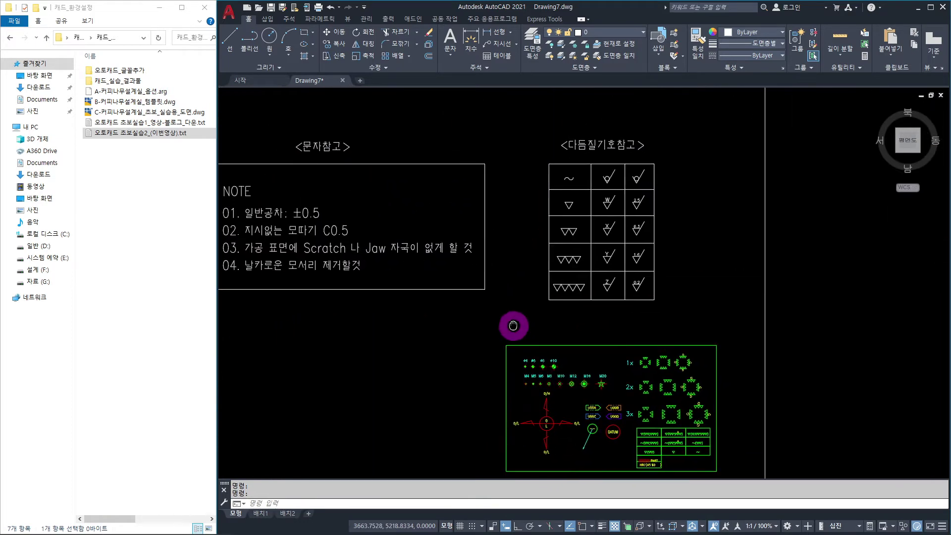
scroll(450, 331, "down", 3)
scroll(605, 244, "down", 2)
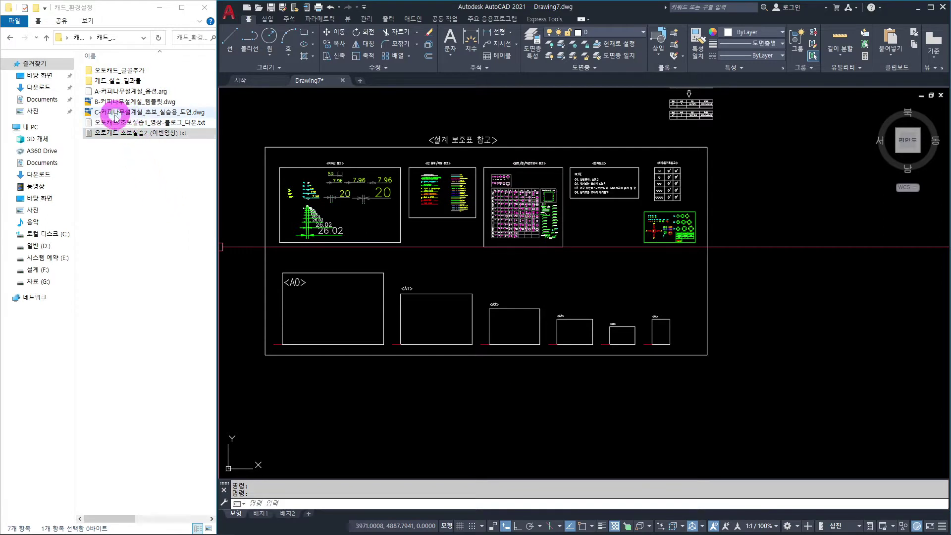
Step: Open C-커피나무설계실_초보_실습용_도면.dwg from the 캐드_환경설정 folder as a separate drawing in AutoCAD
left_click(182, 113)
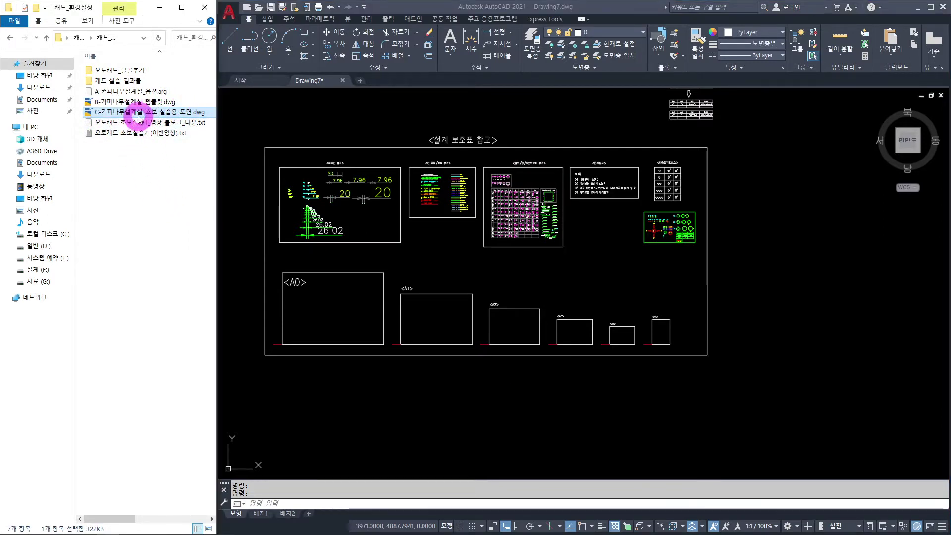
left_click_drag(145, 116, 241, 110)
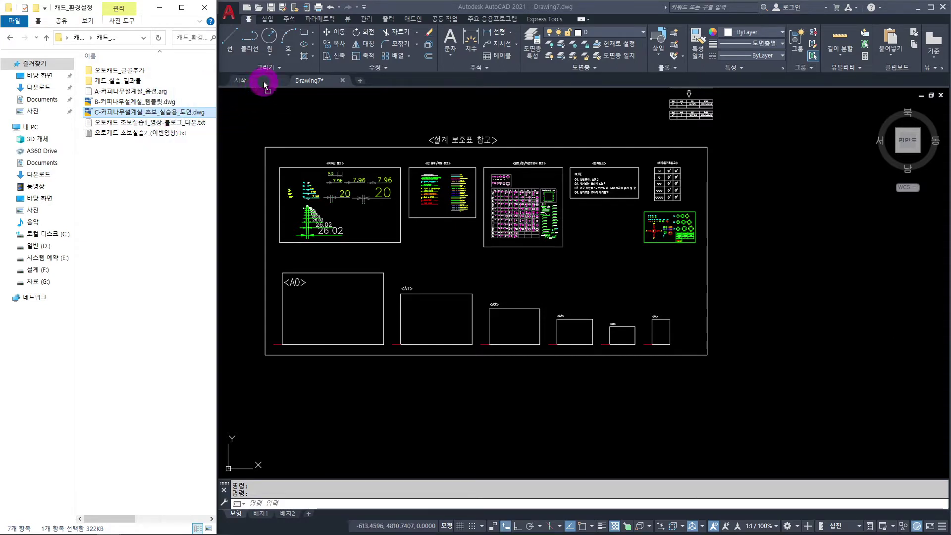
left_click_drag(265, 84, 262, 81)
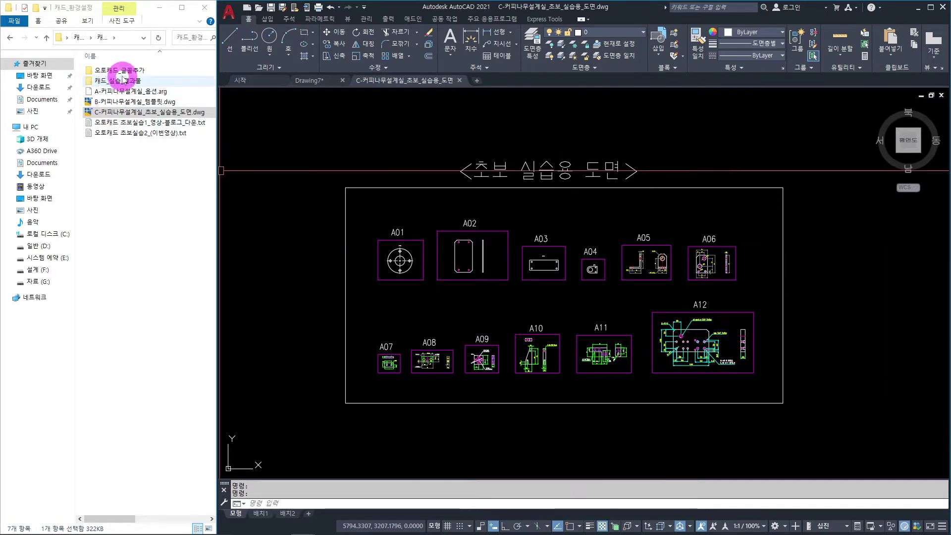
Step: Look at the font files in the 오토캐드_글꼴추가 folder and return to the 캐드_환경설정 folder
double_click(110, 70)
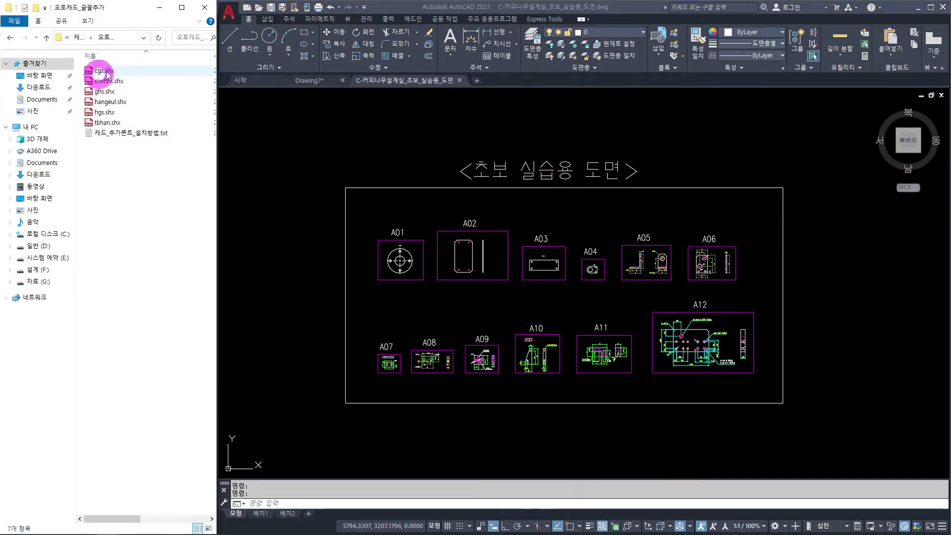
left_click(47, 39)
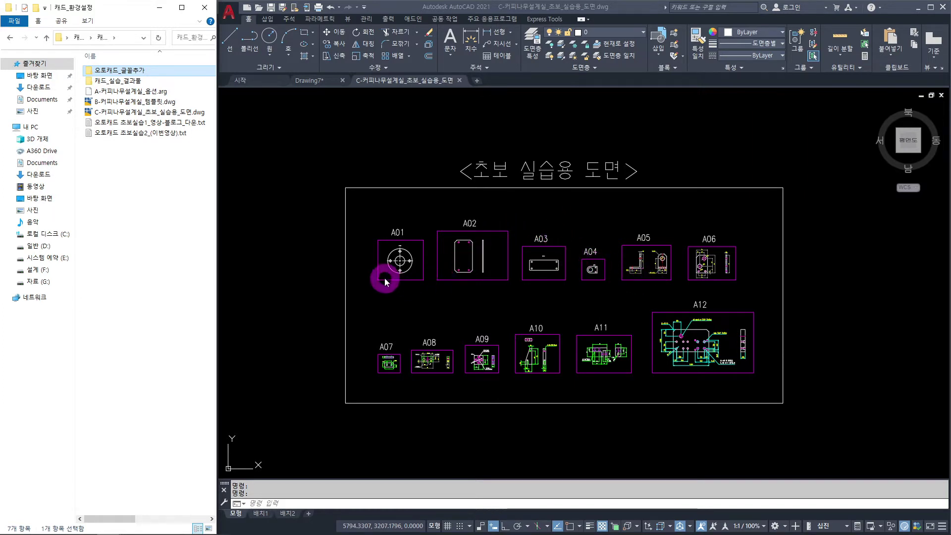
Step: Copy the A01 figure with its frame and label from the practice drawing into Drawing7, to the right of the reference frames
scroll(388, 280, "up", 6)
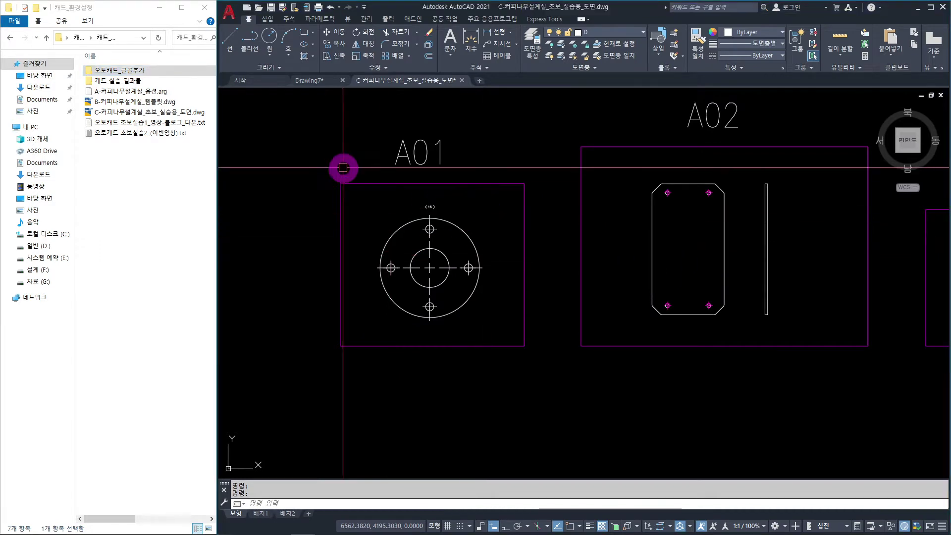
left_click(315, 123)
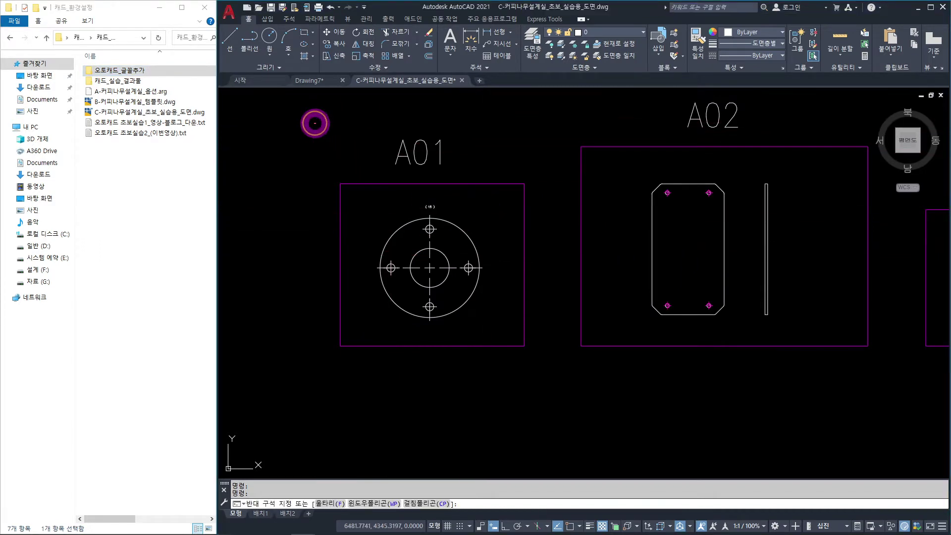
left_click(547, 378)
key("ctrl+c")
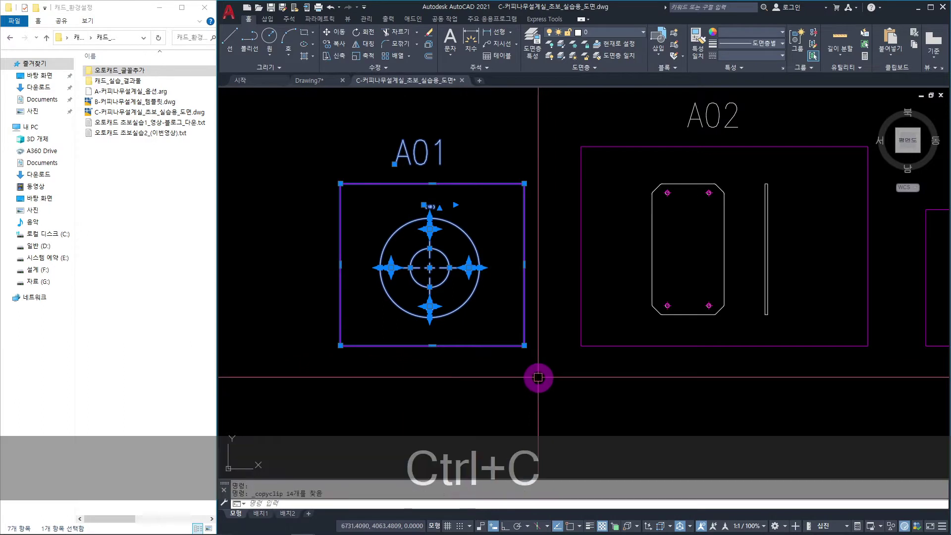
left_click(320, 81)
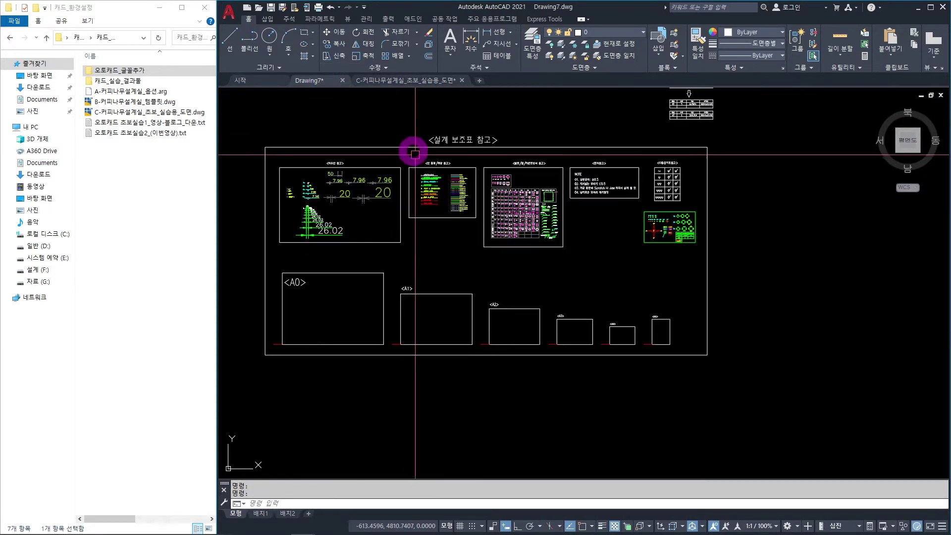
scroll(527, 251, "down", 3)
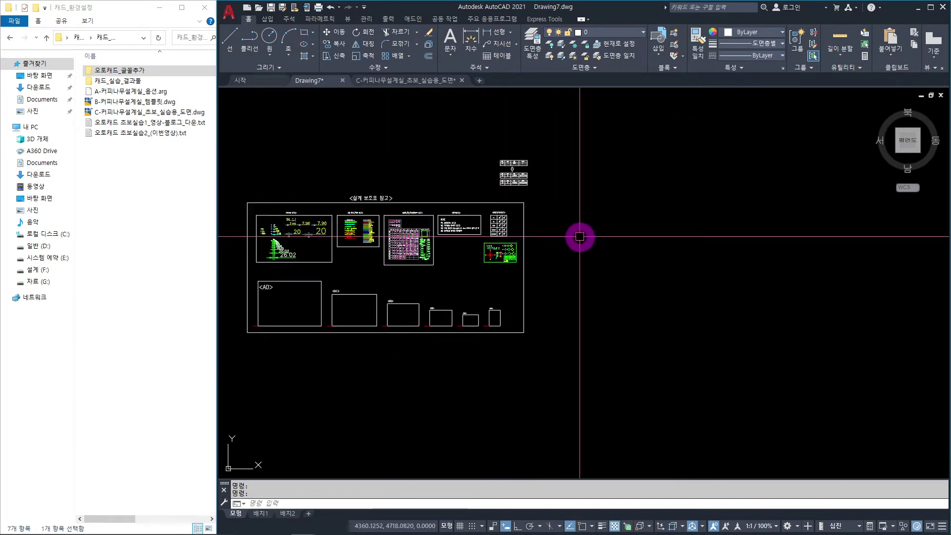
scroll(567, 225, "up", 4)
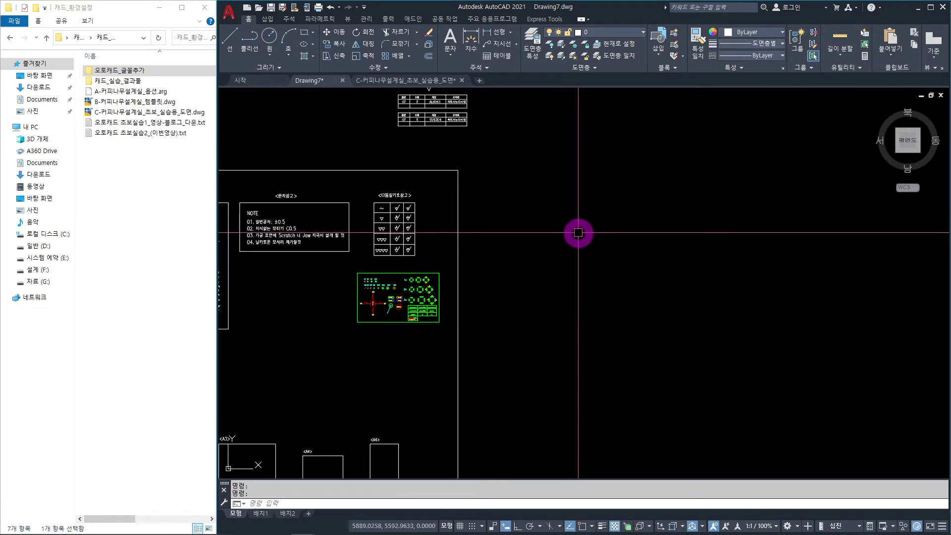
key("ctrl+v")
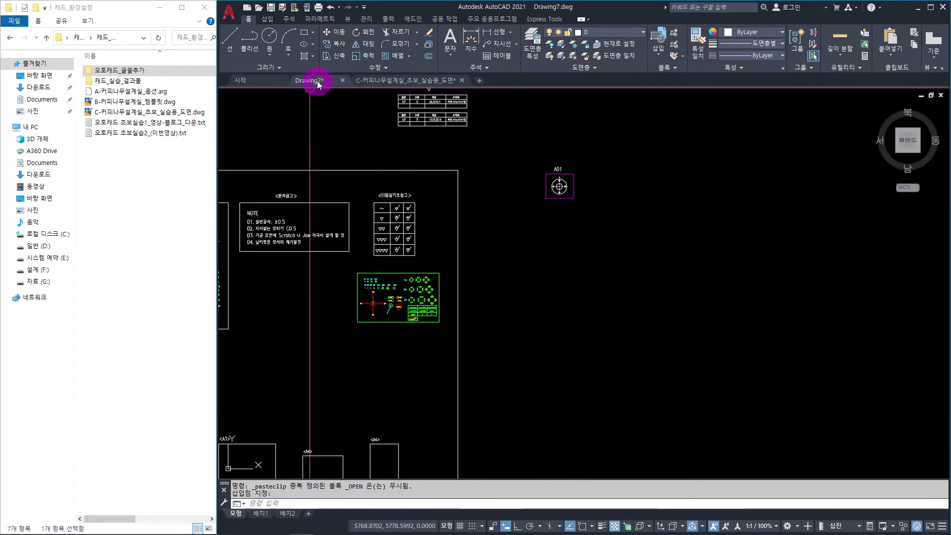
Step: Start saving Drawing7 under a new name and choose the 캐드_실습_결과물 folder as its location
mouse_move(319, 84)
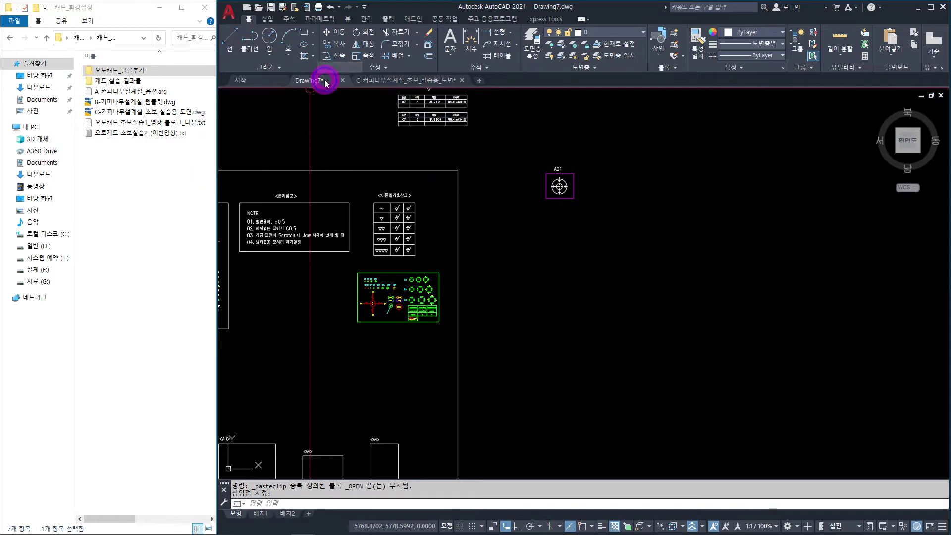
right_click(324, 80)
left_click(351, 109)
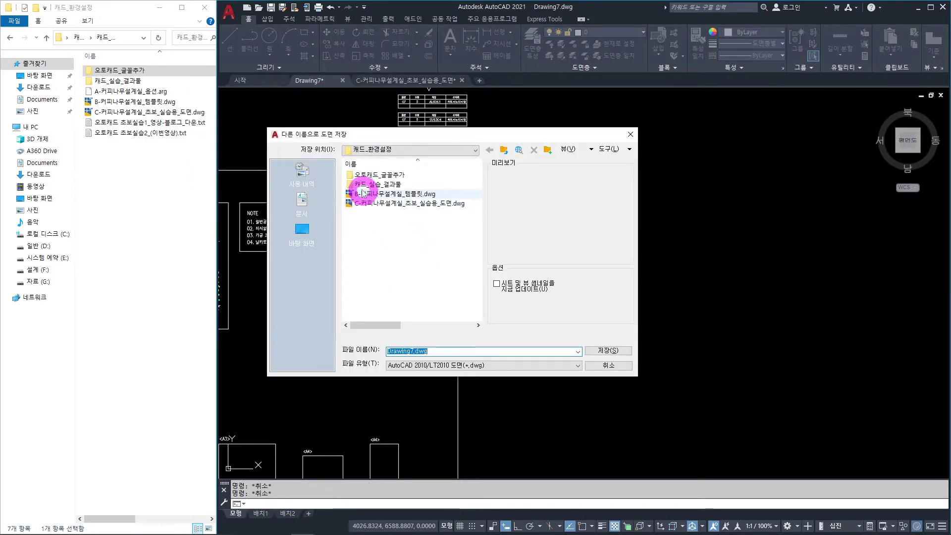
double_click(379, 185)
Step: Name the drawing file A01-2 and save it in the AutoCAD 2010/LT2010 format
left_click(439, 353)
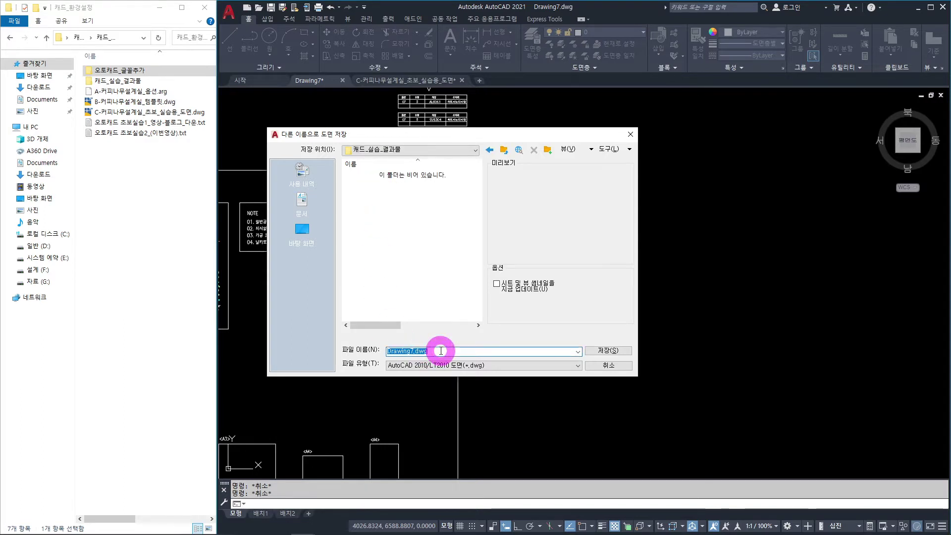
type("a01")
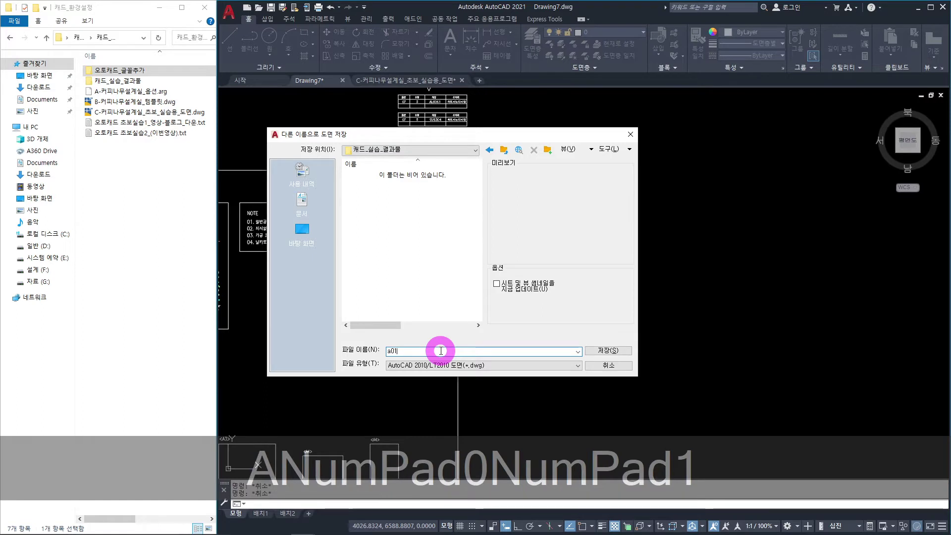
key("BackSpace")
key("BackSpace")
key("BackSpace")
key("BackSpace")
key("Caps_Lock")
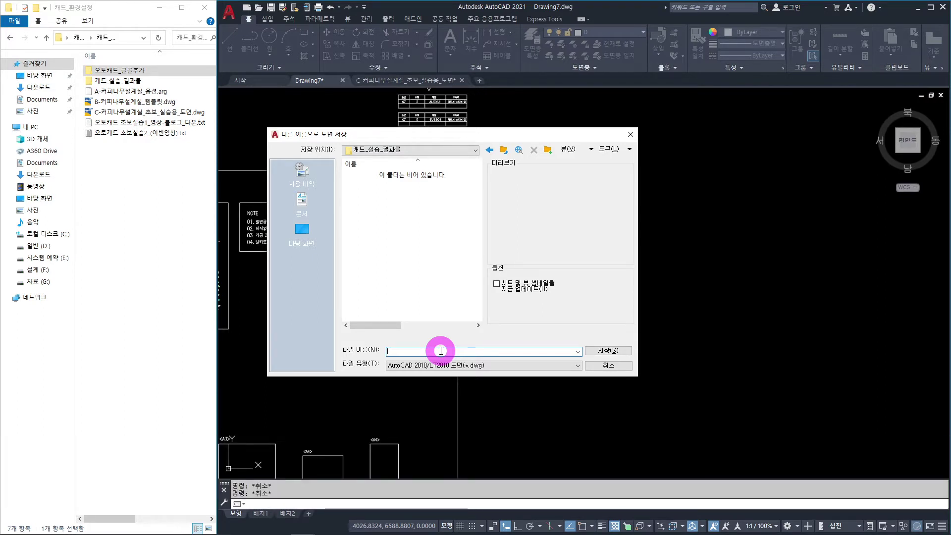
type("A")
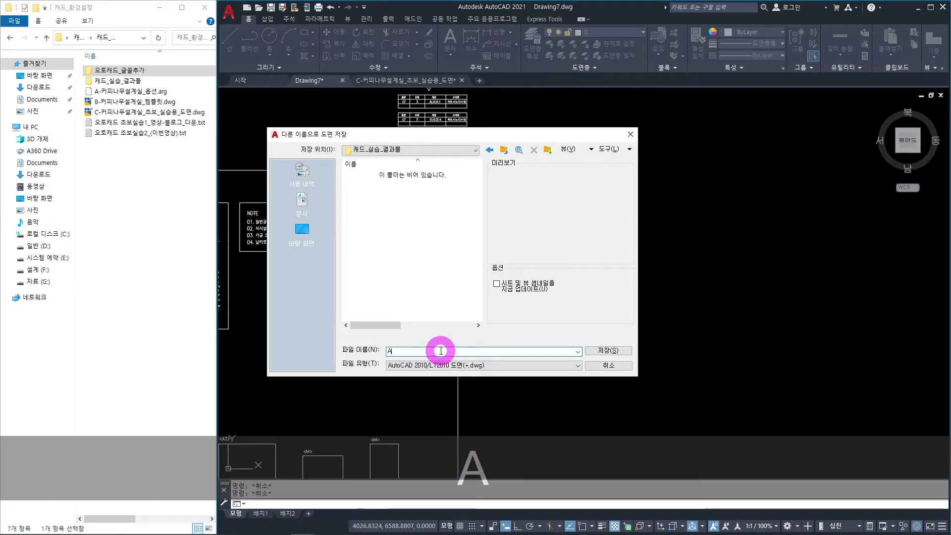
type("01-")
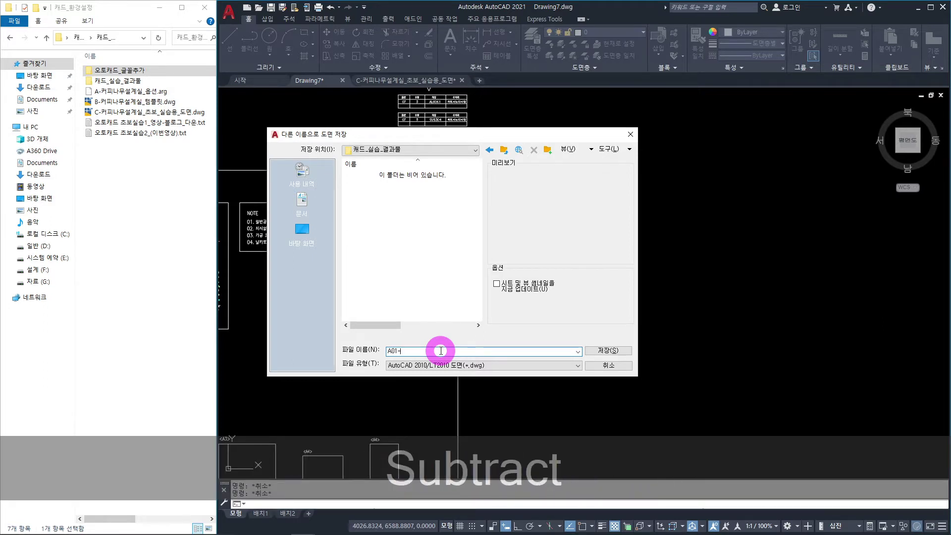
type("2")
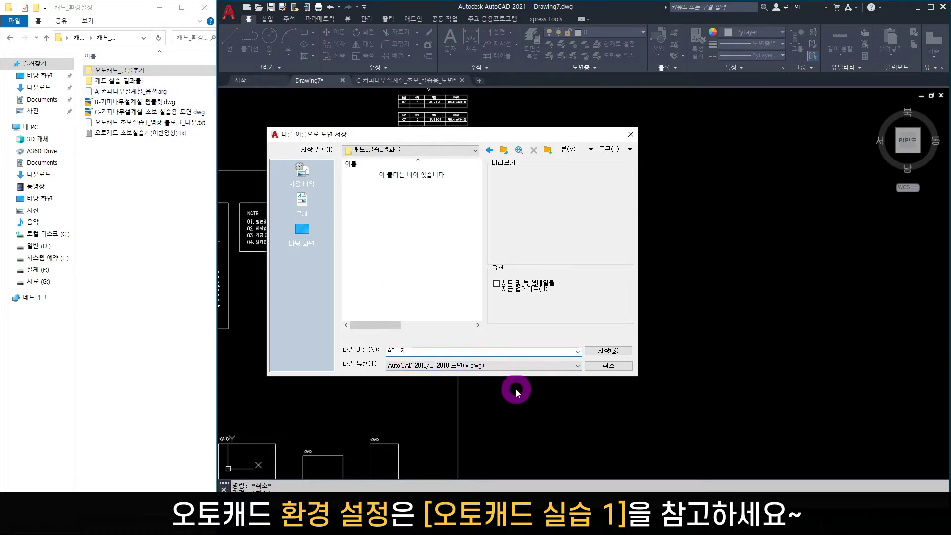
left_click(604, 351)
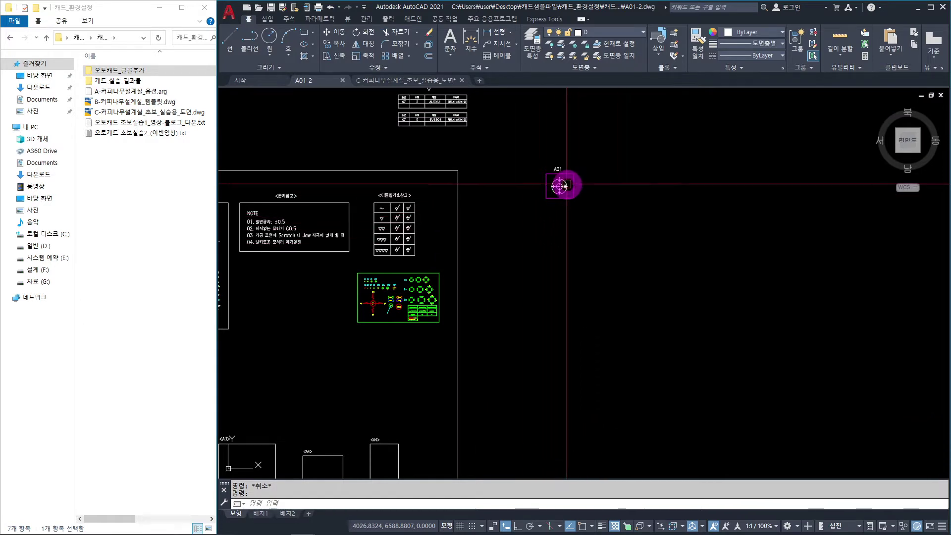
Step: Copy the A01 flange's circles and centre lines to the empty area right of its magenta frame
scroll(560, 185, "up", 8)
mouse_move(556, 185)
middle_mouse_down()
mouse_move(475, 255)
mouse_move(475, 246)
middle_mouse_up()
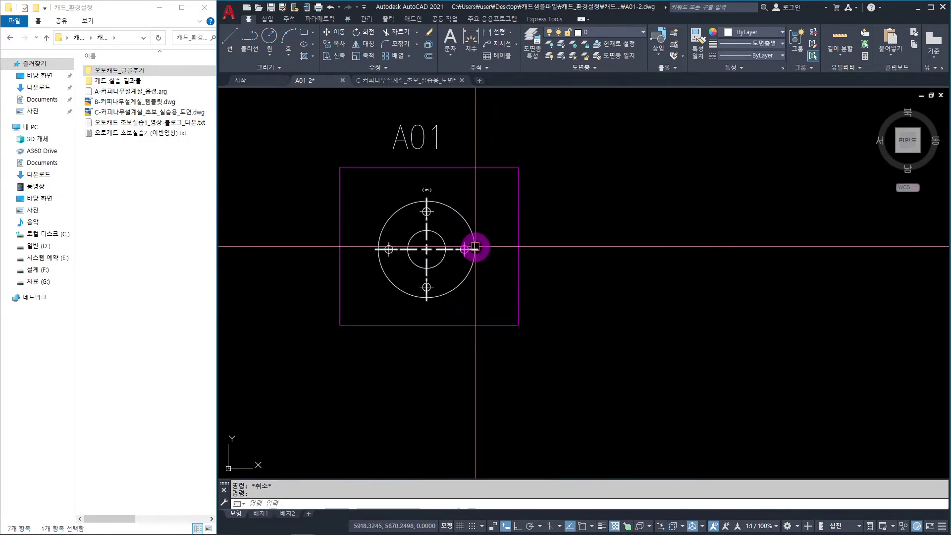
scroll(442, 238, "up", 3)
scroll(442, 238, "down", 1)
mouse_move(441, 238)
middle_mouse_down()
mouse_move(522, 322)
mouse_move(492, 304)
middle_mouse_up()
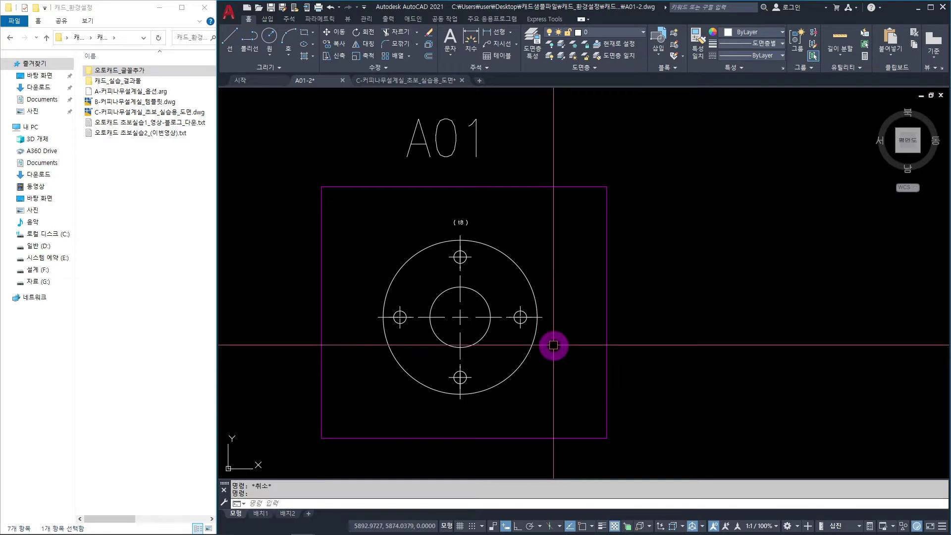
mouse_move(556, 380)
middle_mouse_down()
mouse_move(540, 369)
mouse_move(510, 378)
middle_mouse_up()
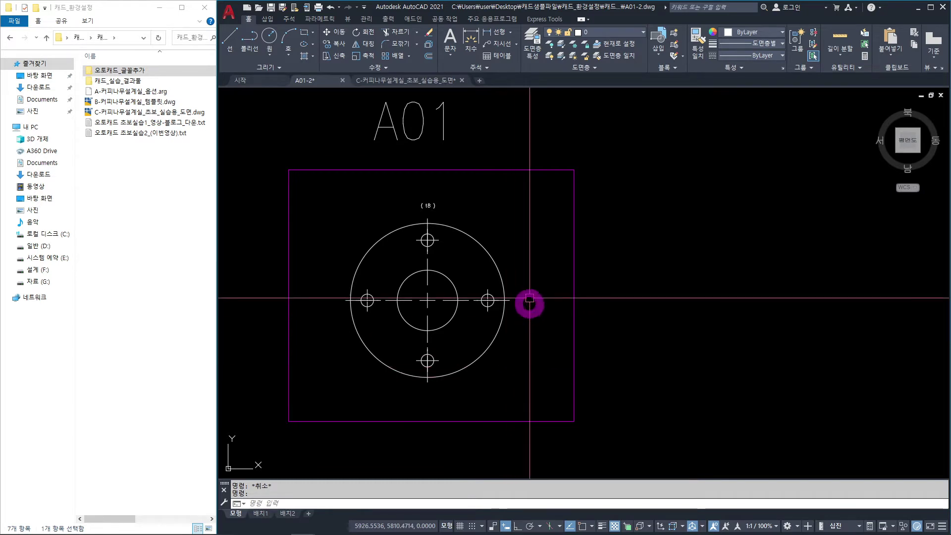
left_click(528, 233)
left_click(329, 373)
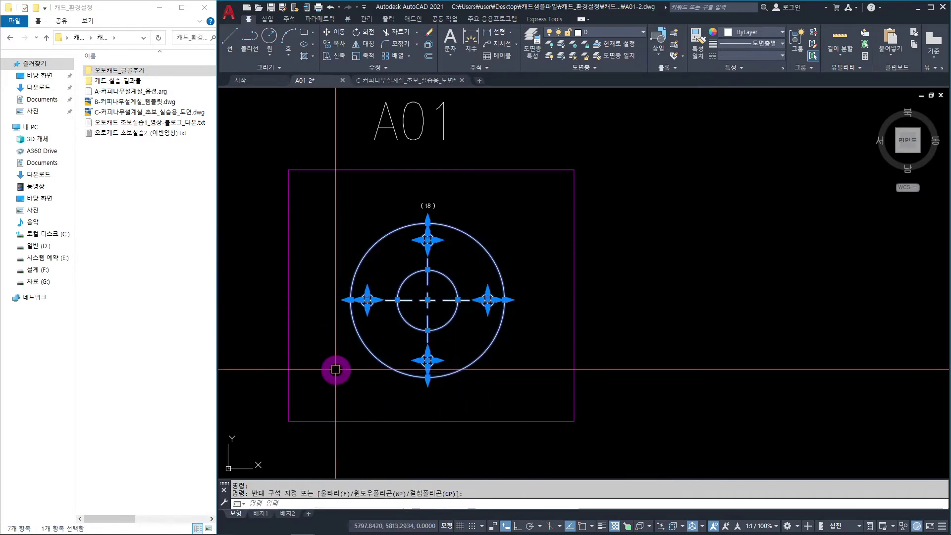
type("co")
key("space")
left_click(452, 286)
scroll(505, 314, "down", 2)
left_click(535, 258)
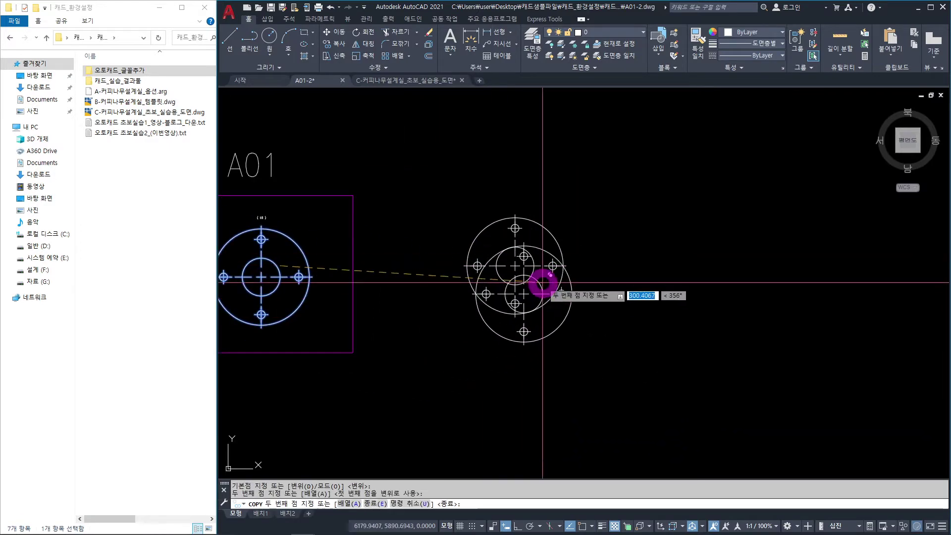
key("Escape")
Step: Delete the large centre lines through the middle of the copied flange
scroll(520, 255, "up", 6)
left_click(519, 253)
left_click(483, 293)
key("Delete")
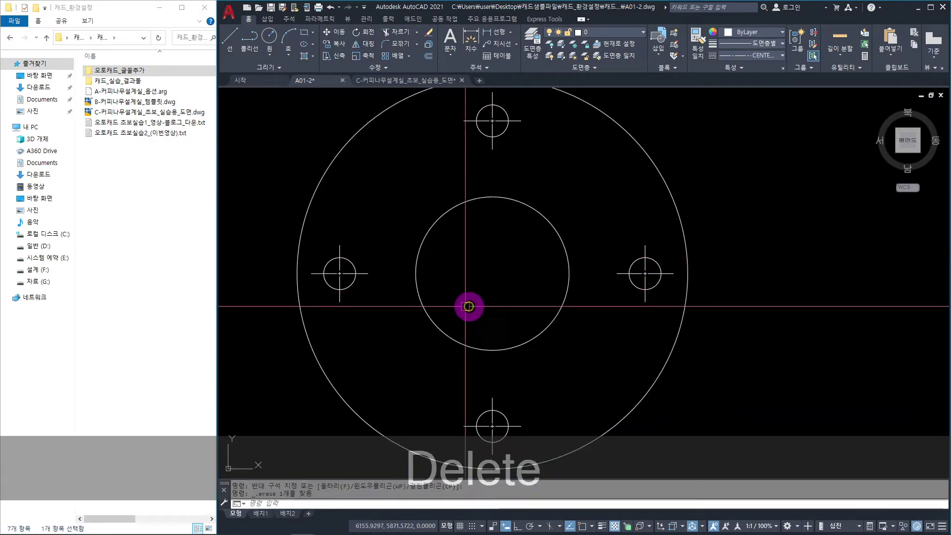
Step: Delete the centre marks of the left and top small holes on the copied flange
scroll(336, 270, "up", 4)
scroll(347, 272, "up", 2)
left_click(367, 255)
scroll(535, 253, "down", 4)
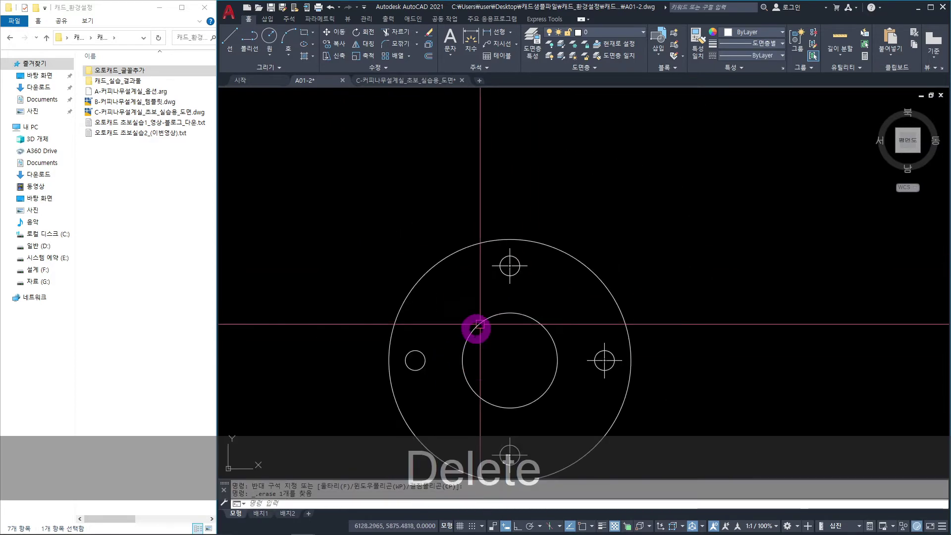
scroll(519, 245, "up", 5)
left_click(537, 223)
key("Delete")
scroll(515, 228, "down", 5)
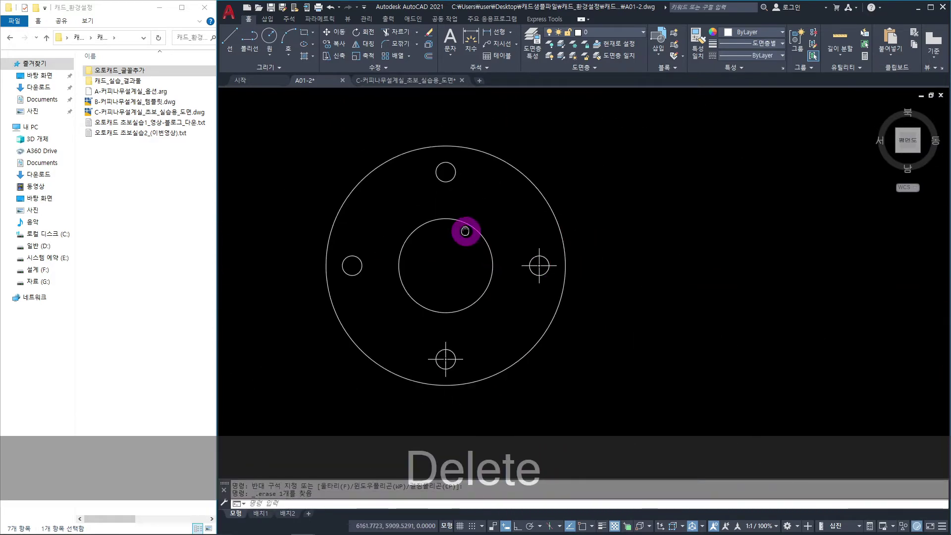
Step: Delete the centre marks of the right and bottom small holes on the copied flange
scroll(496, 248, "up", 6)
left_click(519, 204)
left_click(481, 246)
key("Delete")
scroll(526, 278, "down", 5)
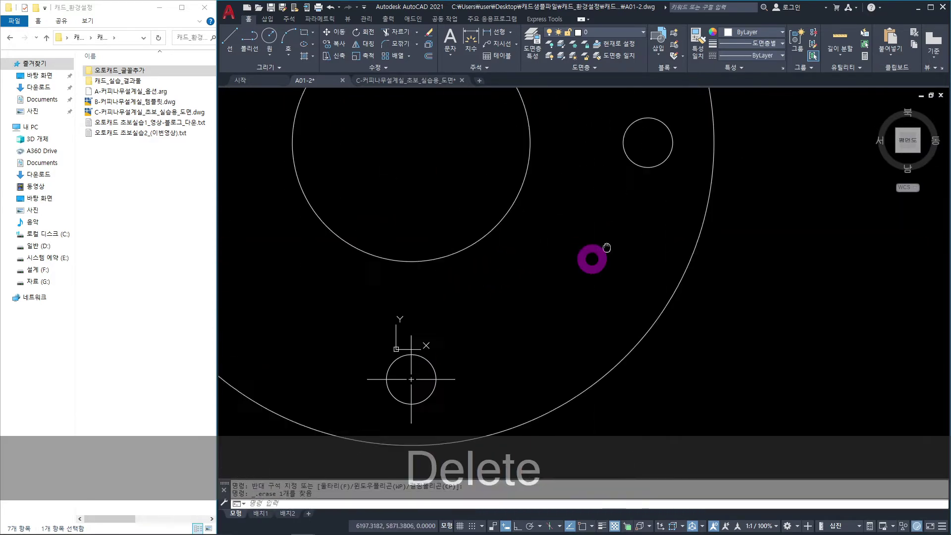
scroll(499, 334, "up", 6)
left_click(497, 309)
left_click(435, 366)
key("Delete")
scroll(556, 276, "down", 6)
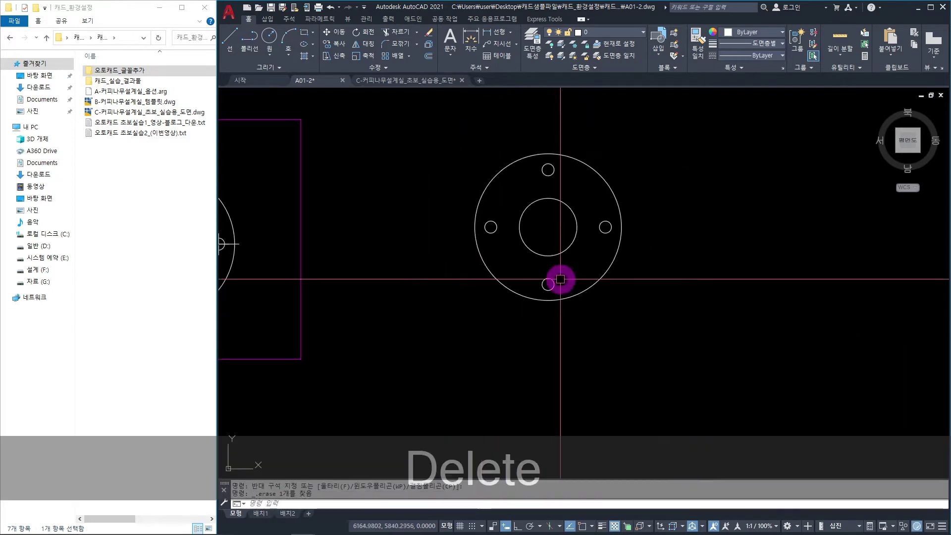
Step: Copy the ( t8 ) thickness note from the original A01 figure to just above the copied flange
scroll(345, 270, "up", 6)
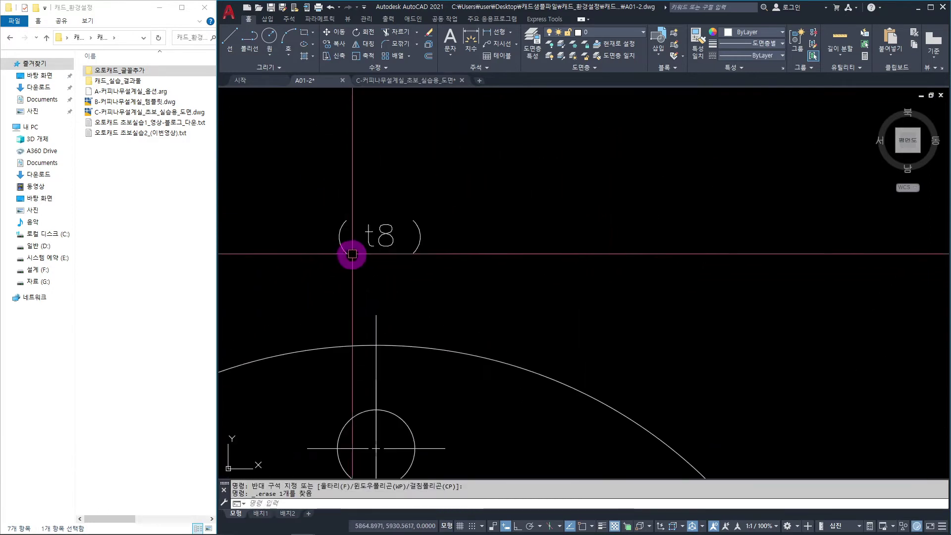
left_click(462, 169)
left_click(297, 257)
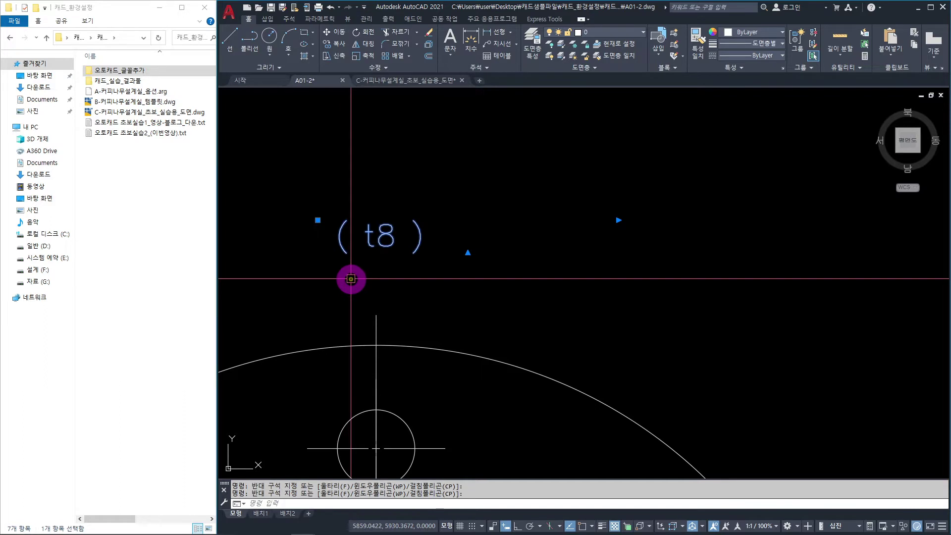
type("CO")
key("space")
left_click(369, 201)
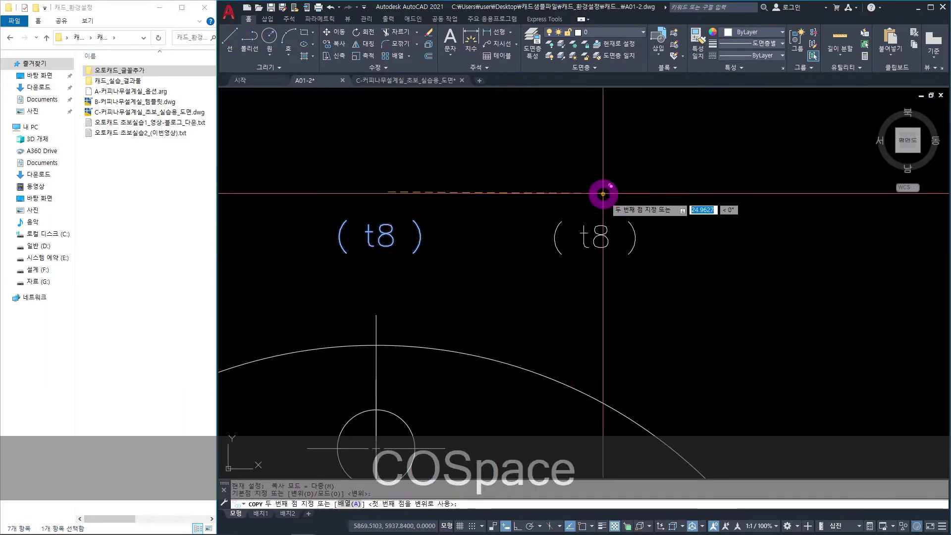
scroll(601, 198, "down", 7)
scroll(540, 211, "up", 6)
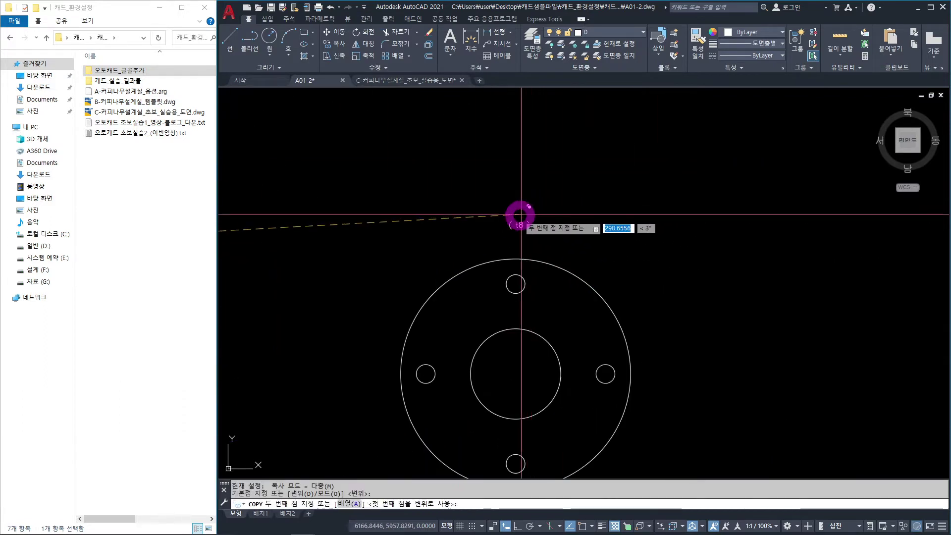
left_click(497, 227)
key("Escape")
Step: Insert "SUS304:" in front of t8 in the thickness note above the copied flange
scroll(497, 226, "up", 6)
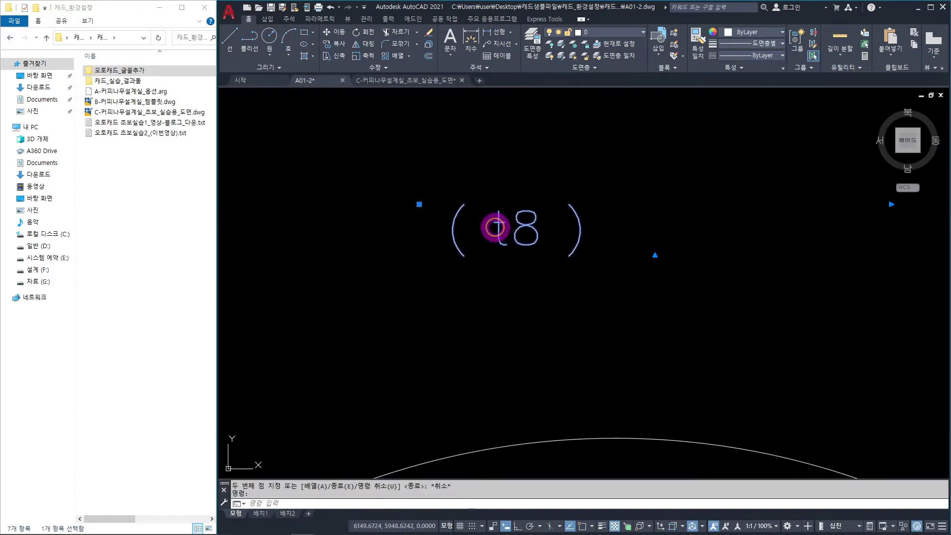
double_click(491, 229)
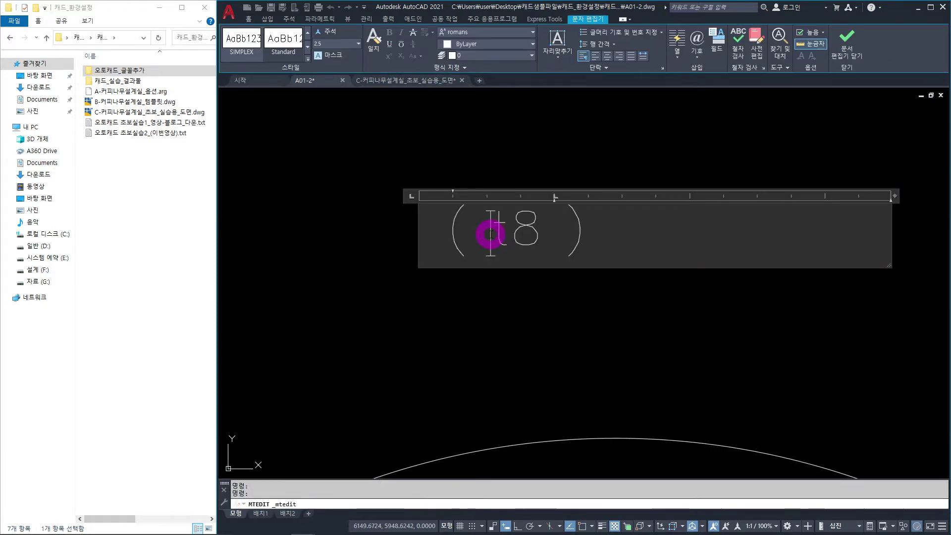
key("Hangul")
key("BackSpace")
key("Hangul")
type("SUS")
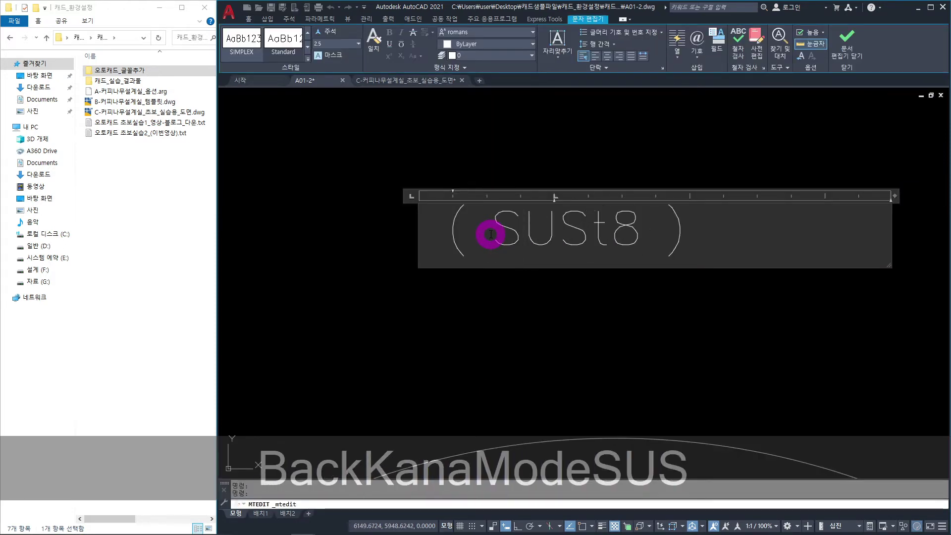
type("304")
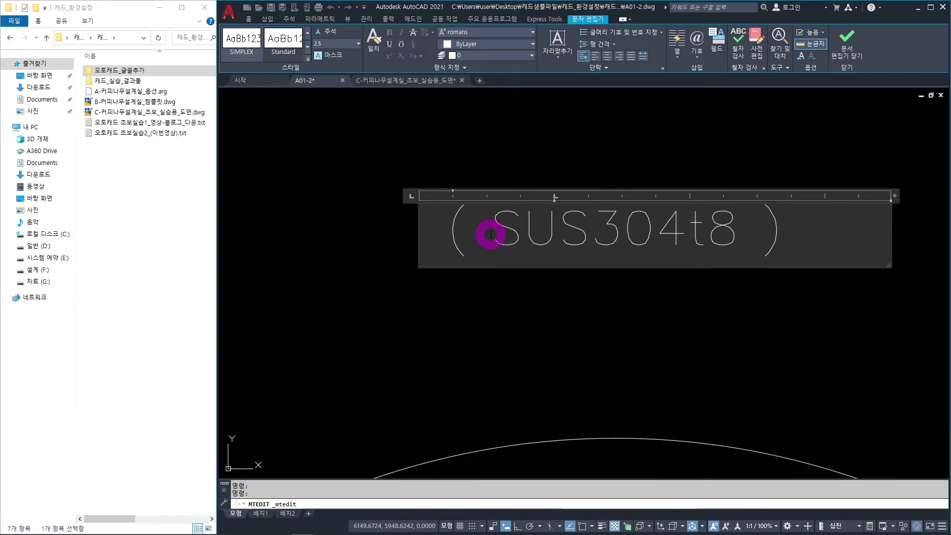
type(":")
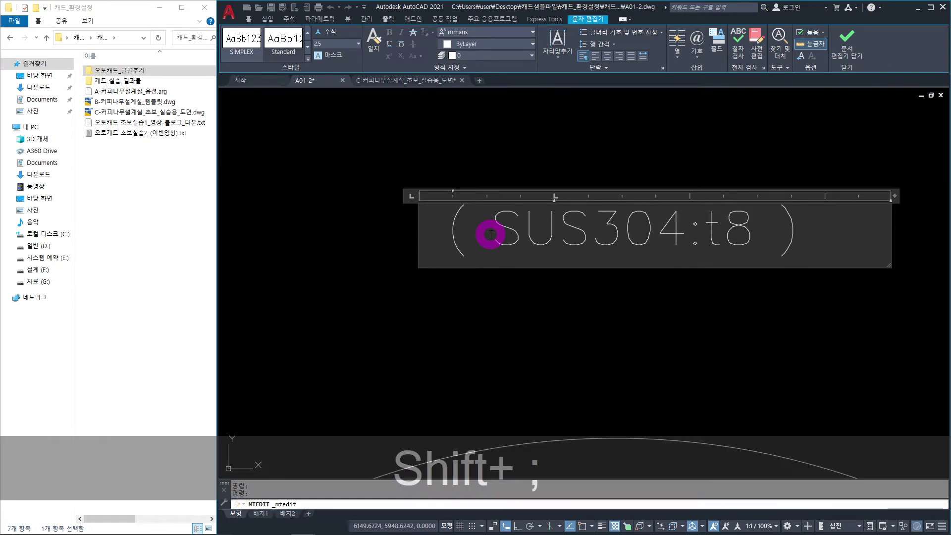
Step: Append ", 2EA" after t8 in the note and widen its text frame so that it fits on one line
key("Right")
key("Right")
type(",")
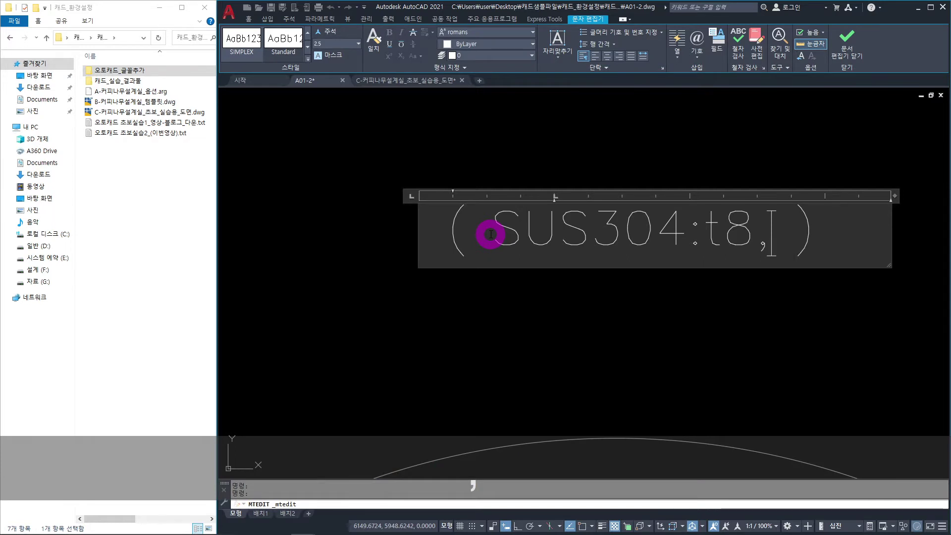
type(" 2")
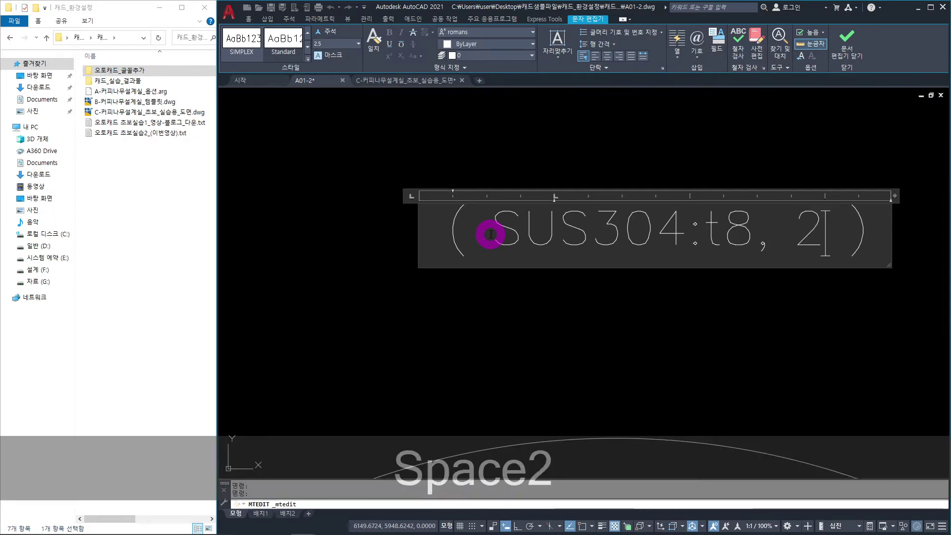
type("EA")
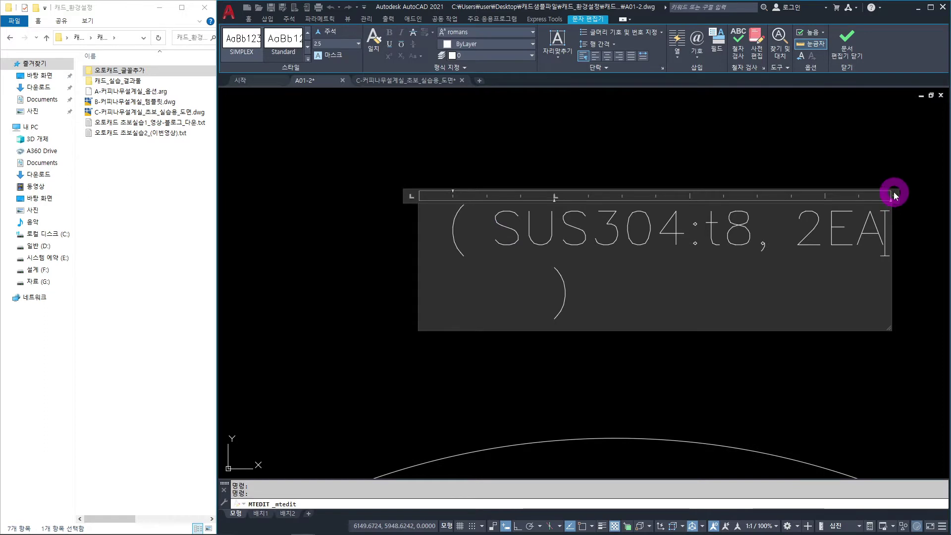
left_click_drag(893, 195, 930, 193)
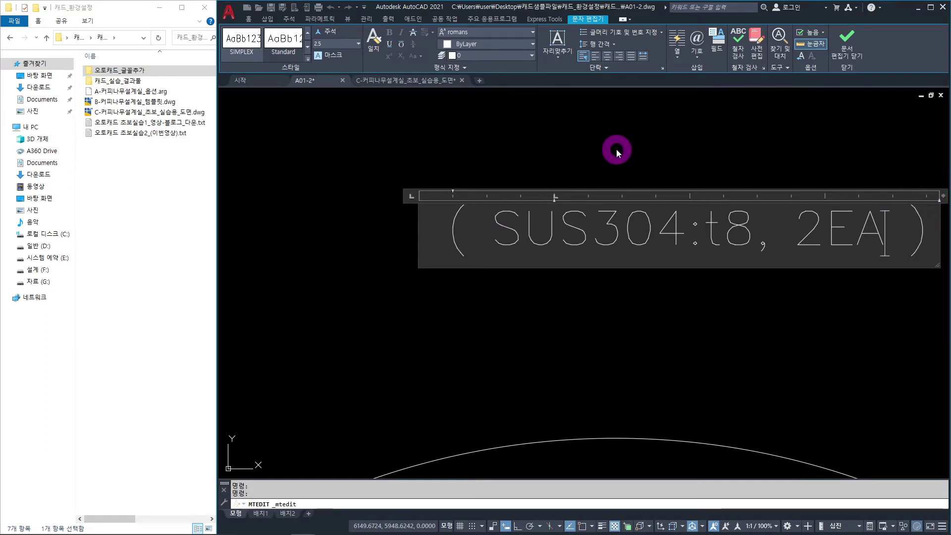
left_click(616, 150)
Step: Scale the ( SUS304:t8, 2EA ) note by a factor of 2.5 from a base point near its lower-left corner
scroll(543, 229, "down", 8)
scroll(536, 236, "up", 4)
left_click(537, 228)
left_click(532, 226)
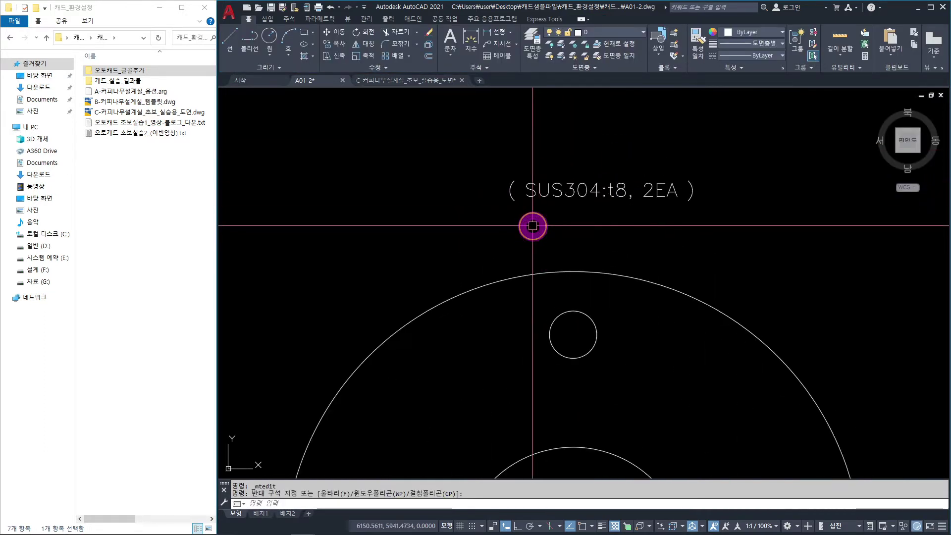
middle_click_drag(563, 228, 549, 237)
type("SC")
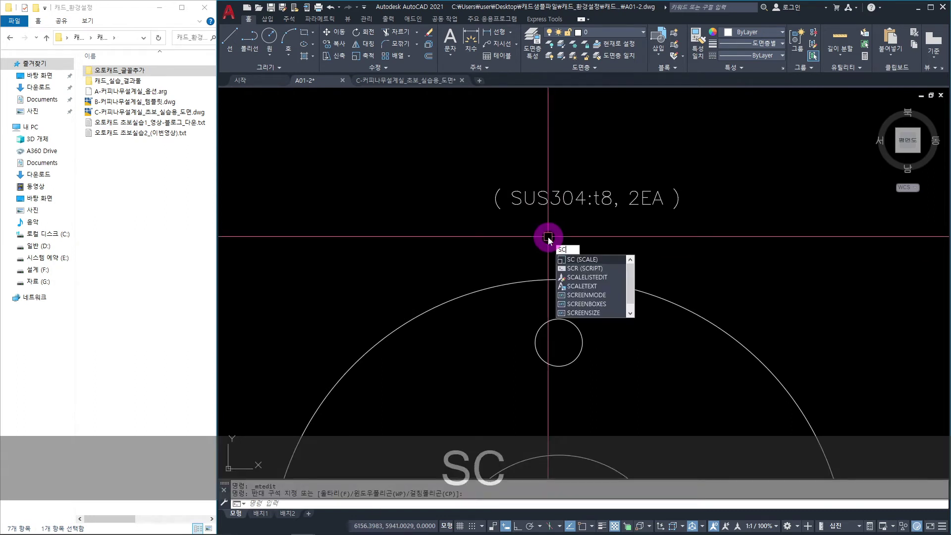
key("space")
left_click(705, 164)
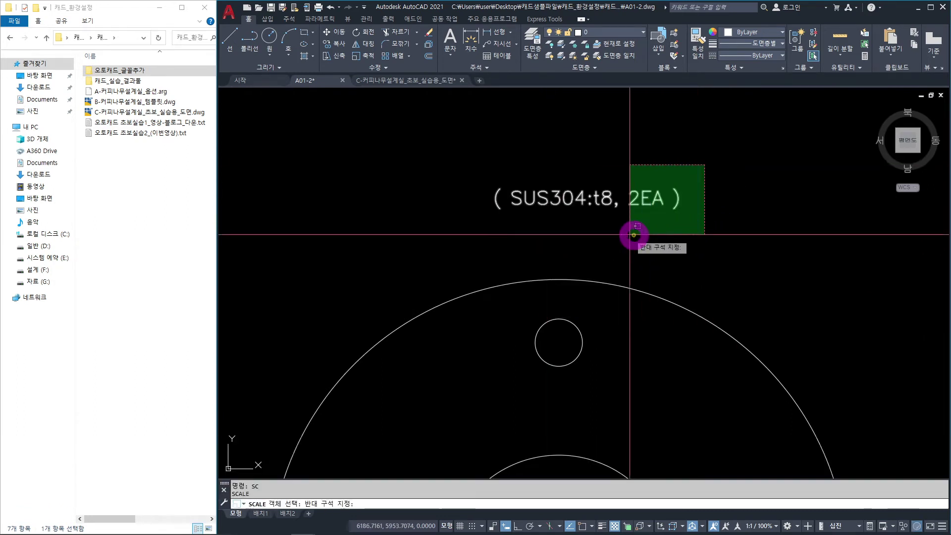
left_click(488, 230)
key("space")
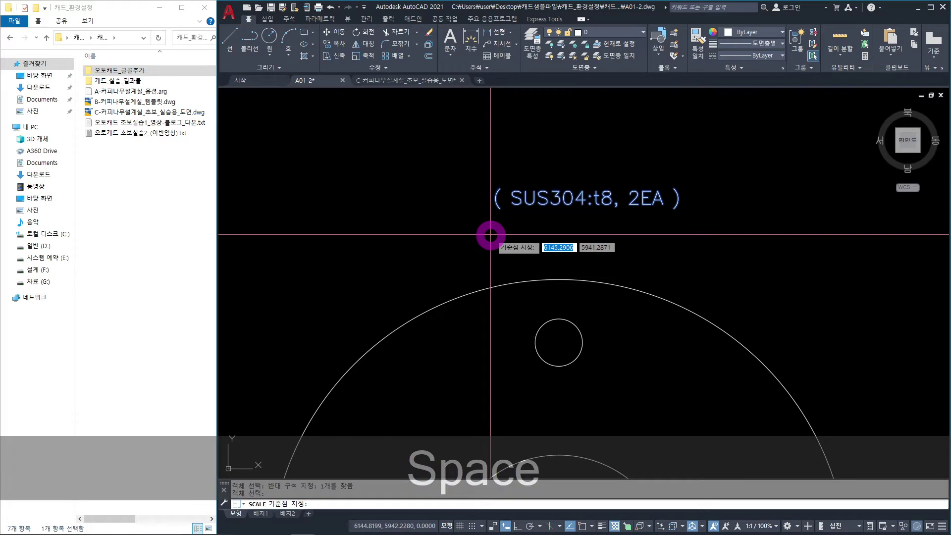
left_click(492, 219)
type("2.5")
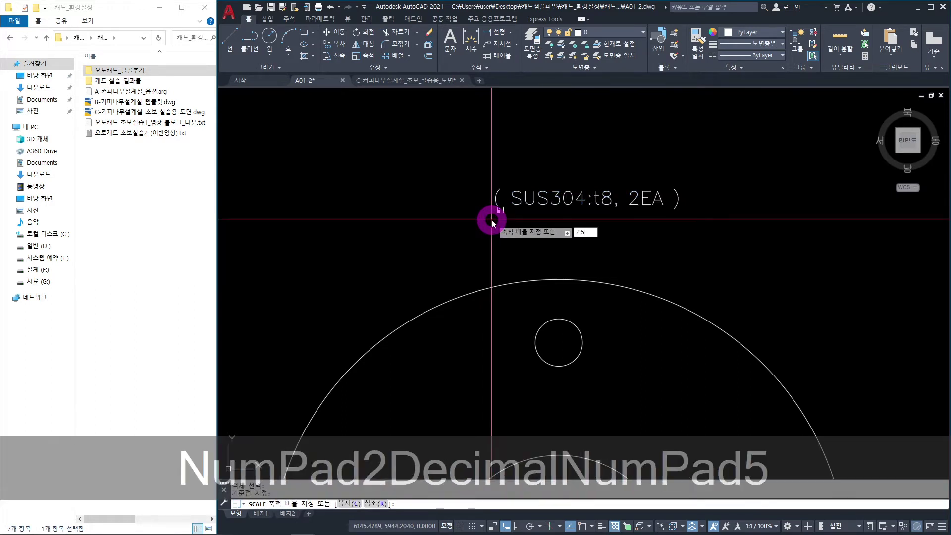
key("Return")
Step: Move the enlarged material note so that it sits centred above the copied flange
scroll(498, 228, "down", 6)
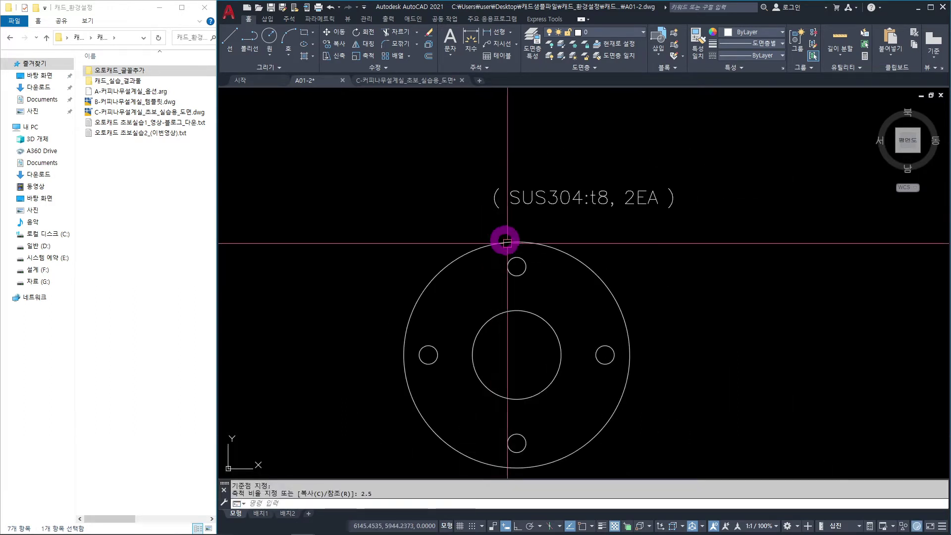
scroll(511, 254, "up", 2)
middle_click_drag(619, 250, 640, 254)
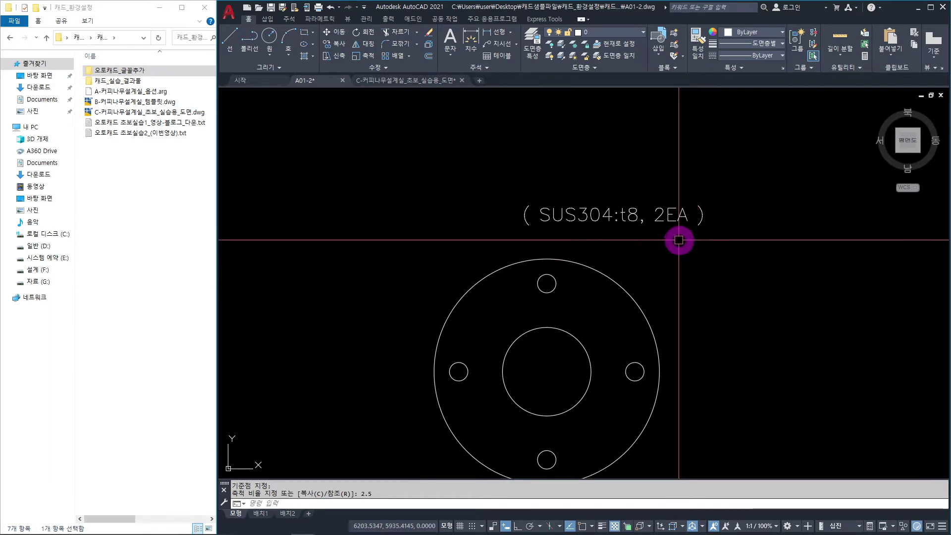
left_click(669, 180)
left_click(647, 228)
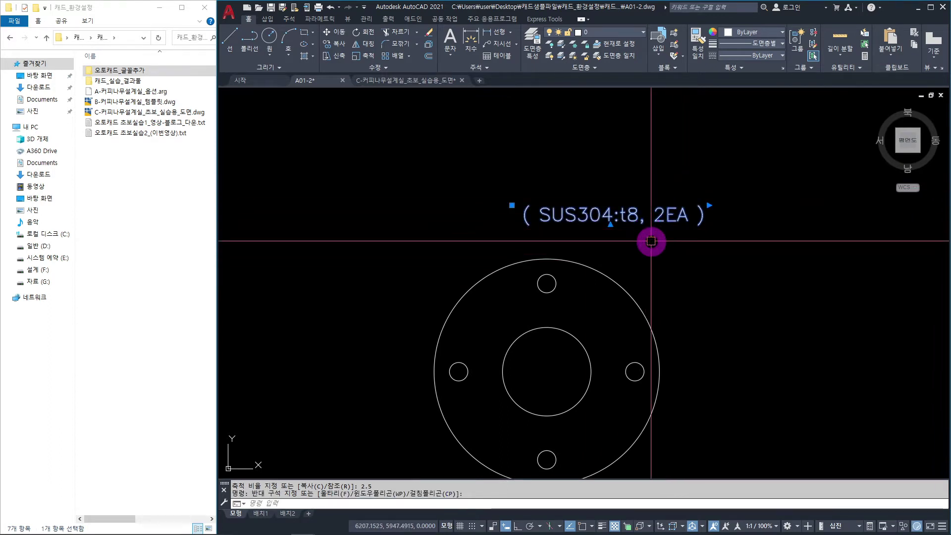
type("M")
key("space")
left_click(634, 183)
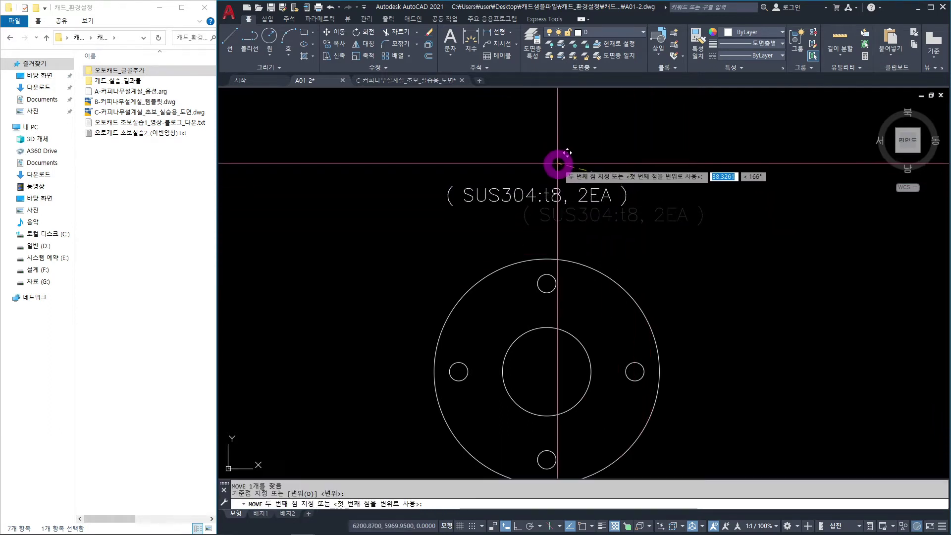
left_click(562, 164)
Step: Examine the copied flange and its material note in comparison with the original A01 figure
scroll(590, 243, "down", 4)
mouse_move(579, 311)
middle_mouse_down()
mouse_move(514, 297)
mouse_move(541, 292)
middle_mouse_up()
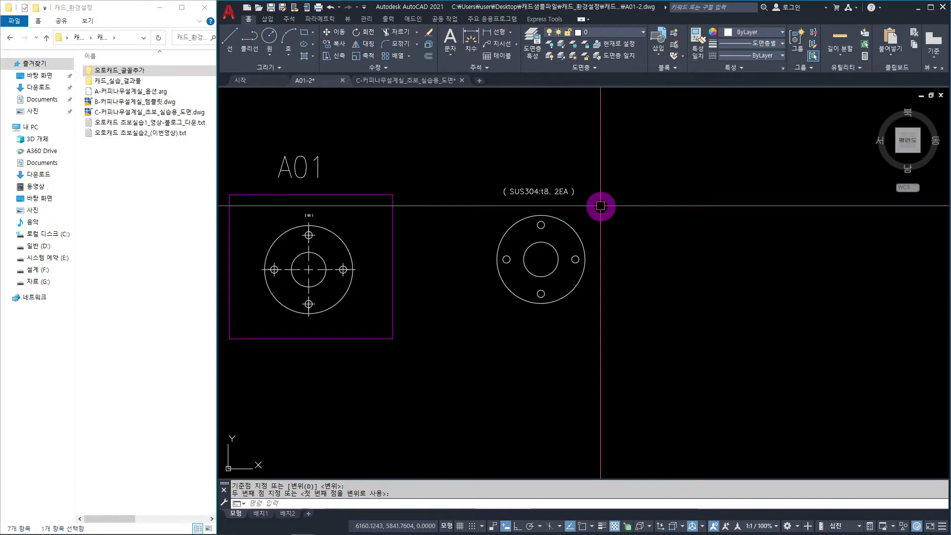
scroll(567, 209, "up", 2)
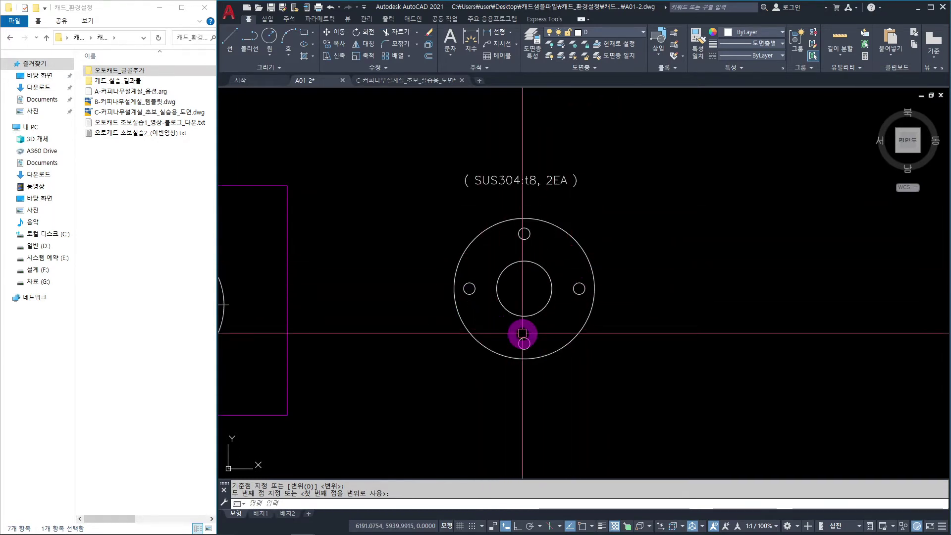
scroll(471, 202, "up", 6)
middle_click_drag(510, 204, 477, 223)
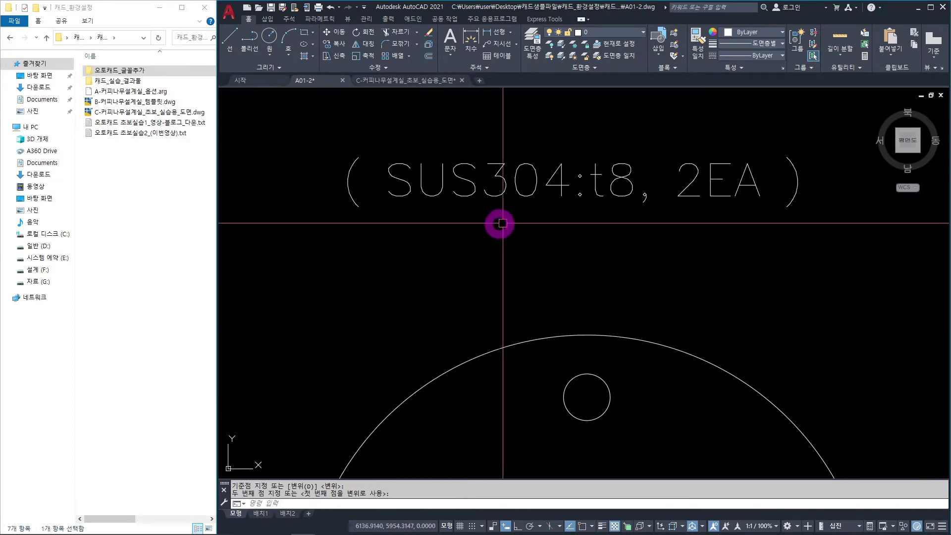
scroll(560, 225, "down", 2)
middle_click_drag(607, 304, 559, 178)
scroll(590, 340, "down", 3)
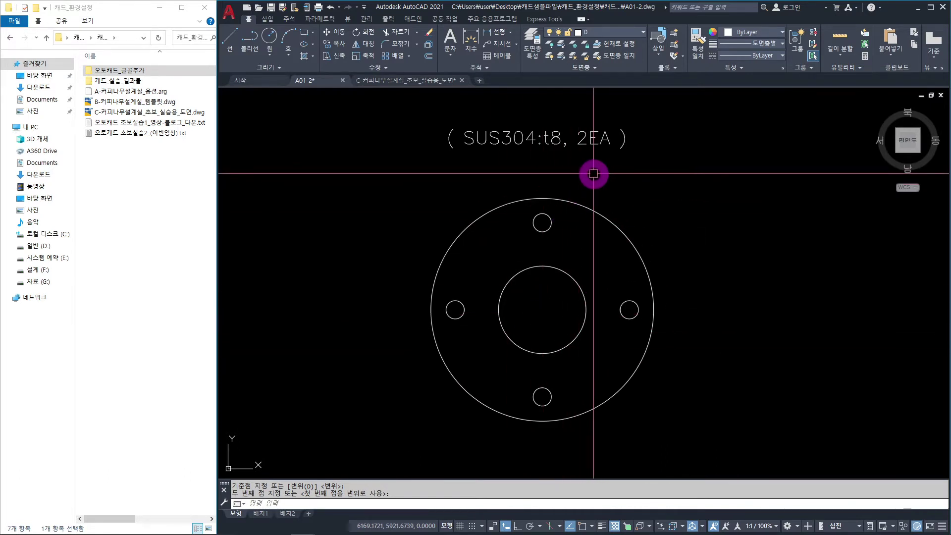
scroll(644, 198, "down", 3)
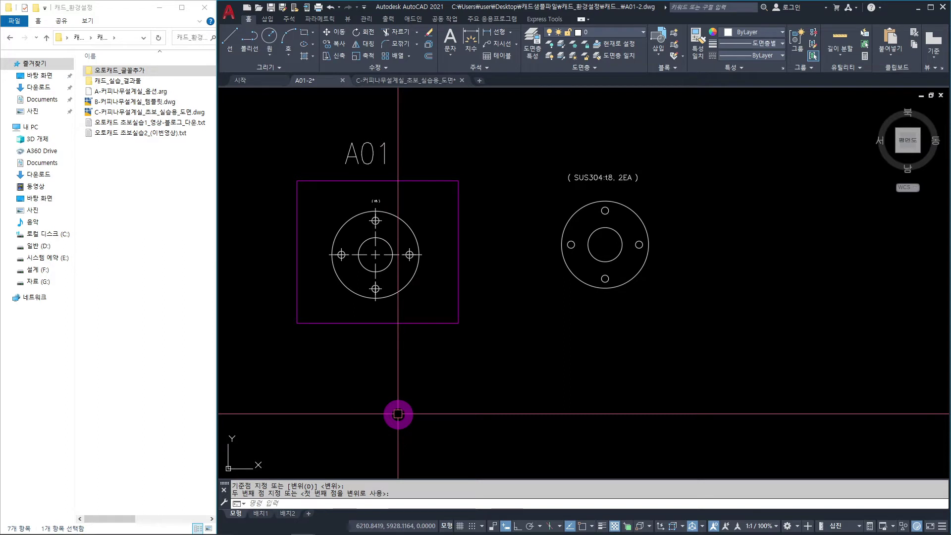
Step: Move the copied flange together with its material note to the free space below the A01 frame
left_click(700, 127)
left_click(557, 323)
type("M")
key("space")
left_click(635, 326)
middle_click_drag(588, 407, 619, 288)
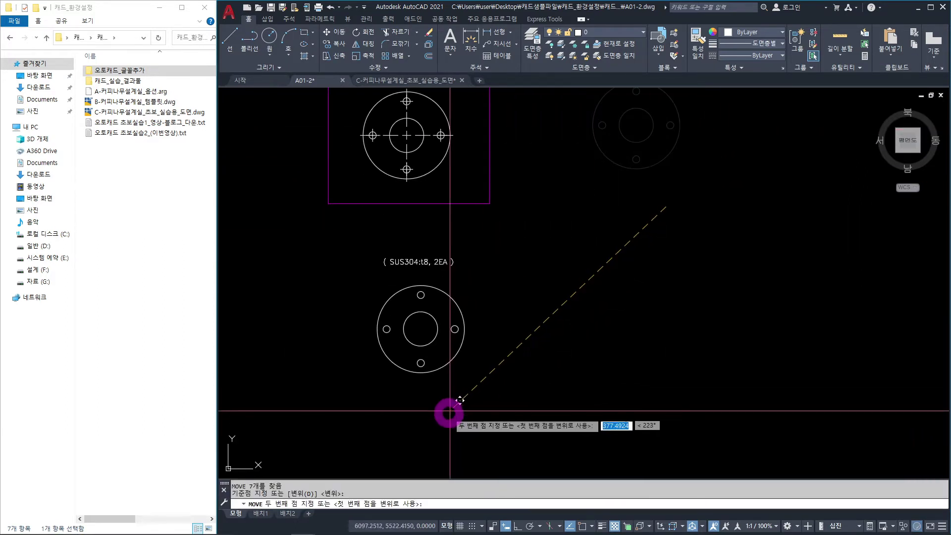
left_click(449, 411)
Step: Compare the original A01 figure with the moved flange below its frame
mouse_move(481, 182)
middle_mouse_down()
mouse_move(472, 277)
mouse_move(482, 293)
middle_mouse_up()
scroll(438, 235, "up", 2)
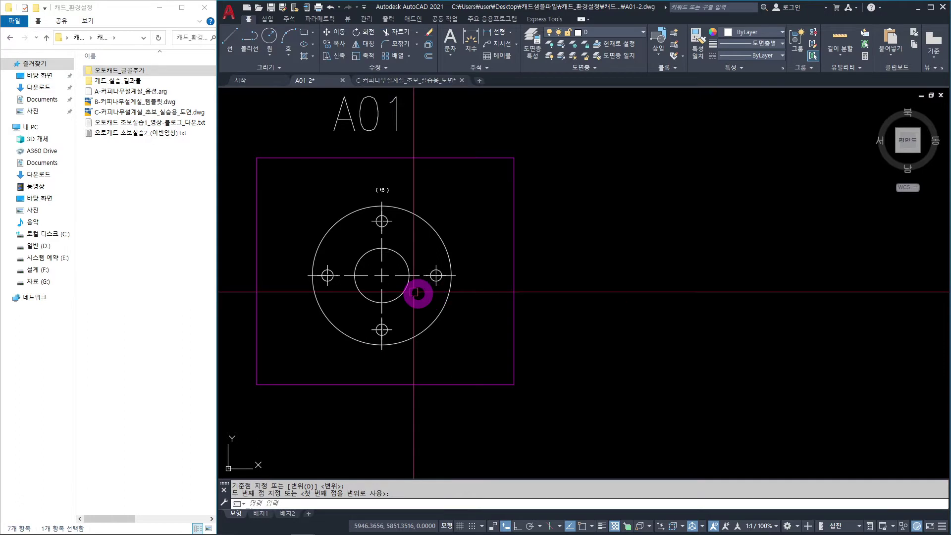
middle_click_drag(446, 389, 467, 100)
scroll(467, 102, "down", 2)
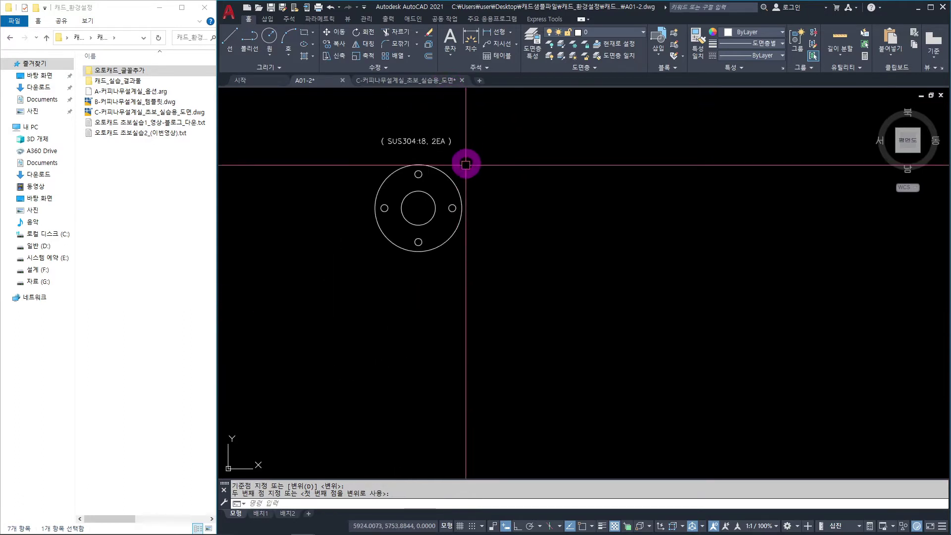
scroll(449, 188, "up", 2)
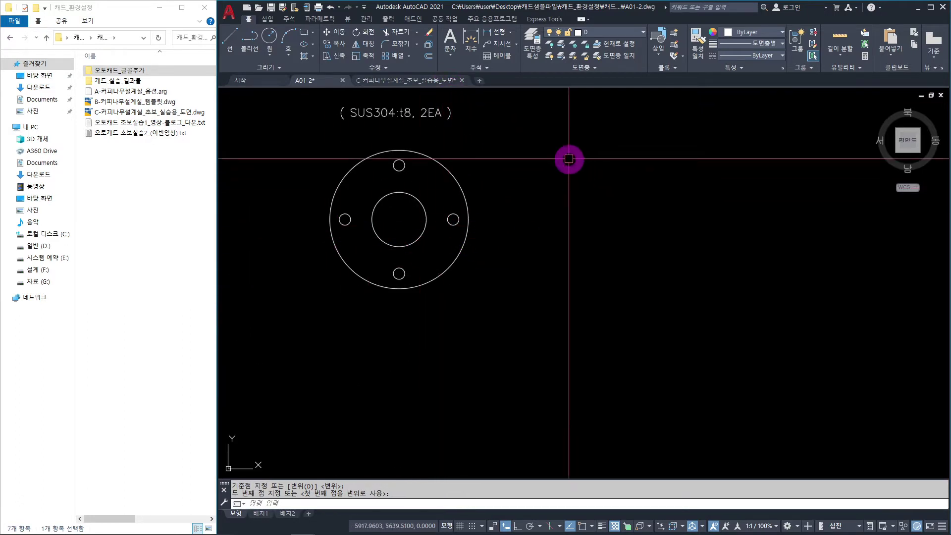
scroll(563, 273, "down", 2)
scroll(564, 273, "down", 2)
middle_click_drag(585, 195, 565, 293)
scroll(521, 246, "up", 4)
middle_click_drag(555, 254, 561, 364)
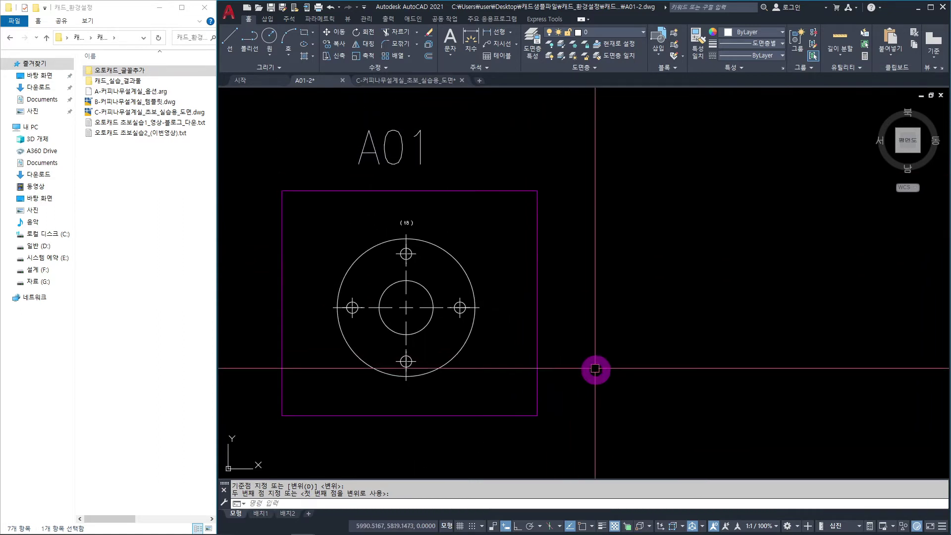
Step: Turn on Ortho and draw a horizontal line about 210 units long to the right of the A01 frame
type("l")
key("space")
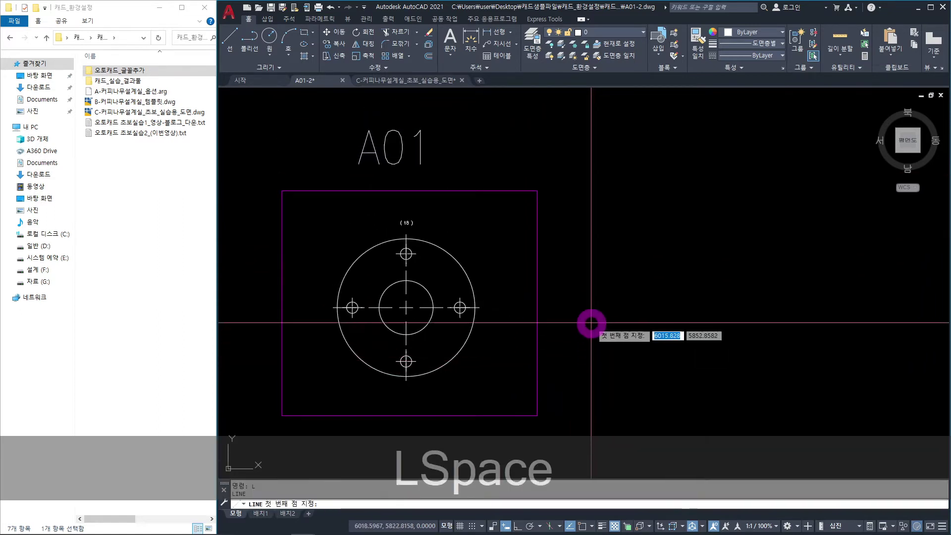
left_click(596, 309)
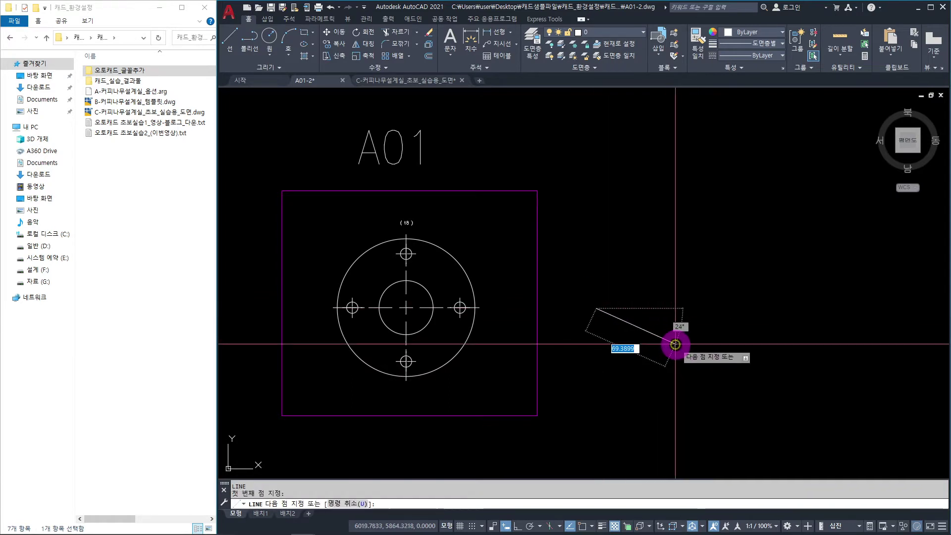
key("F8")
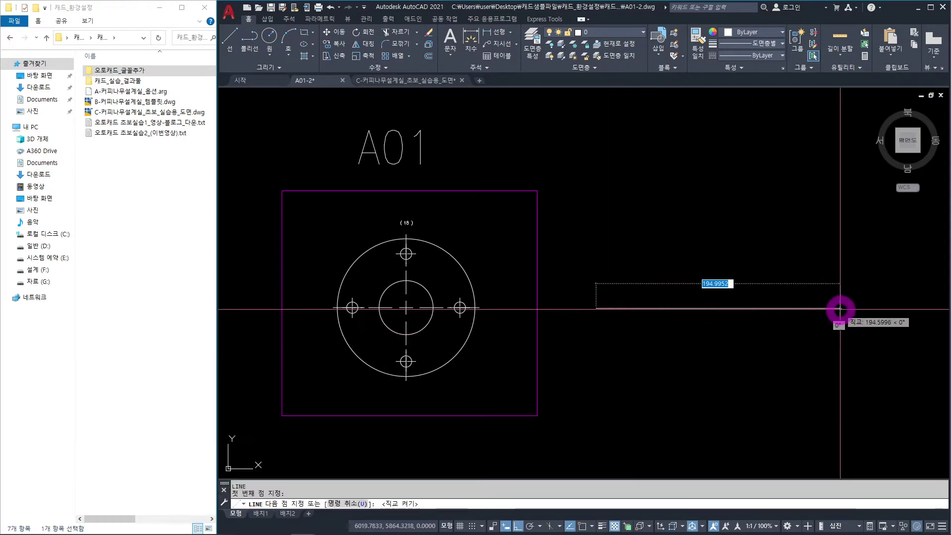
left_click(863, 313)
key("space")
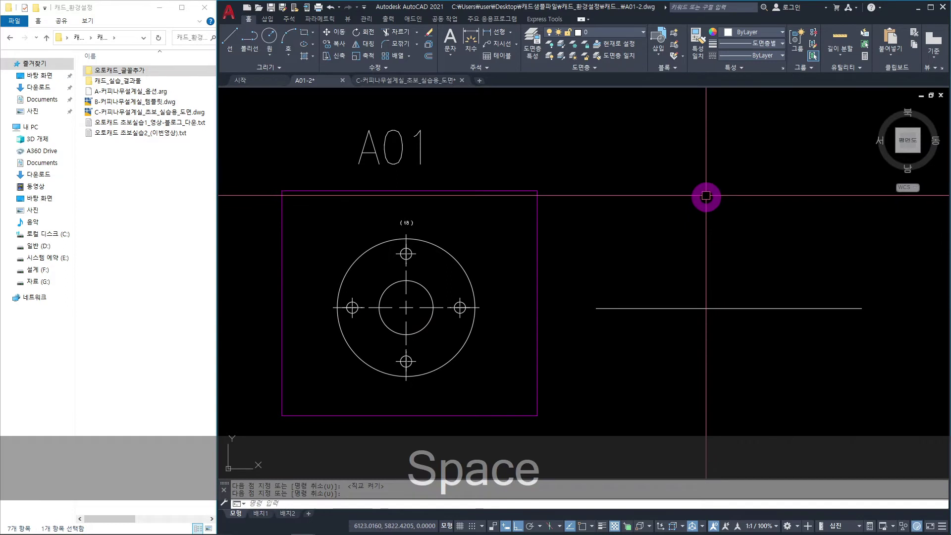
Step: Draw a vertical line about 223 units long crossing the horizontal line near its middle
key("space")
left_click(715, 173)
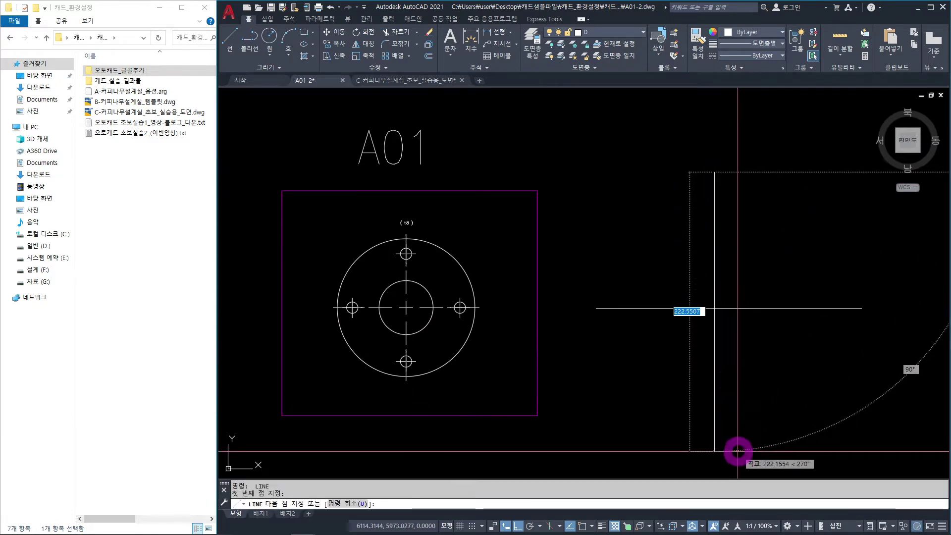
left_click(737, 452)
key("Escape")
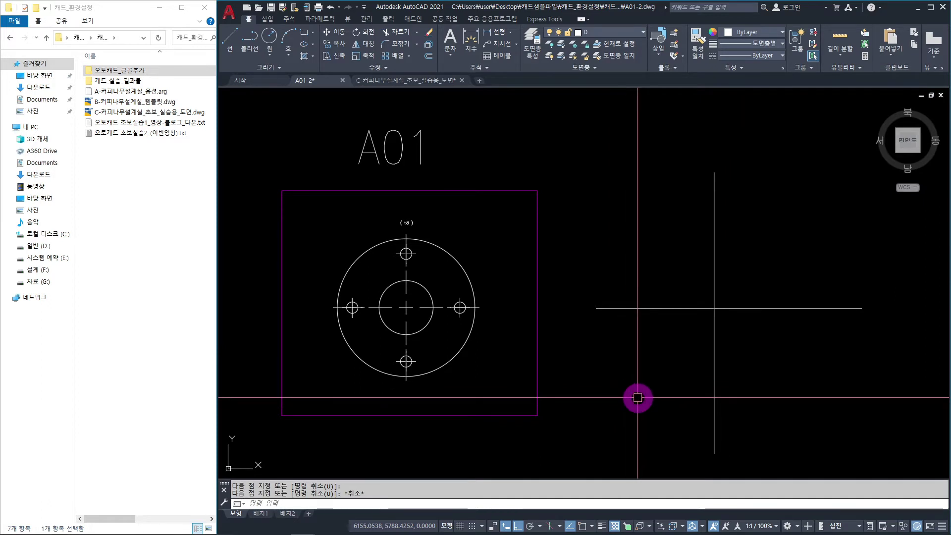
Step: Enable endpoint, midpoint, center, quadrant, intersection, extension, perpendicular and tangent as running object snaps
type("c")
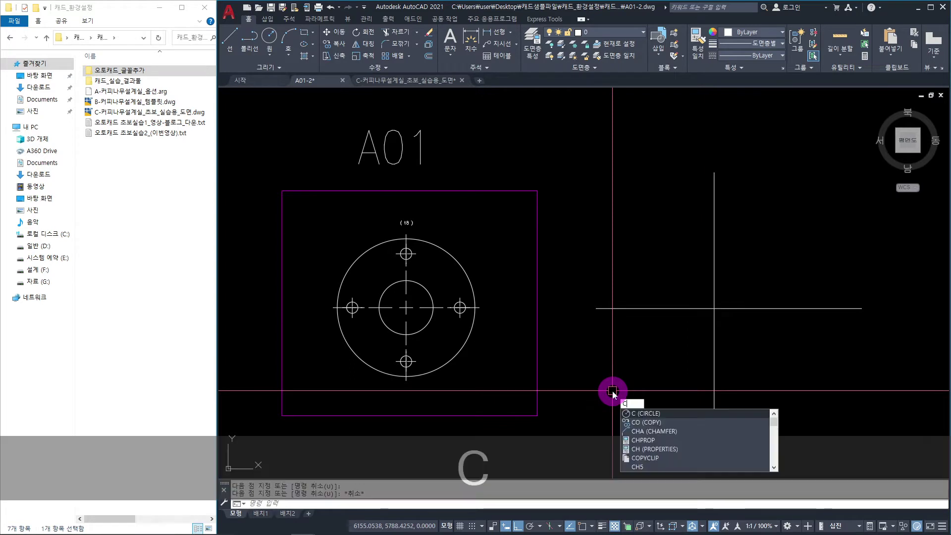
key("space")
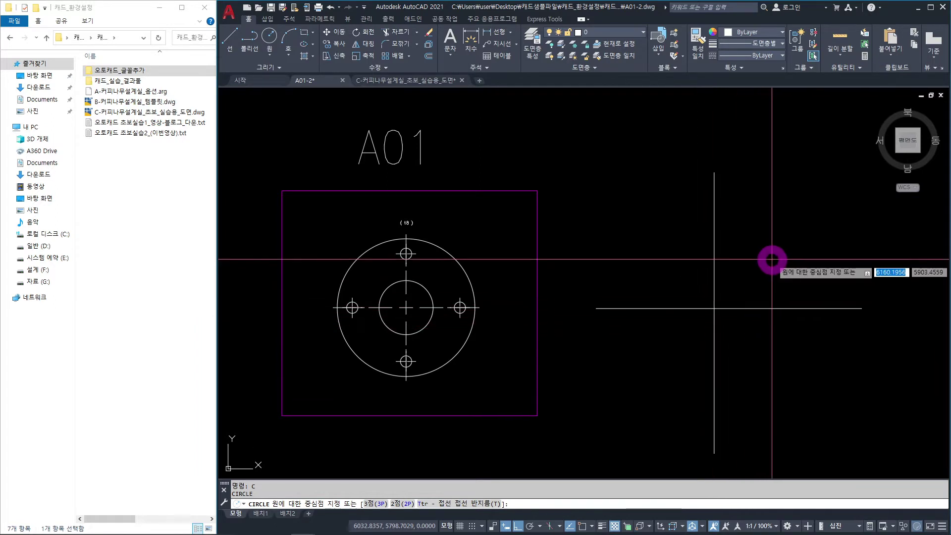
right_click(788, 227, "shift")
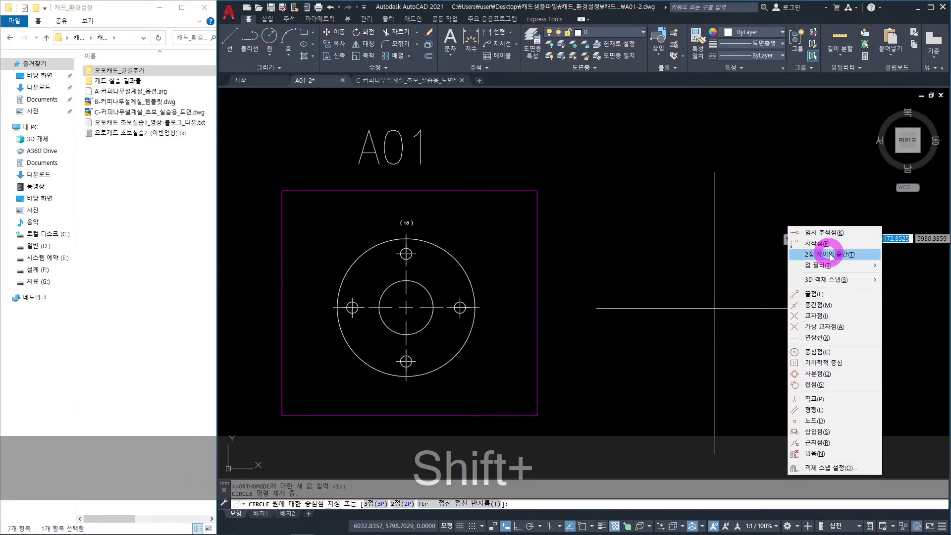
left_click(834, 468)
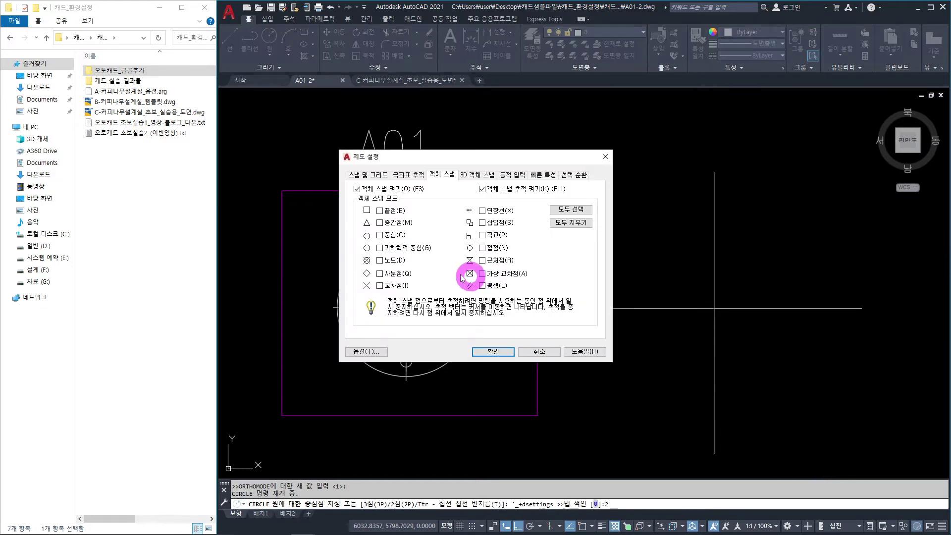
left_click_drag(462, 159, 525, 131)
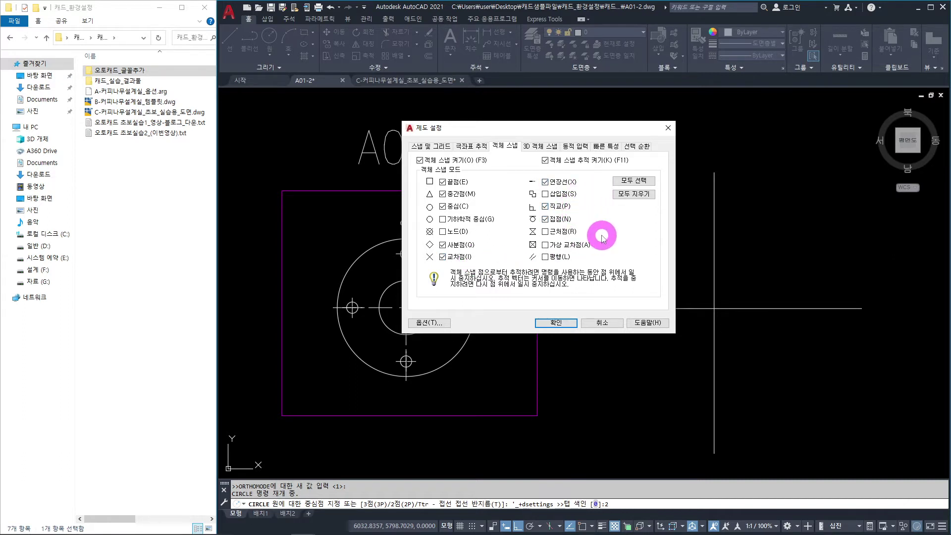
left_click(557, 323)
middle_click_drag(592, 365, 531, 358)
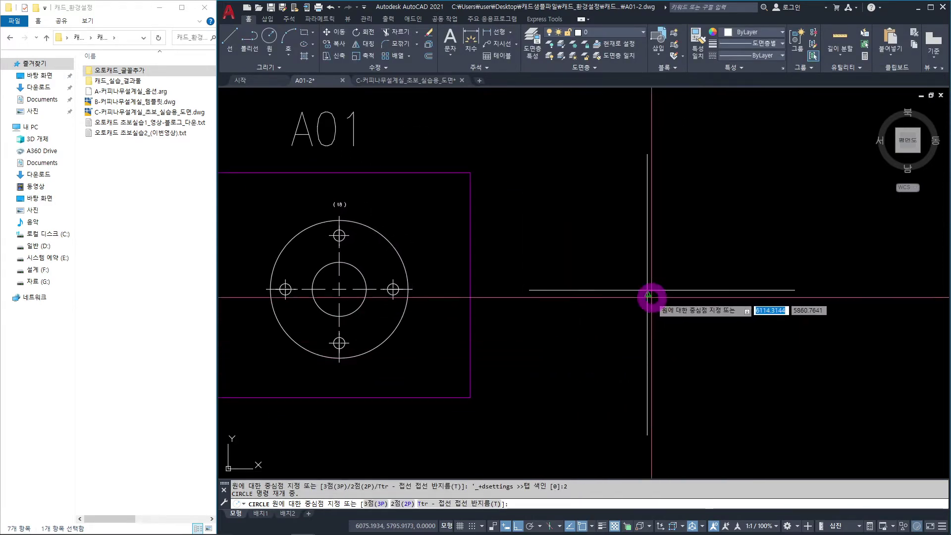
scroll(647, 291, "up", 3)
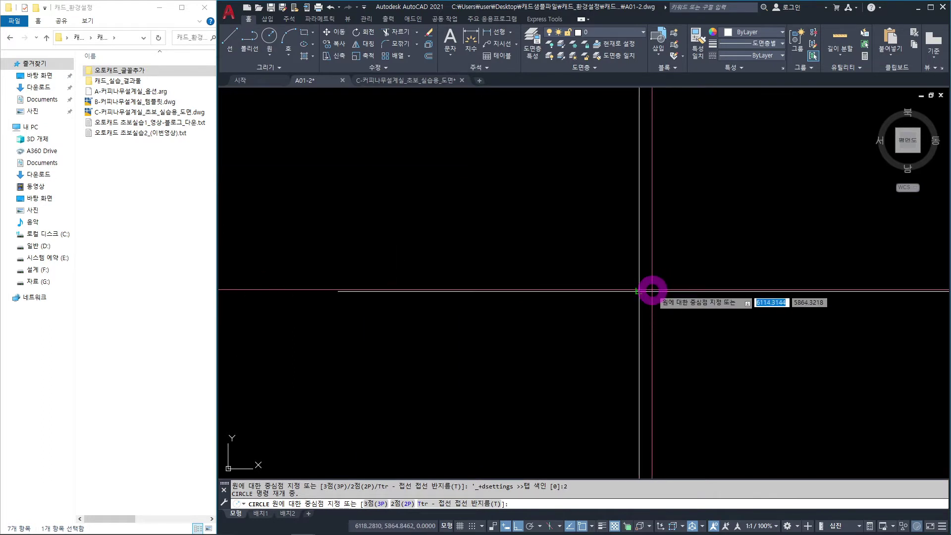
left_click(640, 290)
scroll(652, 312, "down", 3)
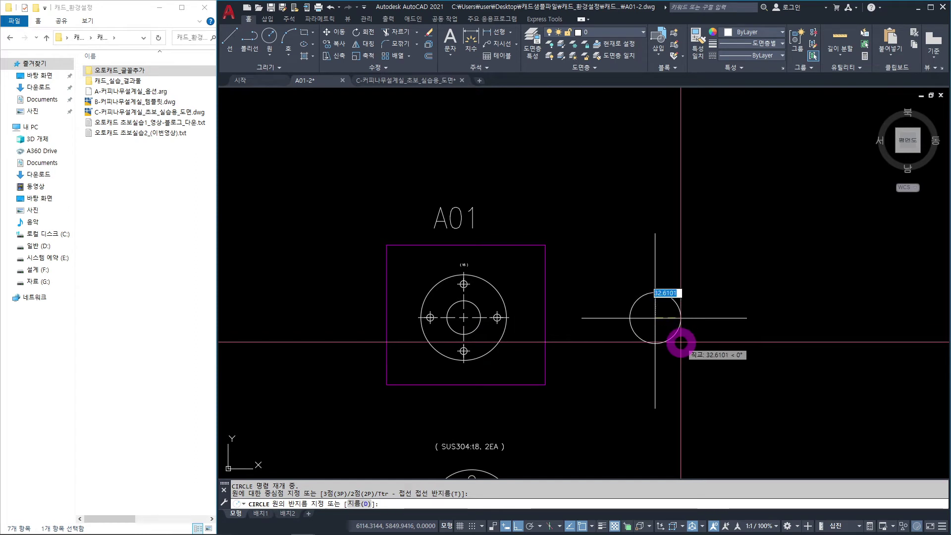
key("Escape")
Step: Add a diameter dimension to the outer circle of the flange inside the A01 frame
mouse_move(581, 356)
middle_mouse_down()
mouse_move(597, 318)
mouse_move(554, 317)
middle_mouse_up()
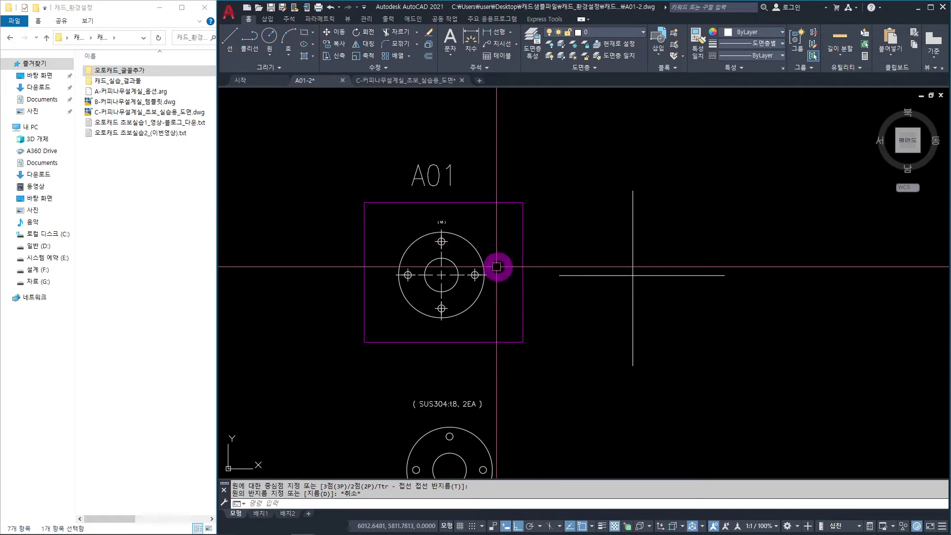
left_click(511, 33)
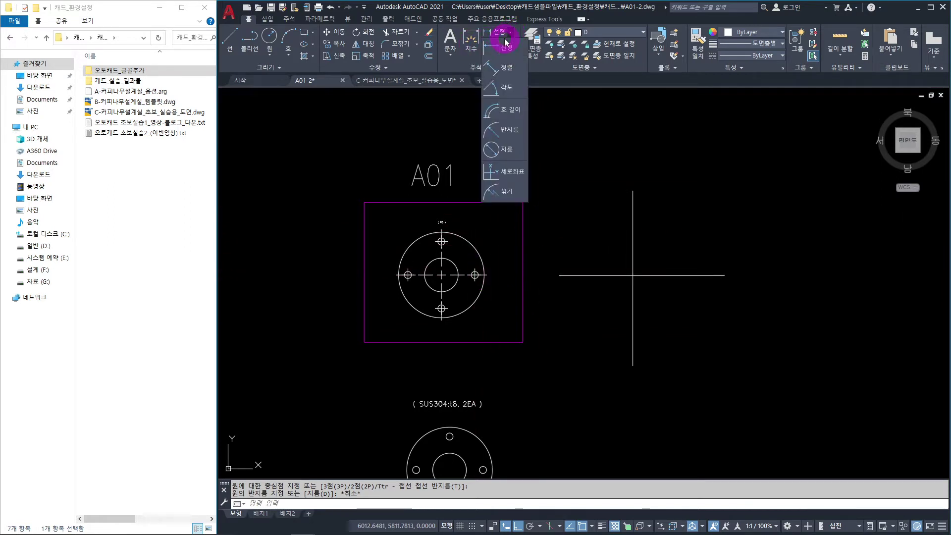
left_click(510, 152)
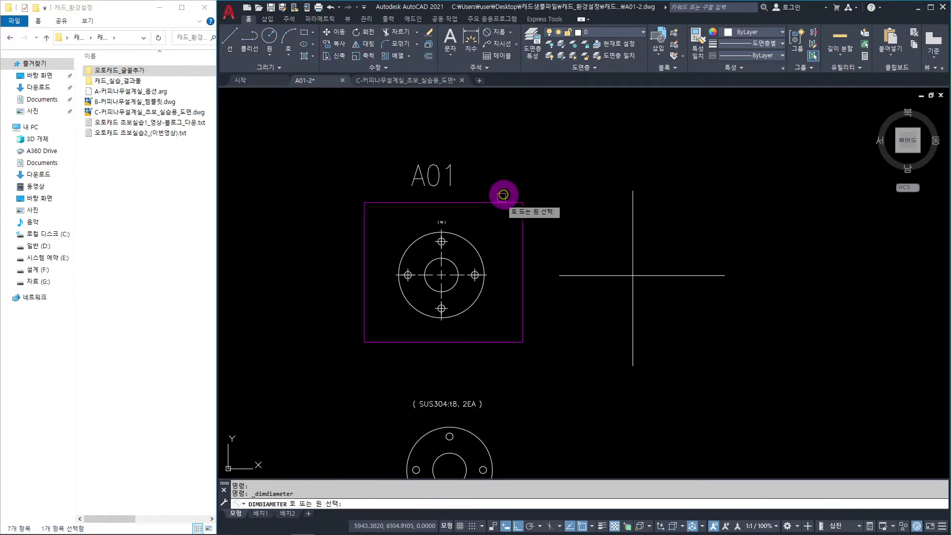
scroll(503, 193, "up", 3)
left_click(454, 257)
middle_click_drag(455, 257, 573, 178)
scroll(505, 218, "up", 2)
scroll(574, 221, "down", 3)
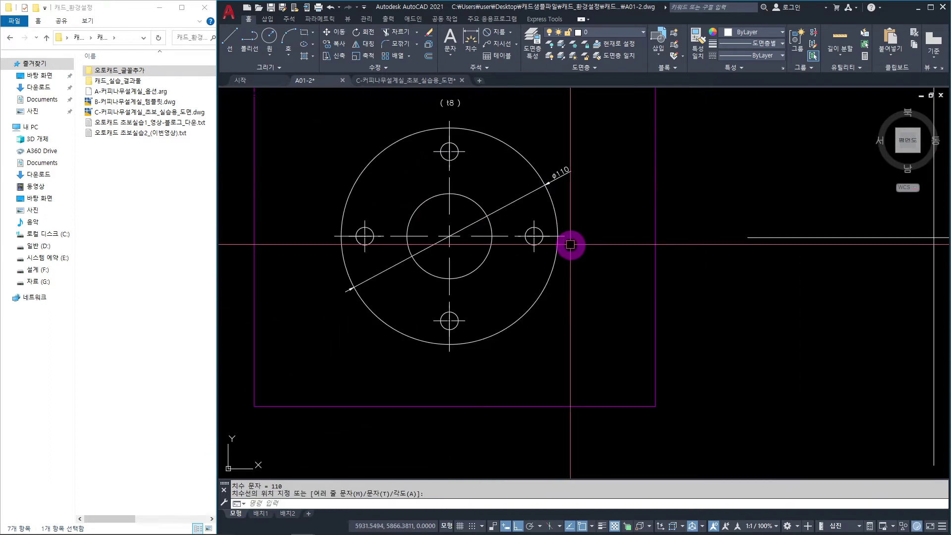
Step: Add a diameter dimension to the central bore of the A01 flange, placing its text outside the bore
key("space")
left_click(476, 270)
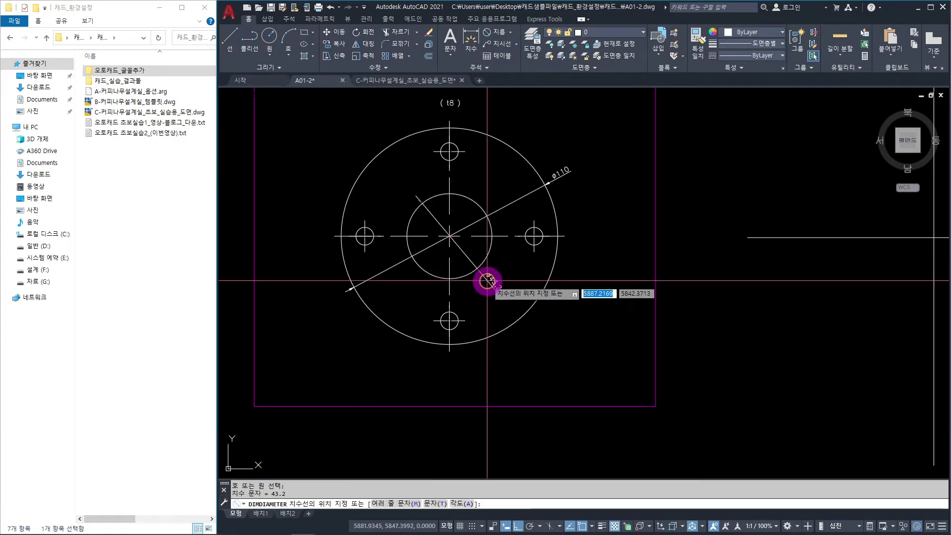
scroll(488, 276, "up", 4)
scroll(527, 298, "down", 3)
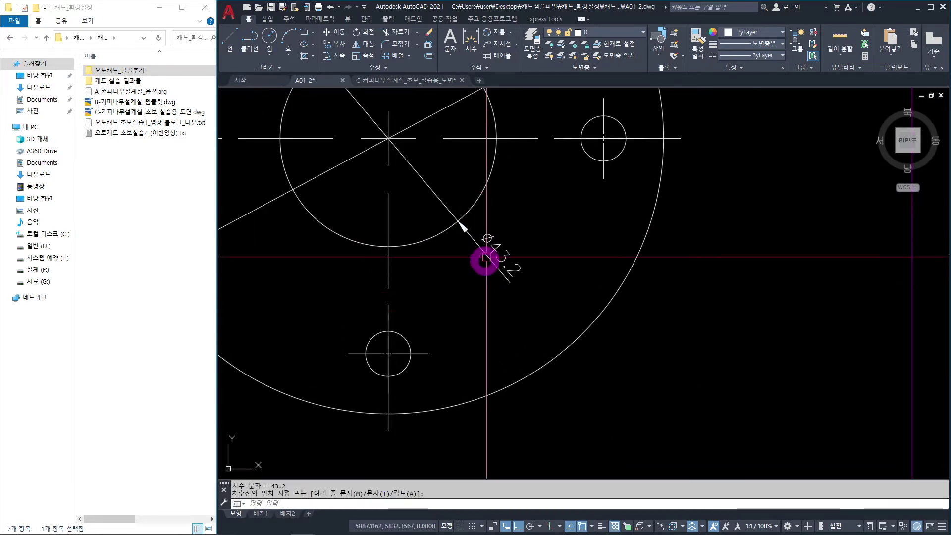
Step: Add a diameter dimension to the right bolt hole of the A01 flange
middle_click_drag(525, 282, 539, 322)
key("space")
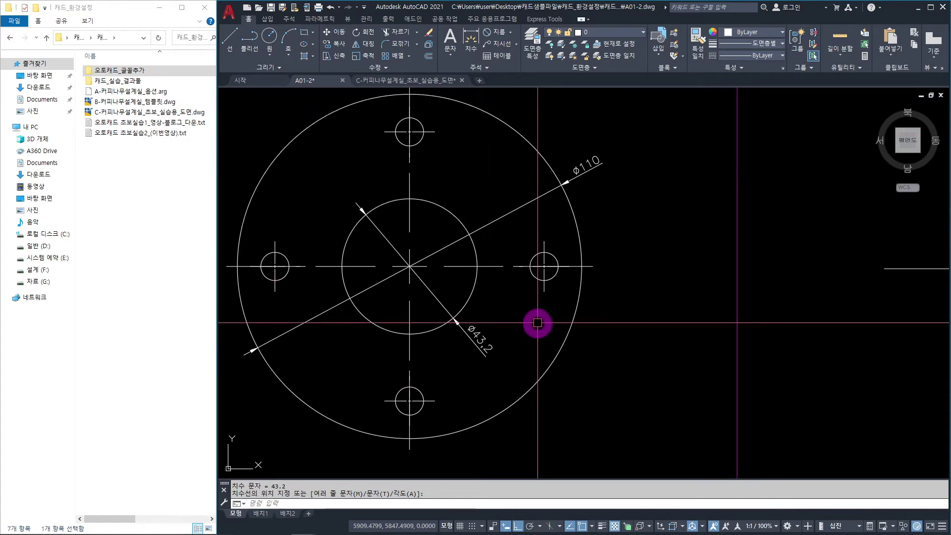
key("space")
left_click(549, 261)
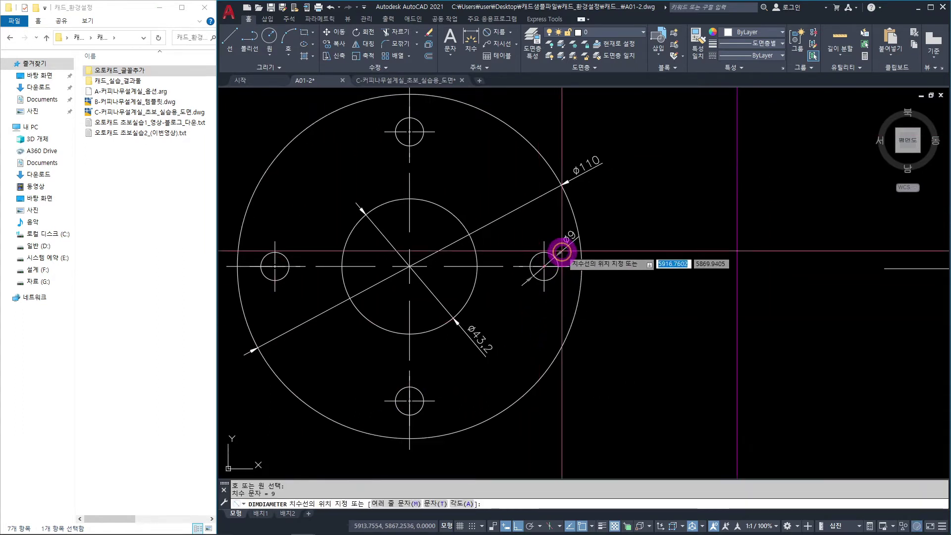
left_click(562, 249)
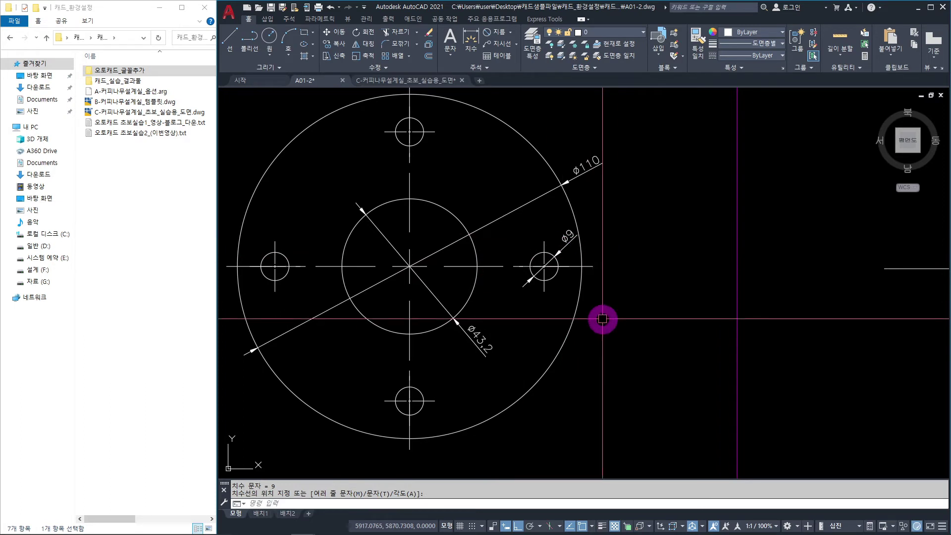
Step: Draw a circle of diameter 110 centred on the intersection of the crossing lines beside the A01 frame
scroll(548, 276, "down", 4)
middle_click_drag(548, 276, 439, 330)
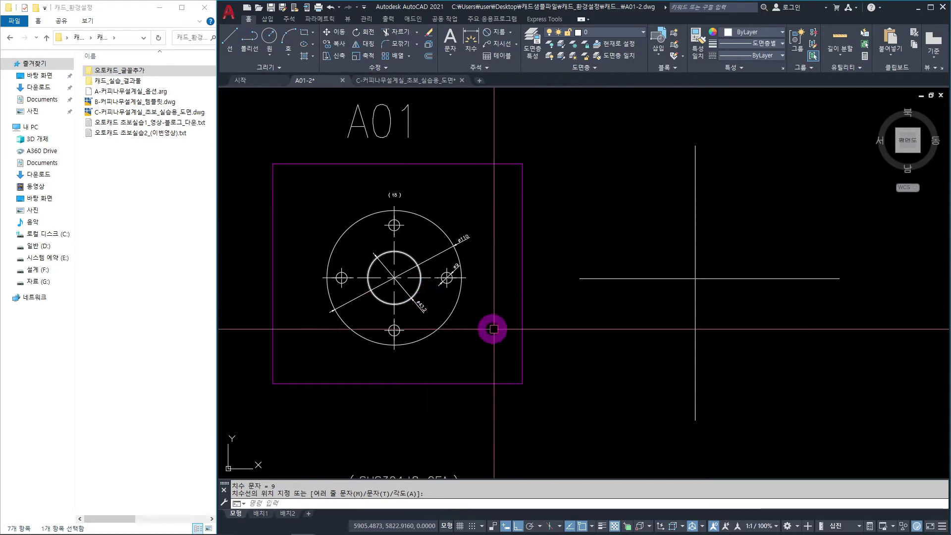
scroll(648, 328, "up", 3)
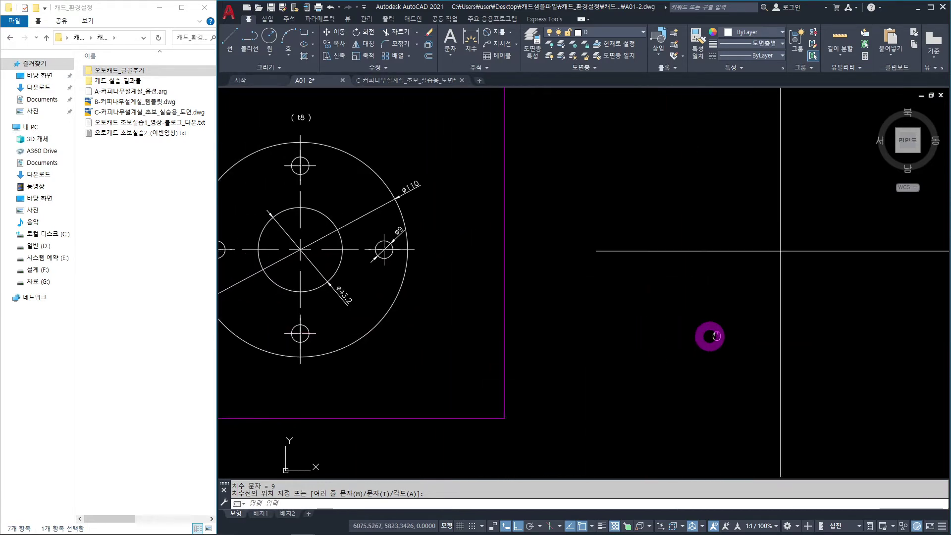
scroll(313, 279, "up", 1)
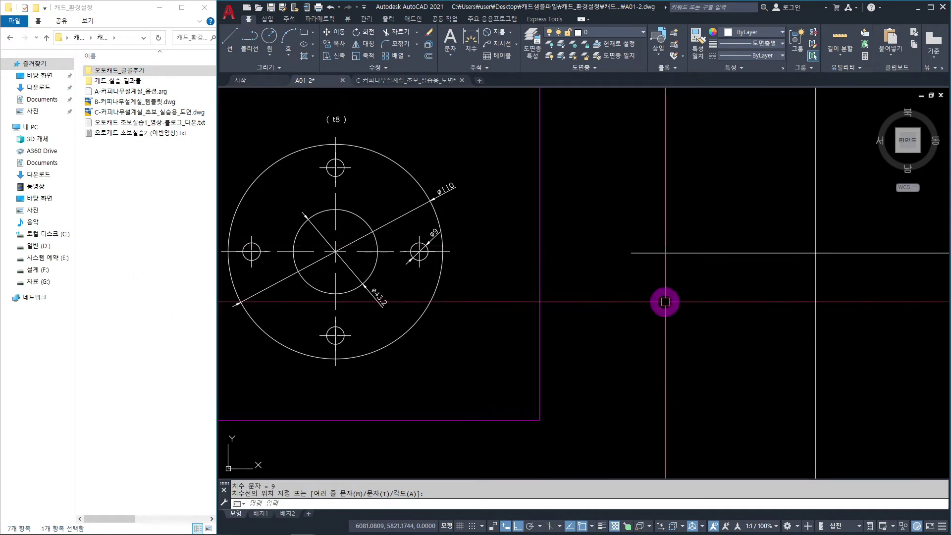
middle_click_drag(684, 313, 684, 316)
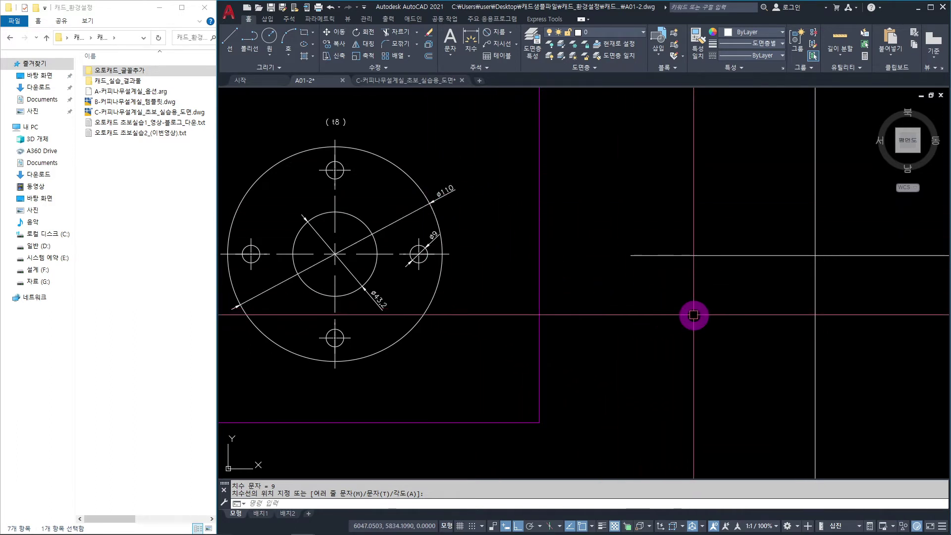
type("c")
key("space")
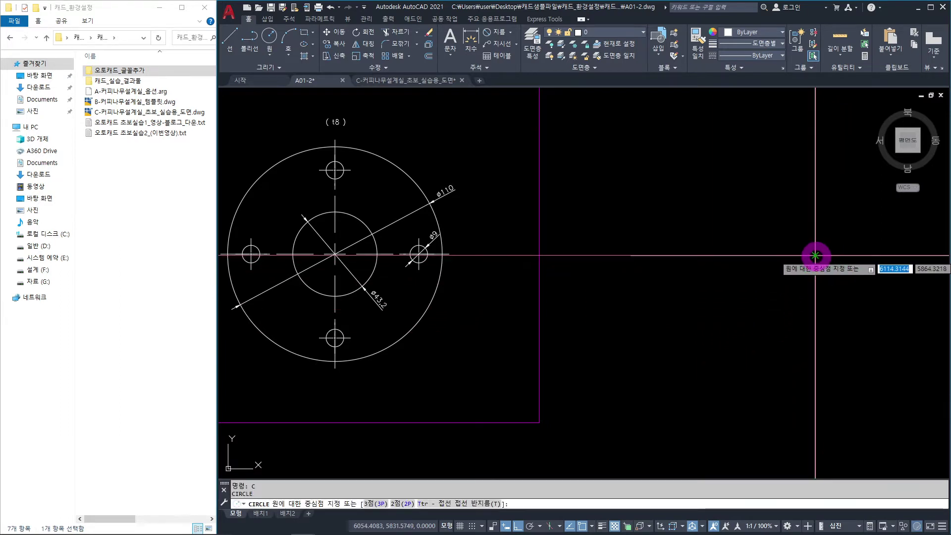
left_click(816, 256)
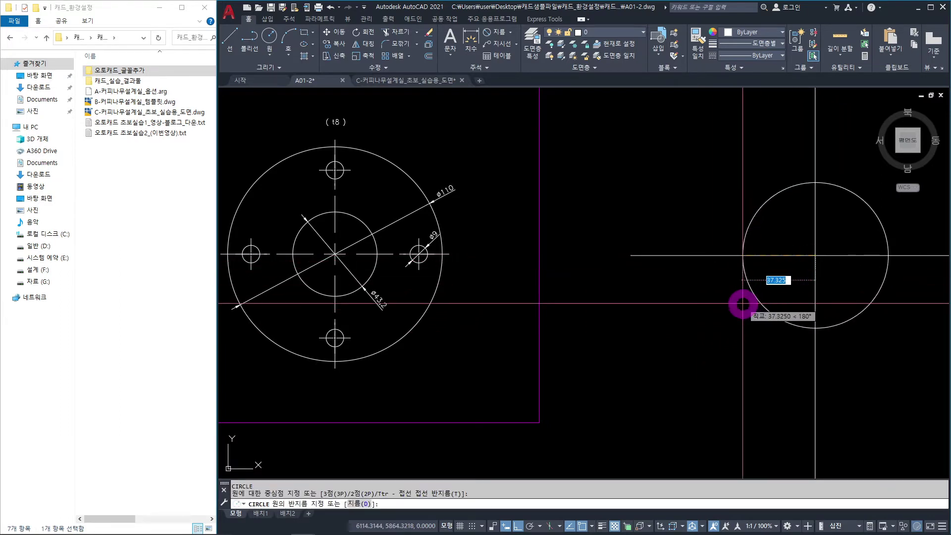
type("D")
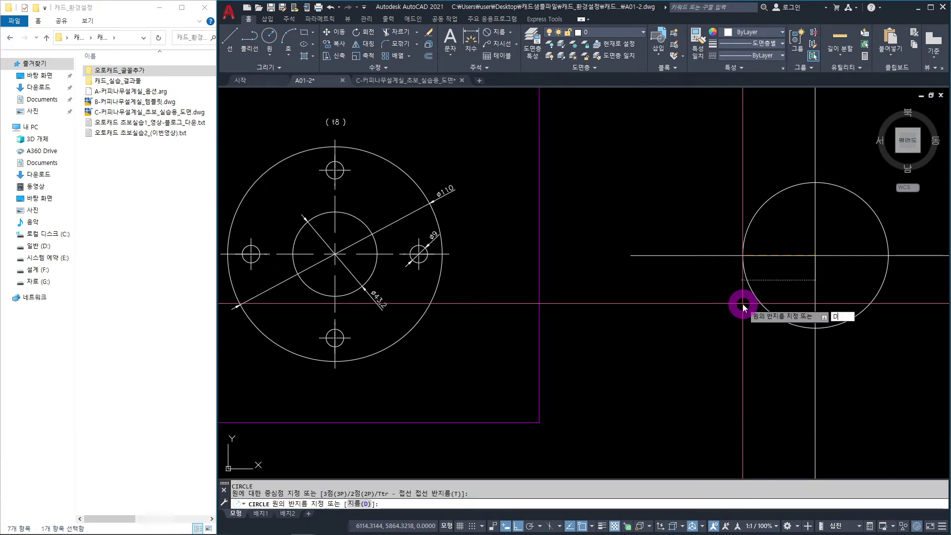
key("Return")
type("110")
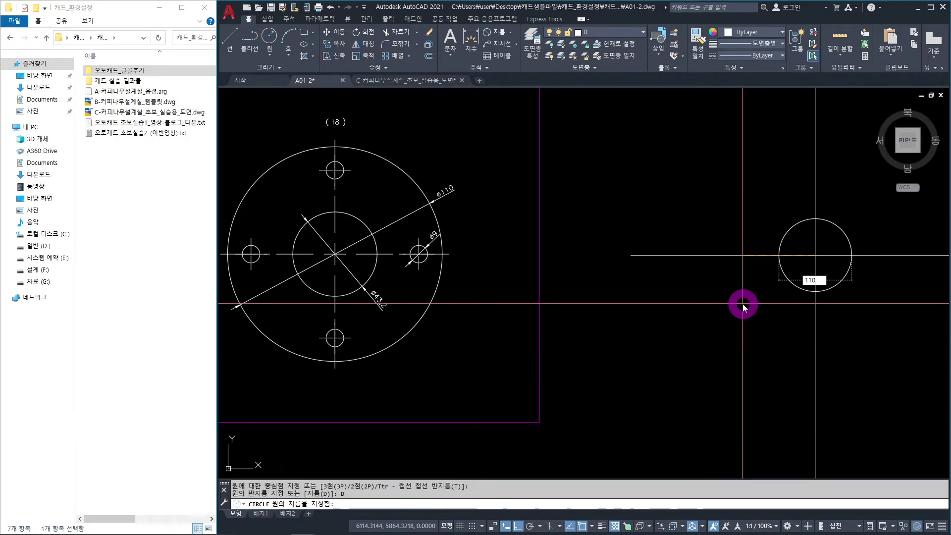
key("Return")
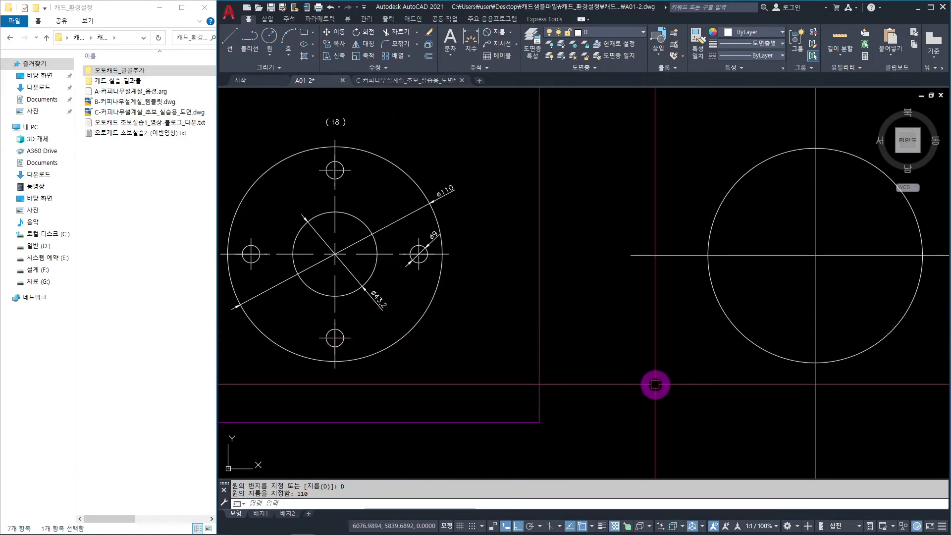
Step: Draw a concentric circle of diameter 43.2 at the crossing lines, using an intersection snap for its centre
key("space")
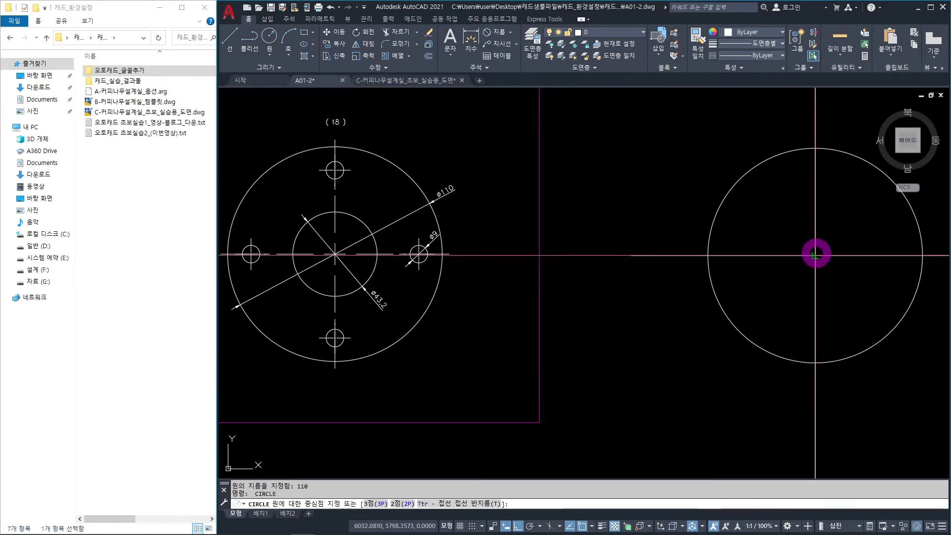
right_click(835, 279, "shift")
mouse_move(873, 336)
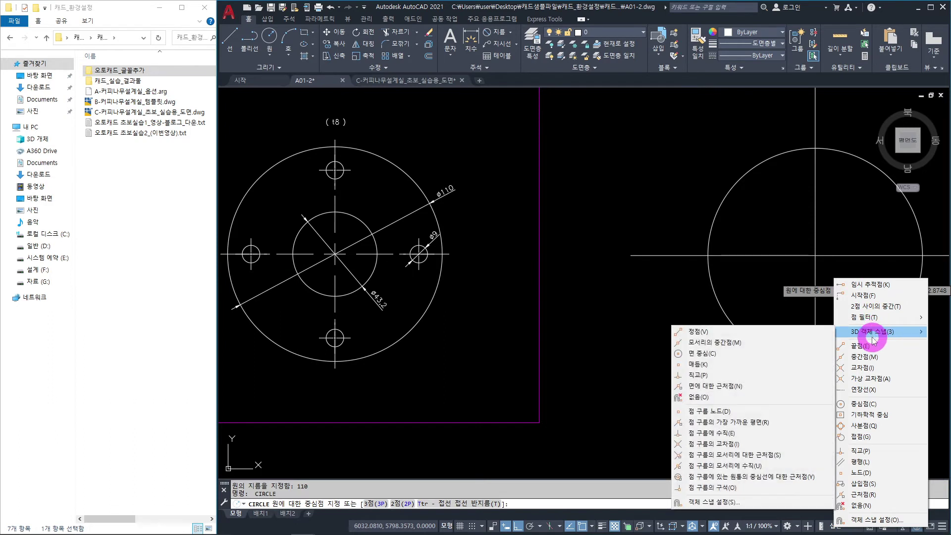
left_click(860, 369)
left_click(825, 263)
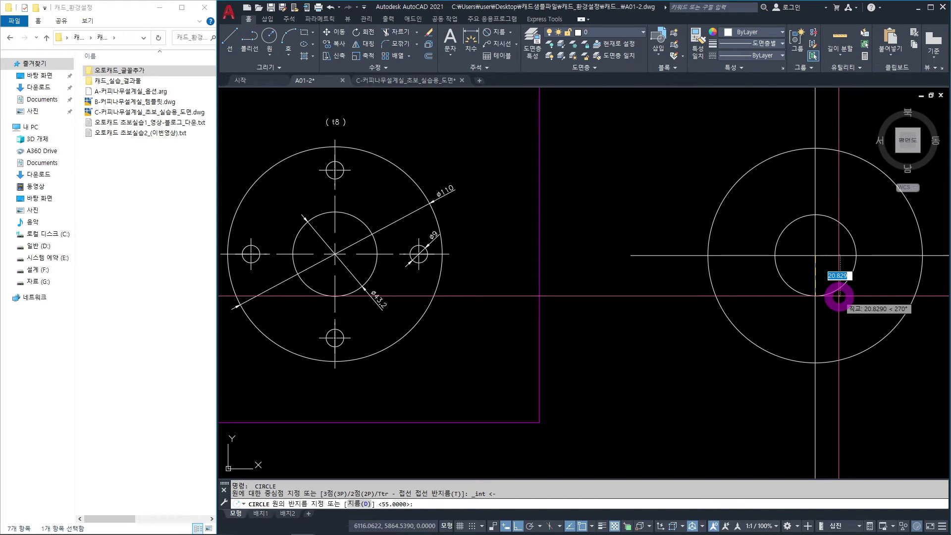
type("D")
key("Return")
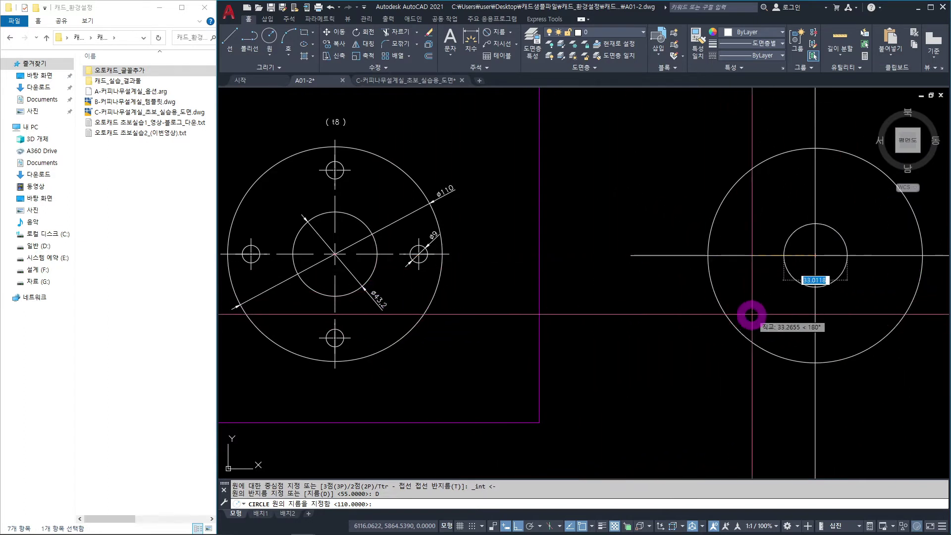
type("43.2")
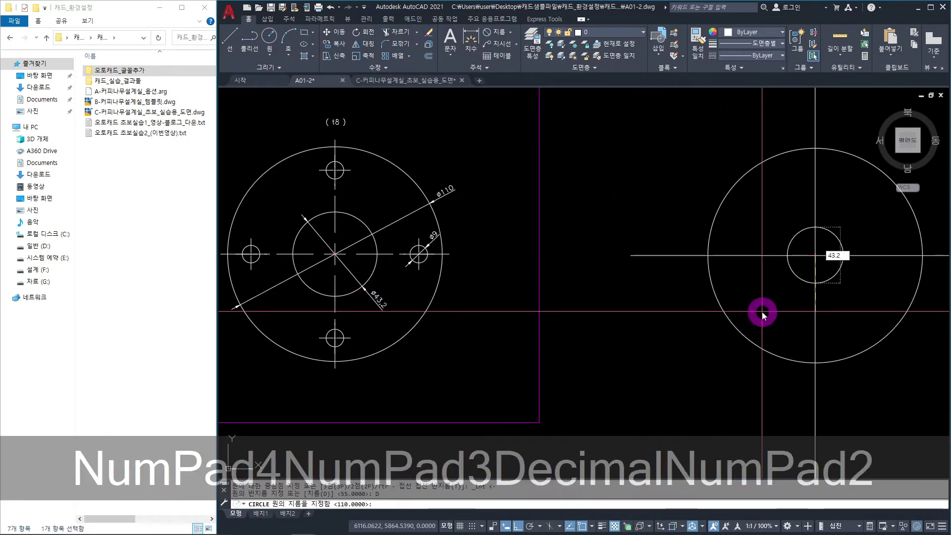
key("Return")
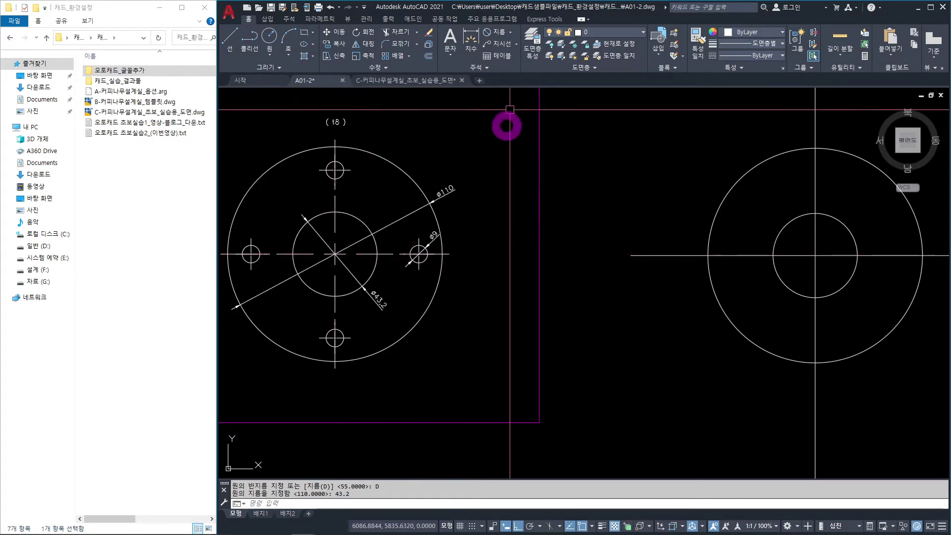
Step: Add a horizontal linear dimension from the right bolt hole's centre to the A01 flange centre, placed above the central bore
left_click(512, 33)
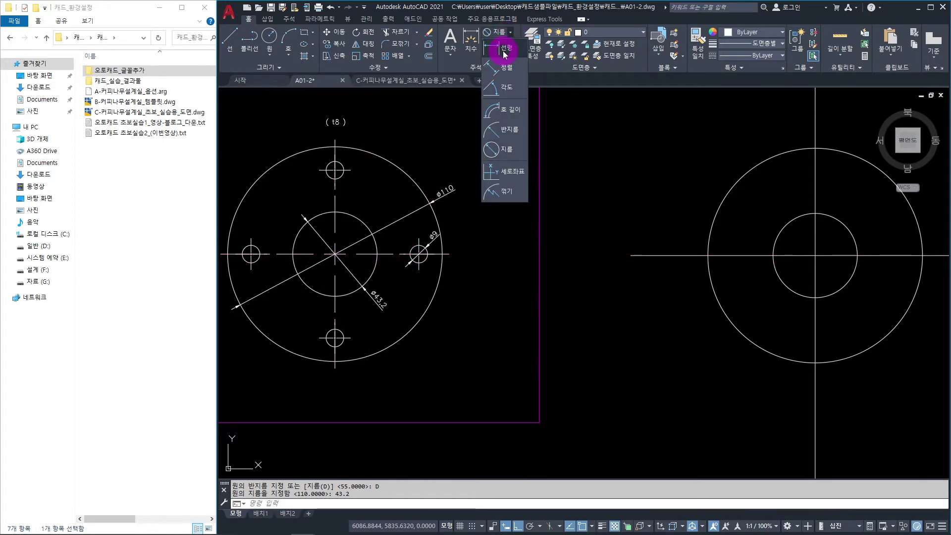
left_click(505, 51)
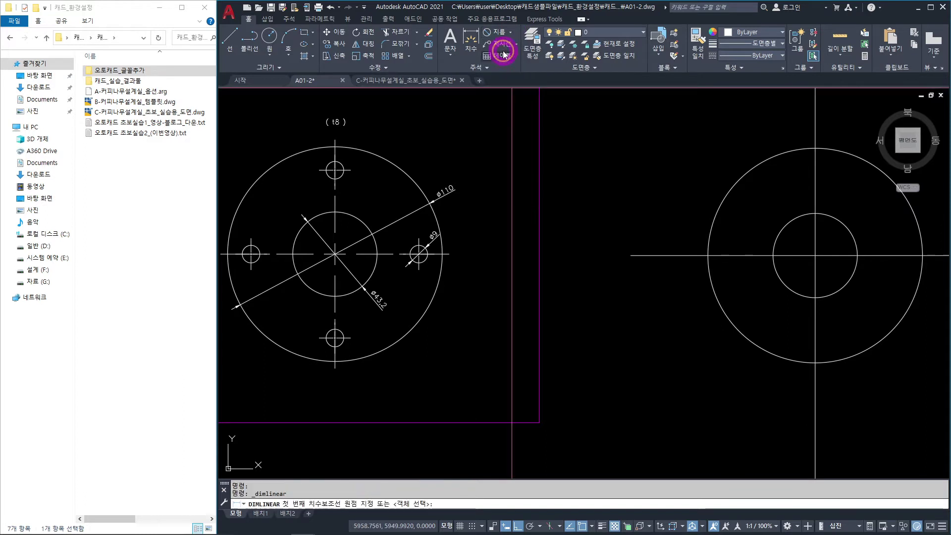
left_click(419, 270)
left_click(335, 255)
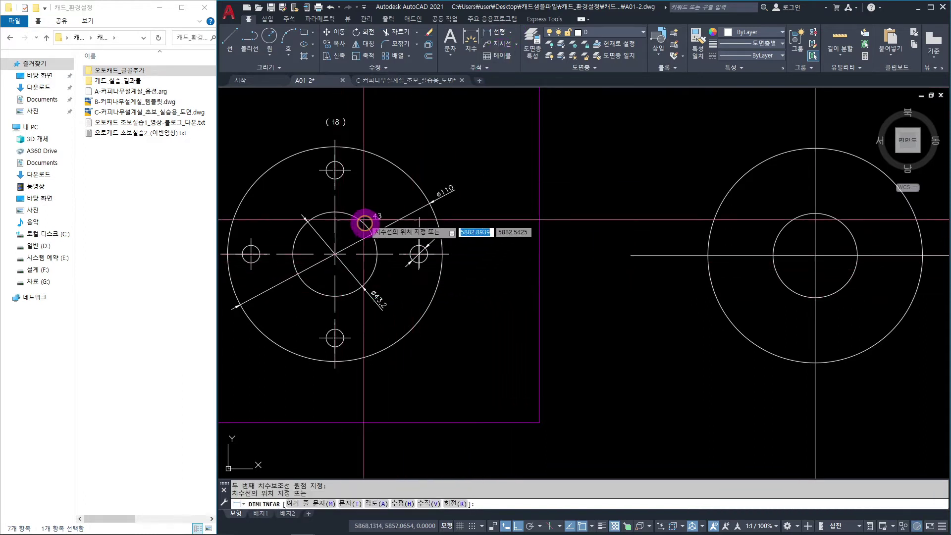
left_click(374, 205)
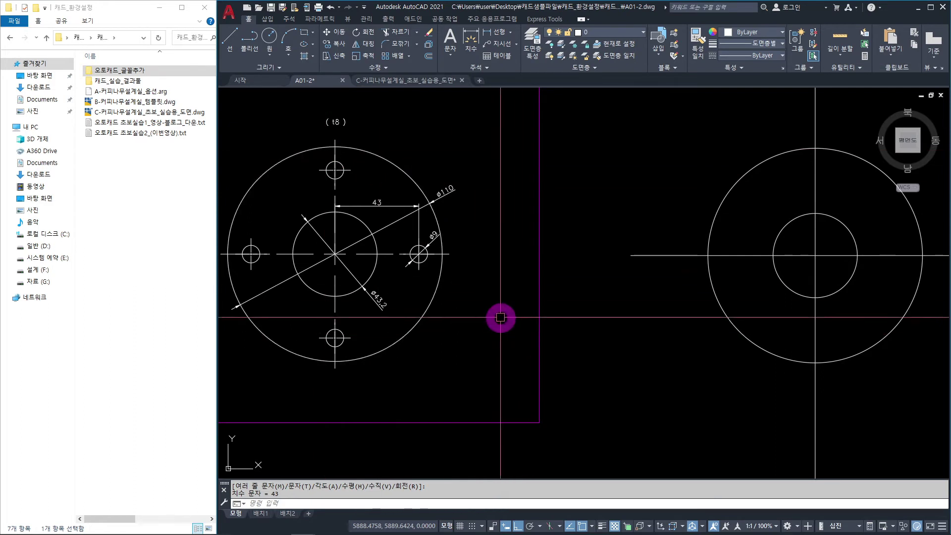
Step: Draw a circle centred on the original A01 flange passing through the centres of its bolt holes
type("c")
key("space")
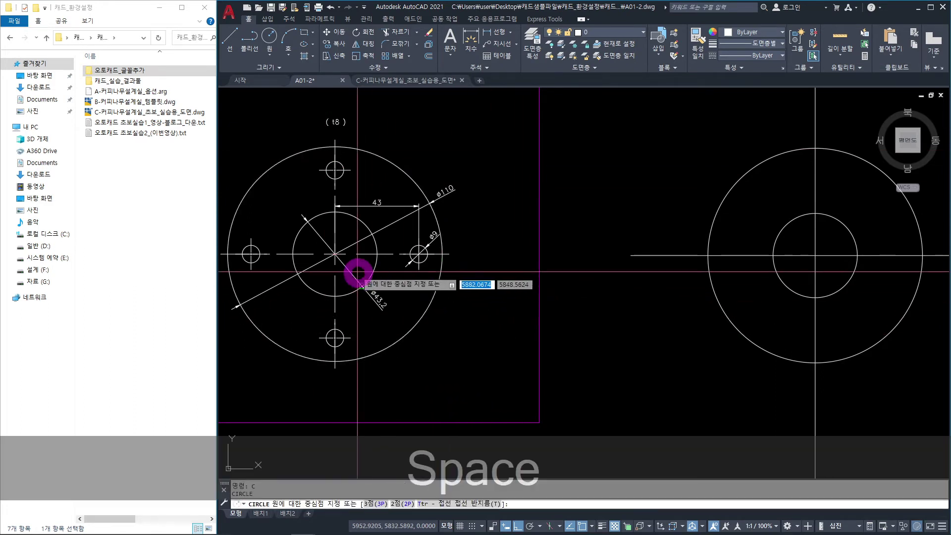
left_click(335, 255)
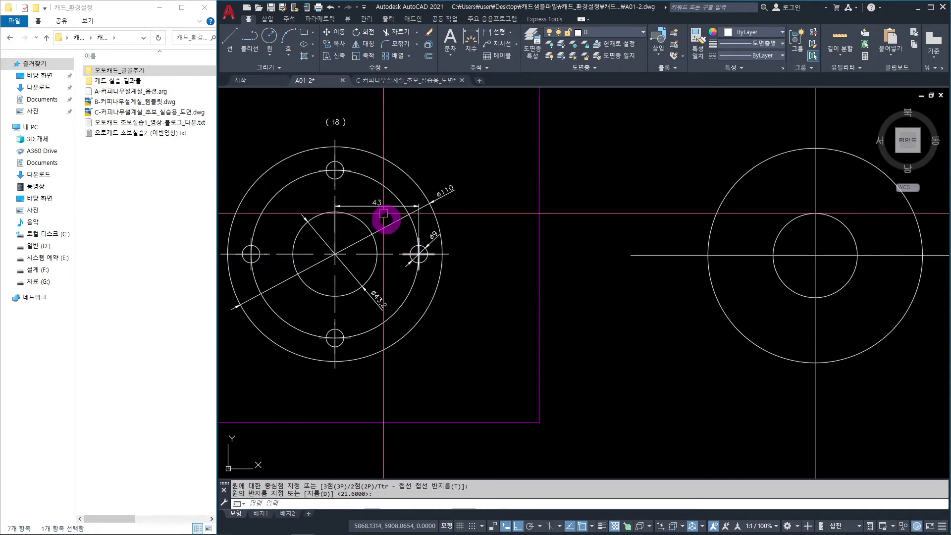
key("Escape")
Step: Change the colour of the bolt circle on the original A01 flange to red
left_click(376, 184)
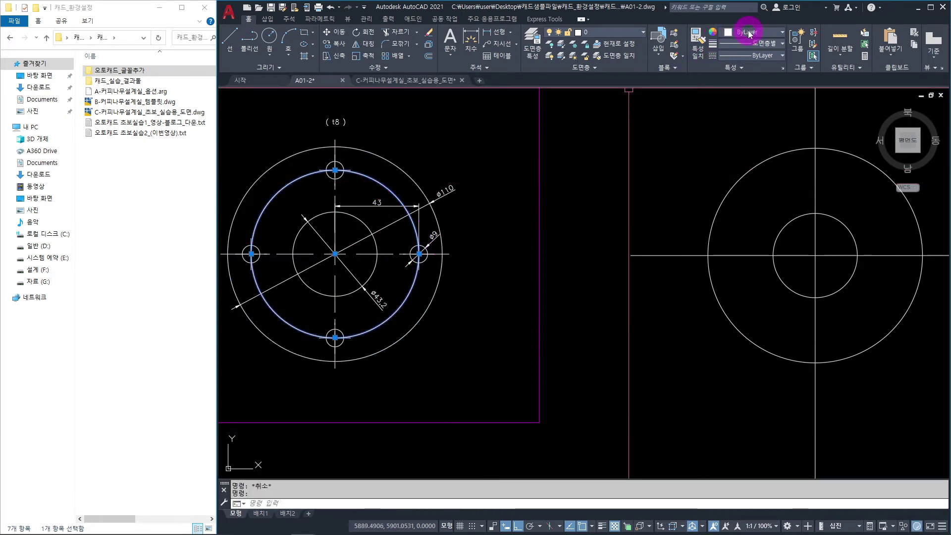
left_click(749, 32)
left_click(727, 134)
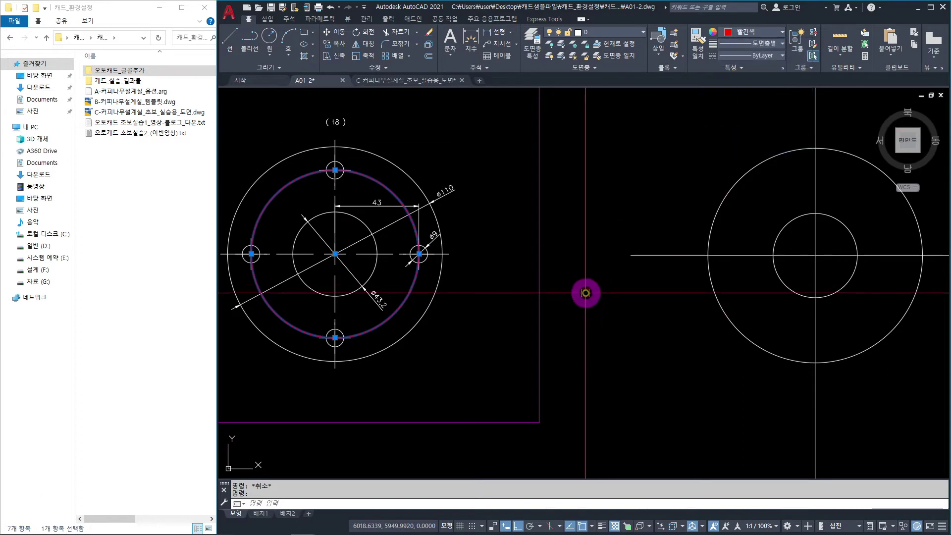
key("Escape")
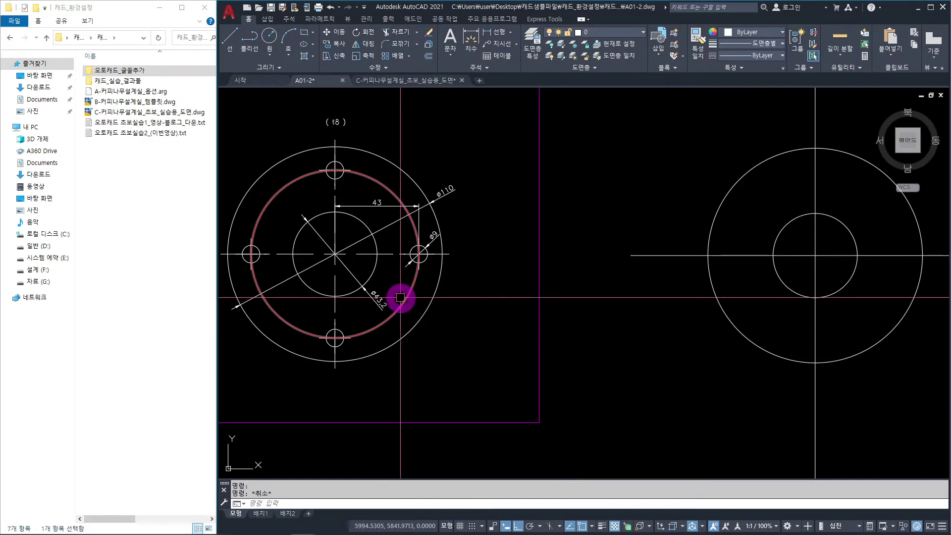
Step: Draw a concentric bolt circle of radius 43 centred on the crossing lines of the redrawn flange
type("c")
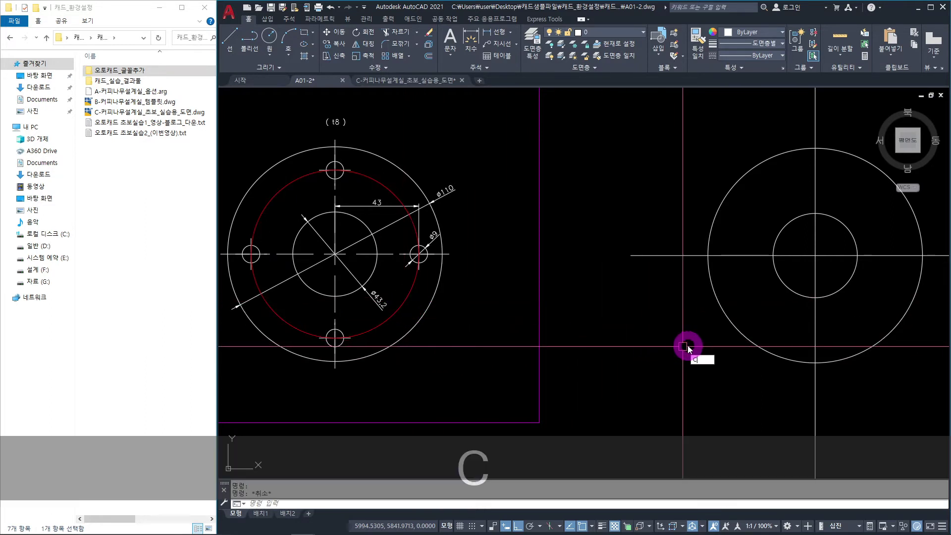
key("space")
left_click(822, 256)
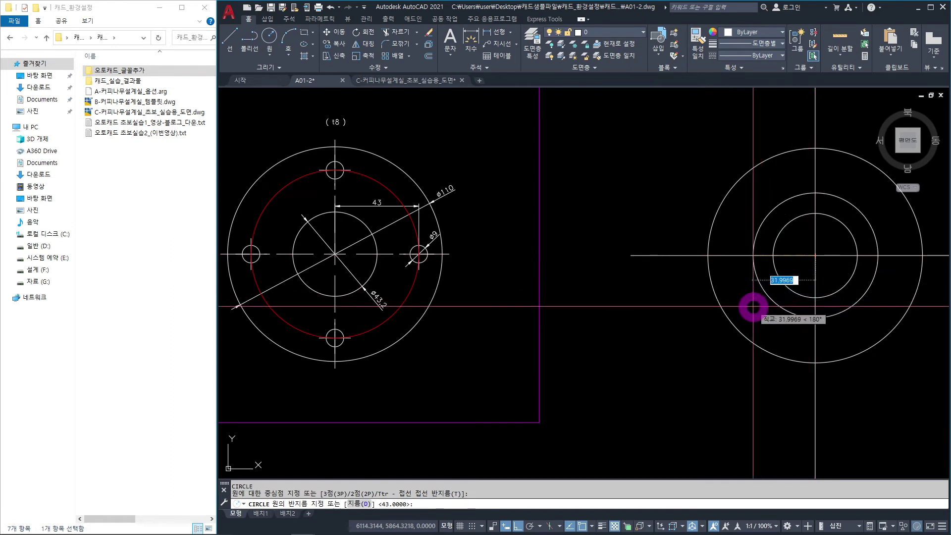
type("43")
key("Return")
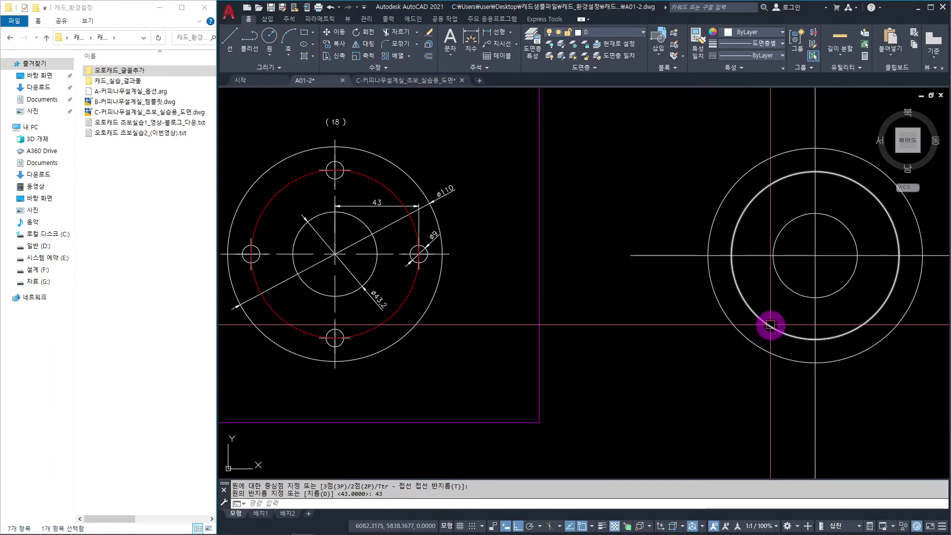
Step: Change the colour of the radius 43 circle on the redrawn flange to red
left_click(770, 325)
left_click(762, 33)
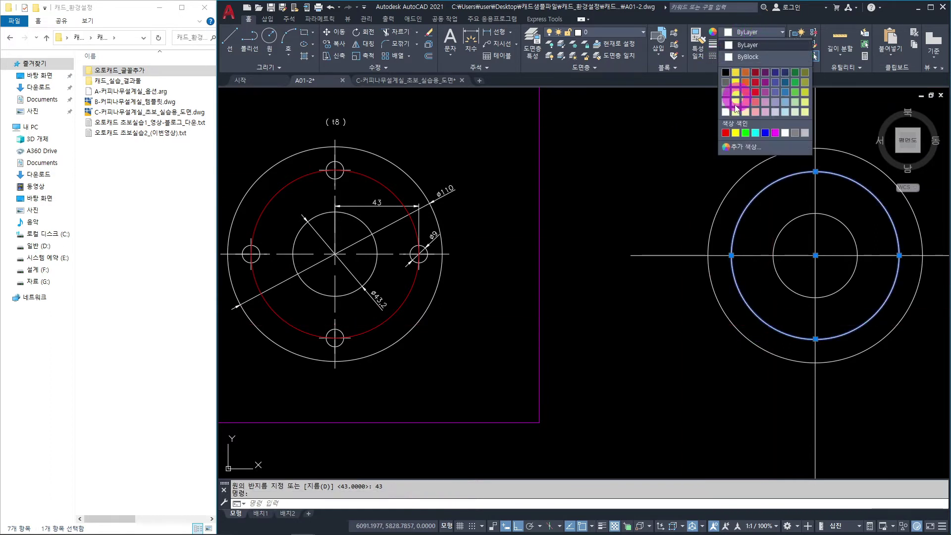
left_click(726, 132)
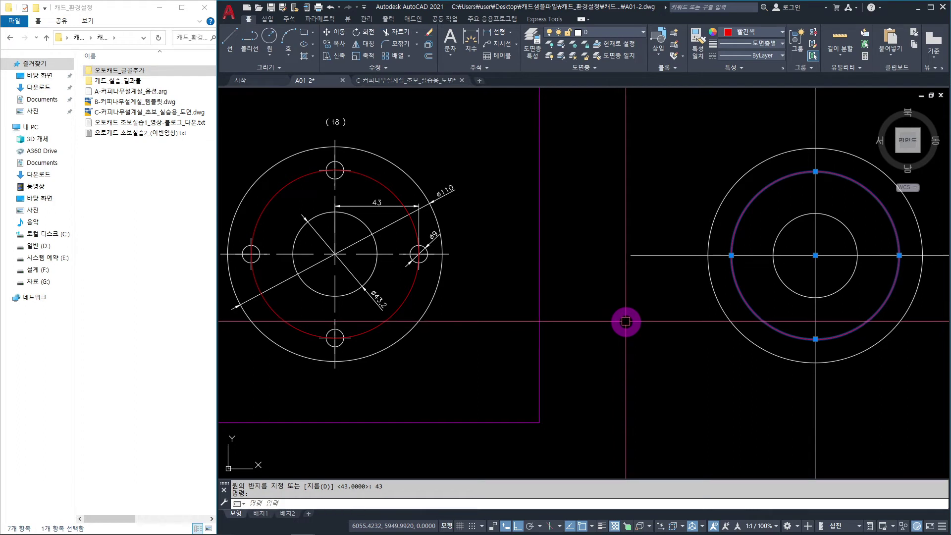
key("Escape")
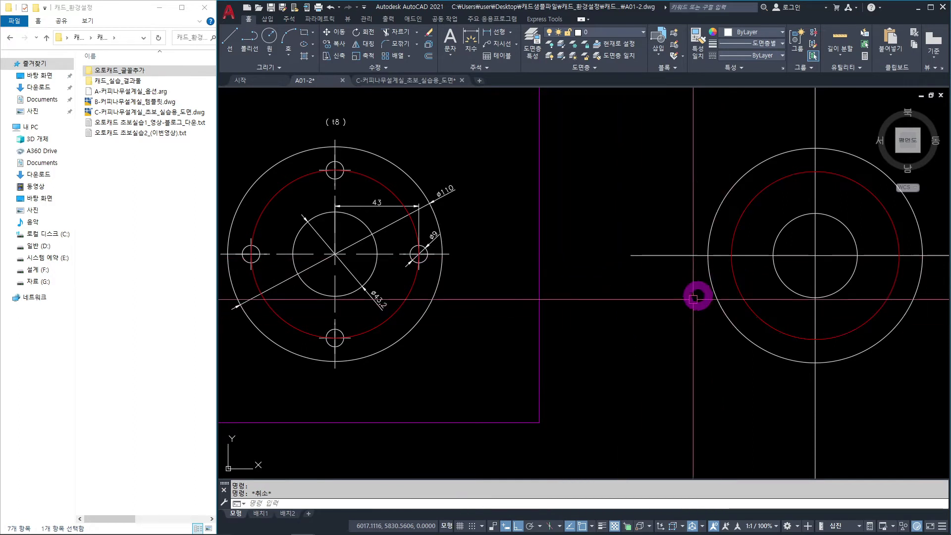
Step: Draw a bolt hole circle of diameter 9 centred where the red circle meets the horizontal centre line on its left side
type("c")
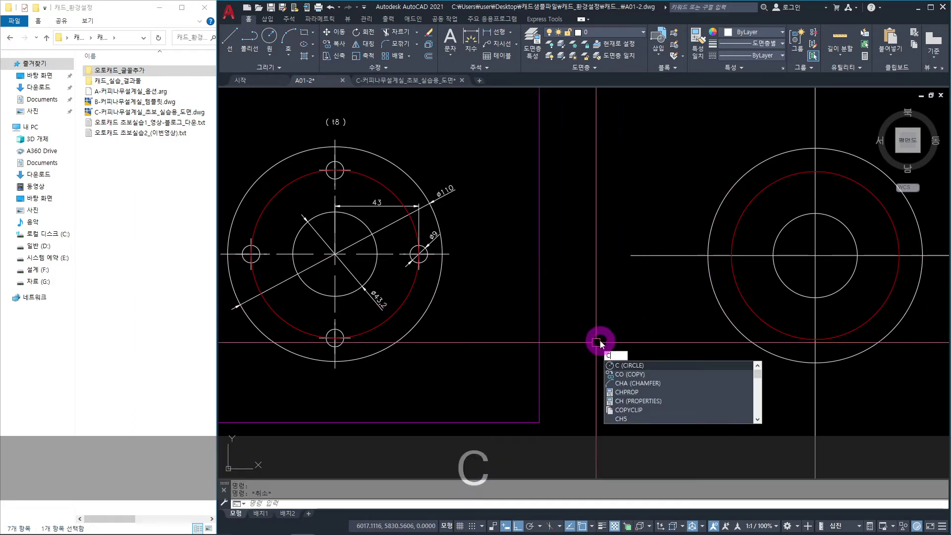
key("space")
left_click(733, 255)
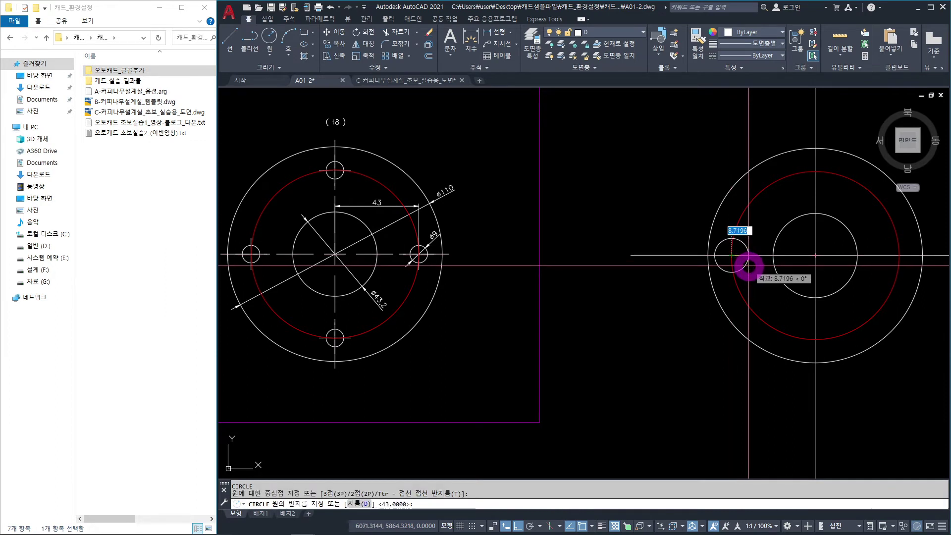
type("D")
key("Return")
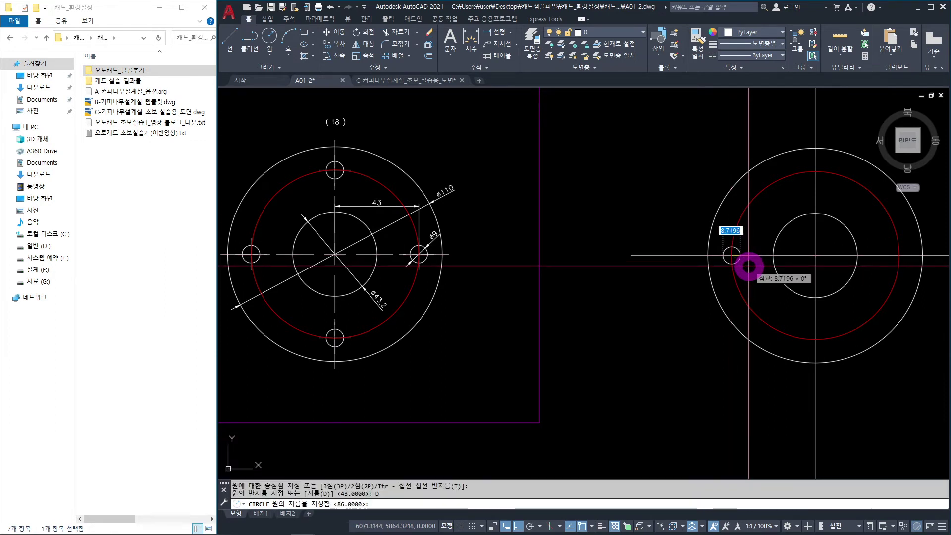
type("9")
key("Return")
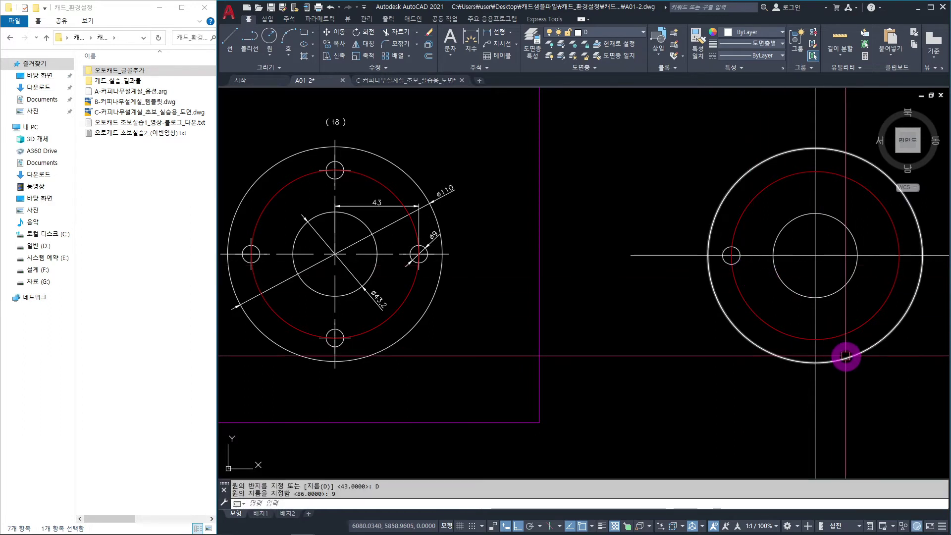
Step: Draw three more bolt hole circles of radius 4.5 at the bottom, right and top quadrants of the red circle
key("space")
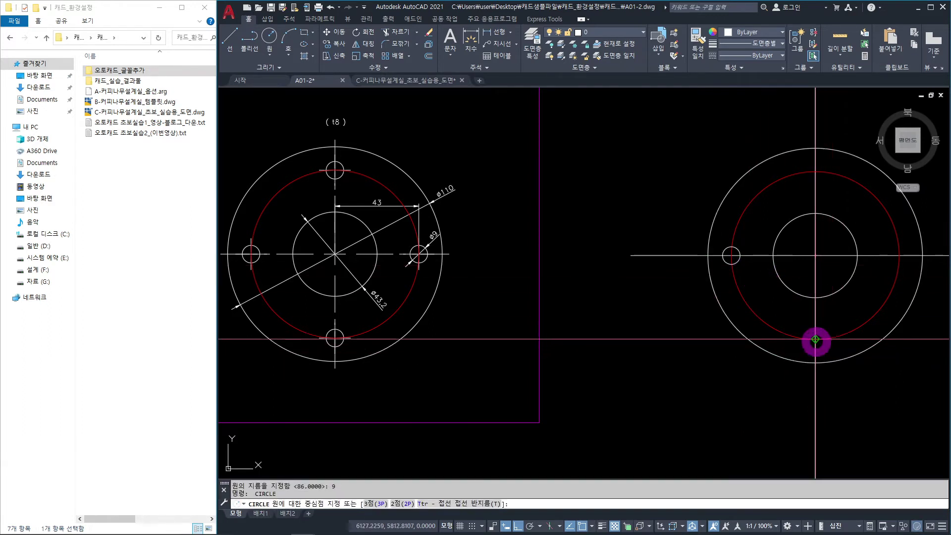
left_click(816, 340)
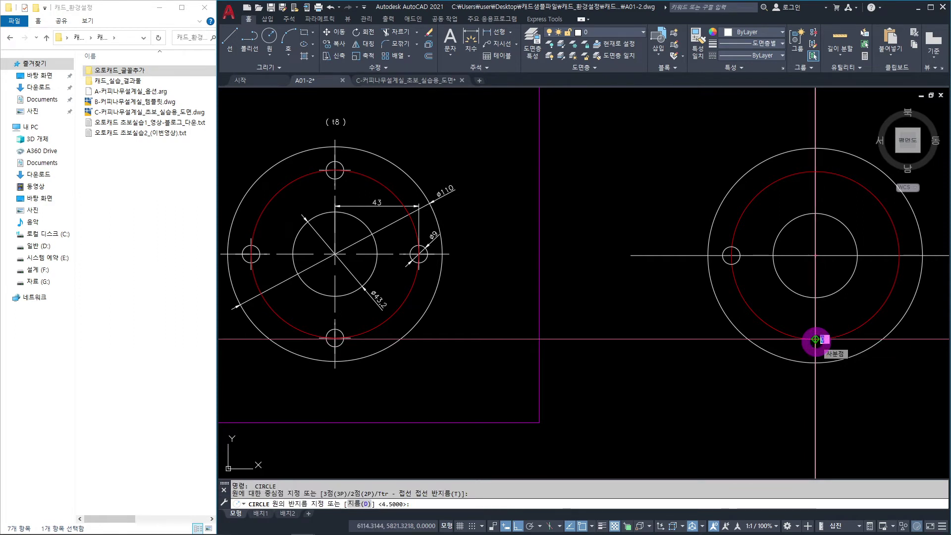
key("space")
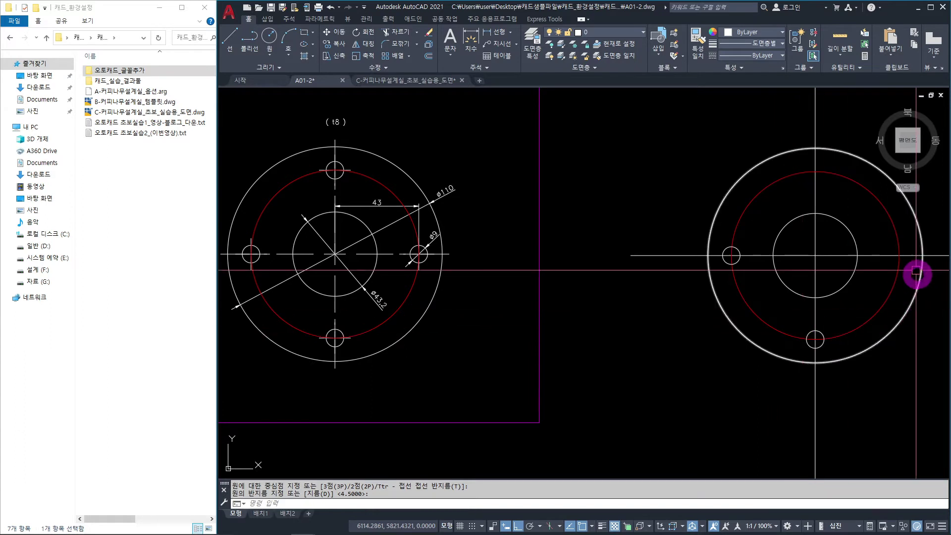
key("space")
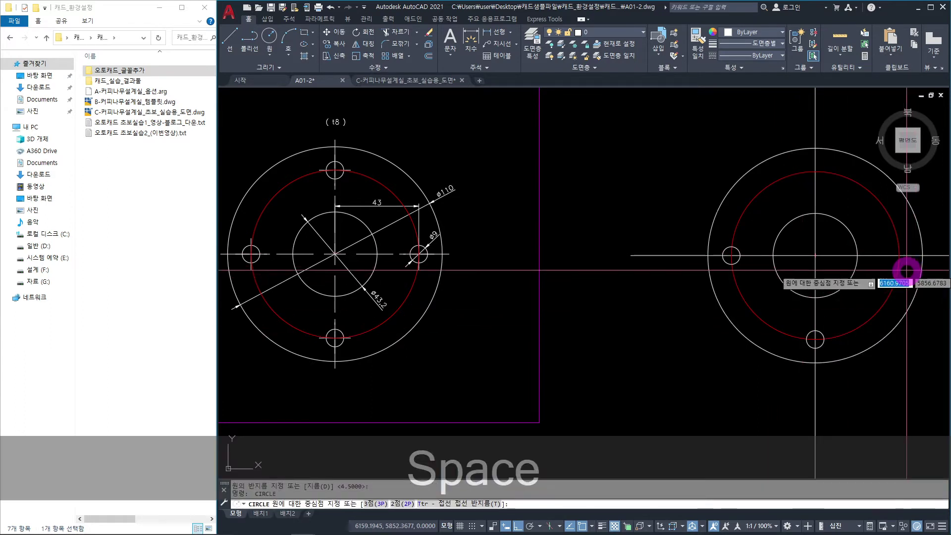
left_click(900, 255)
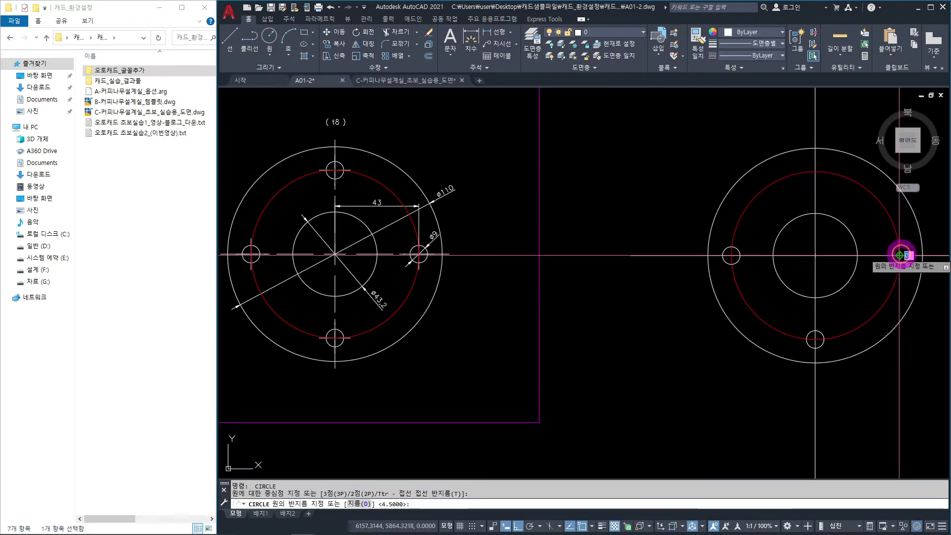
key("space")
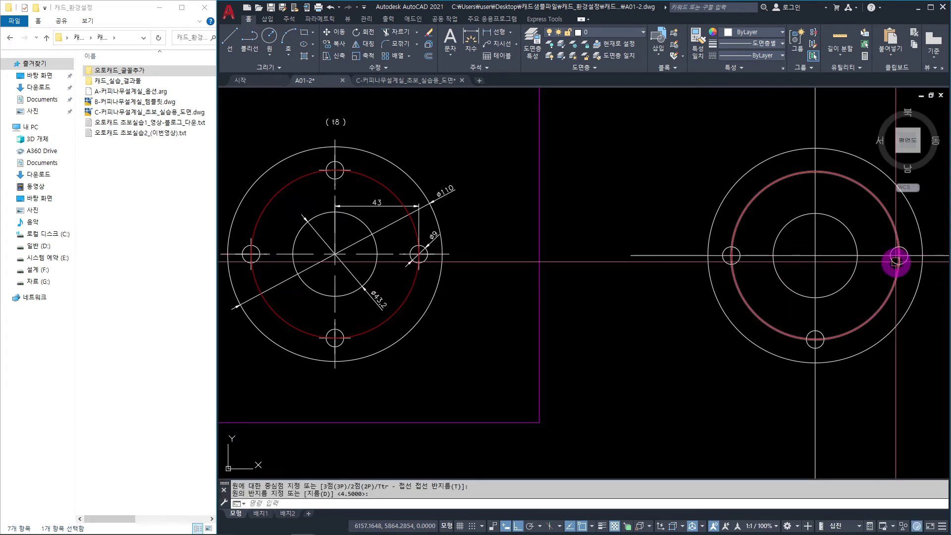
key("space")
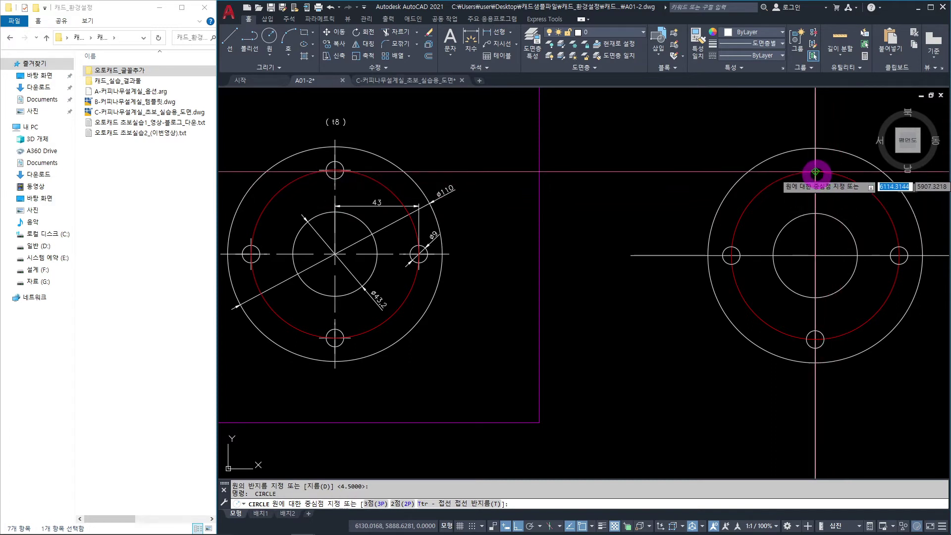
left_click(815, 172)
key("space")
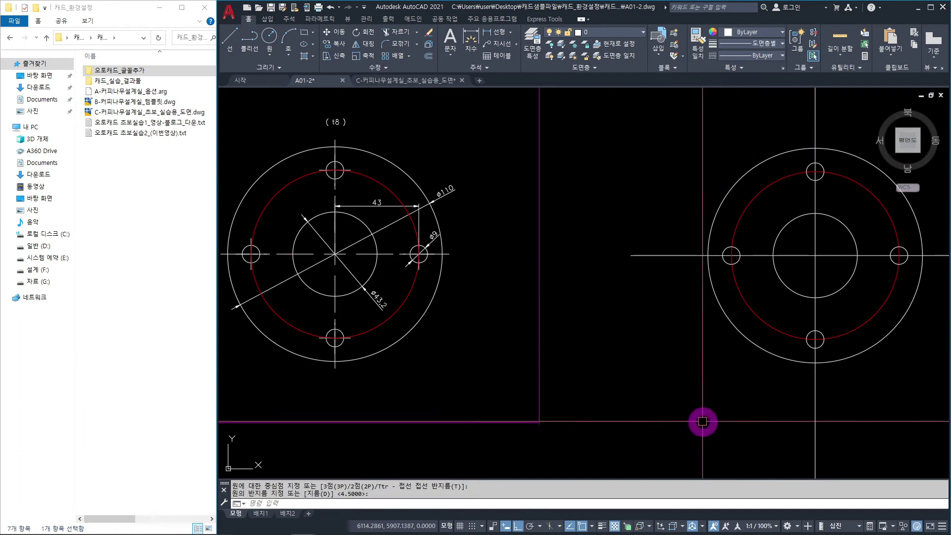
Step: Add diameter dimensions to the left and bottom bolt holes of the redrawn flange, placing their texts outside the flange
left_click(511, 32)
left_click(508, 150)
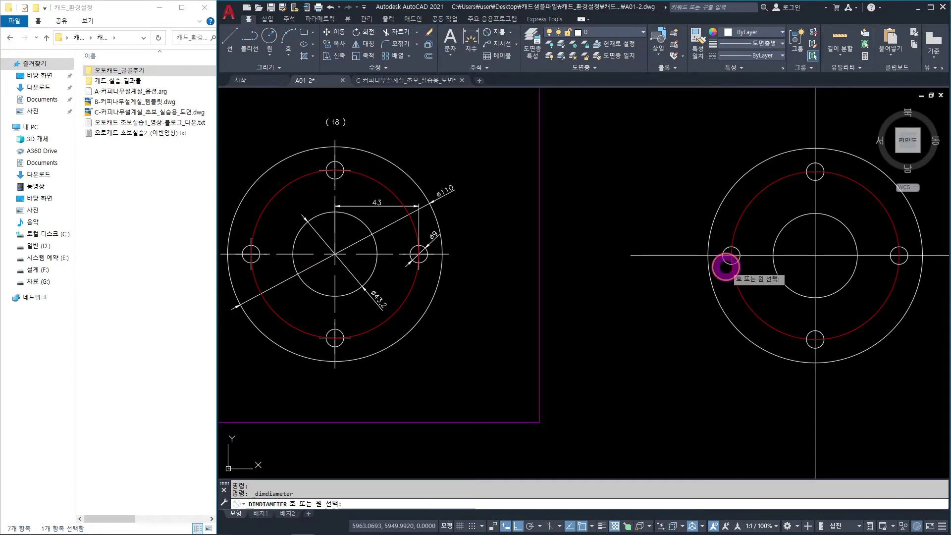
left_click(727, 267)
left_click(686, 296)
key("space")
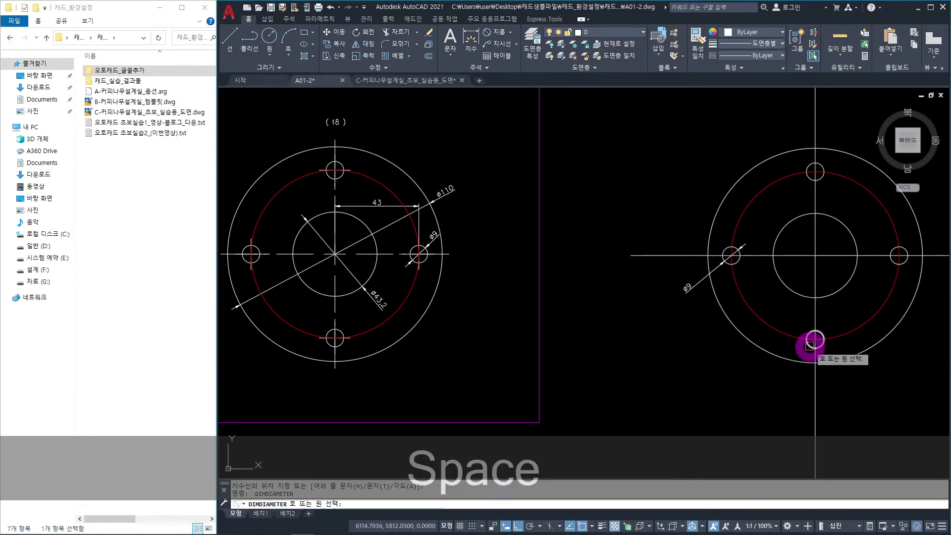
left_click(810, 346)
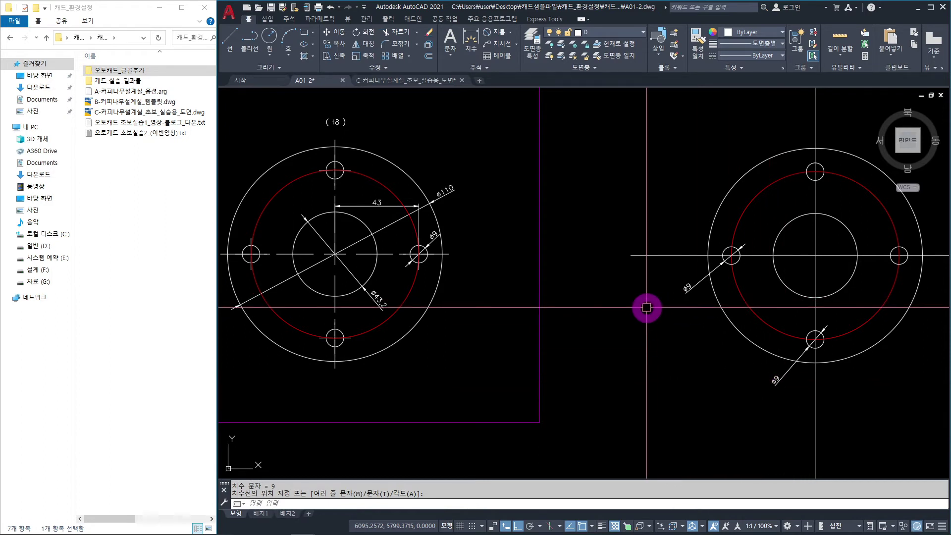
Step: Delete the two bolt hole diameter dimensions from the redrawn flange
left_click(688, 290)
left_click(781, 382)
key("Delete")
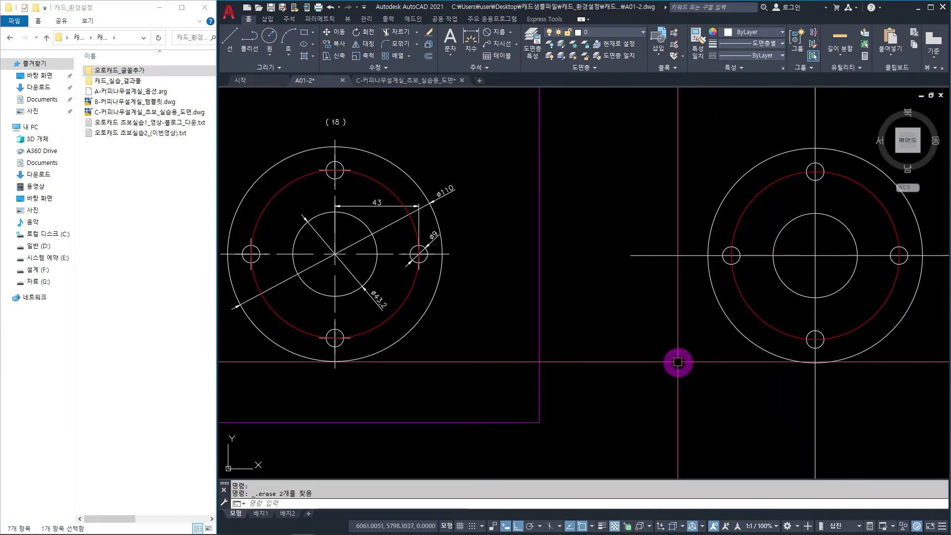
Step: Delete the crossing centre lines and the red bolt circle from the redrawn flange
middle_click_drag(678, 362, 680, 354)
scroll(679, 355, "down", 5)
mouse_move(681, 357)
middle_mouse_down()
mouse_move(463, 270)
mouse_move(552, 297)
middle_mouse_up()
scroll(425, 260, "up", 5)
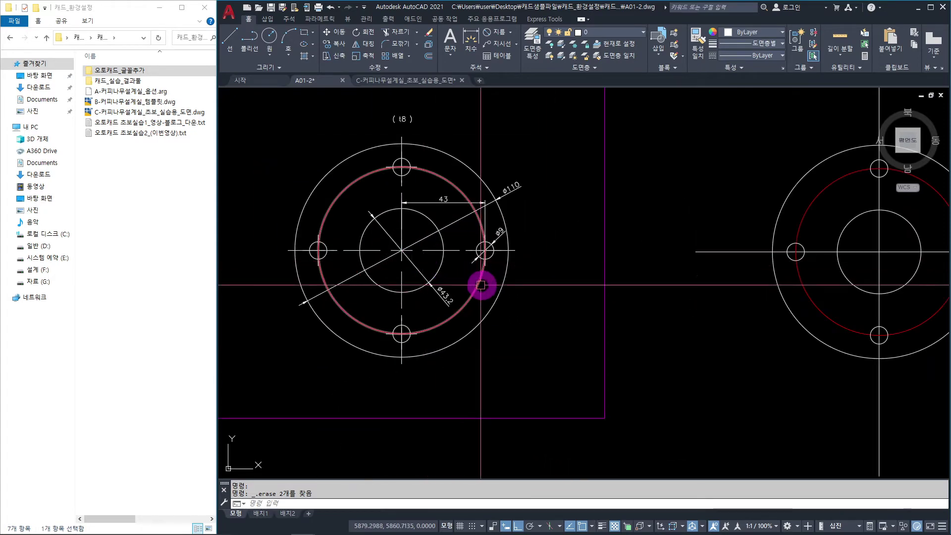
middle_click_drag(840, 291, 602, 293)
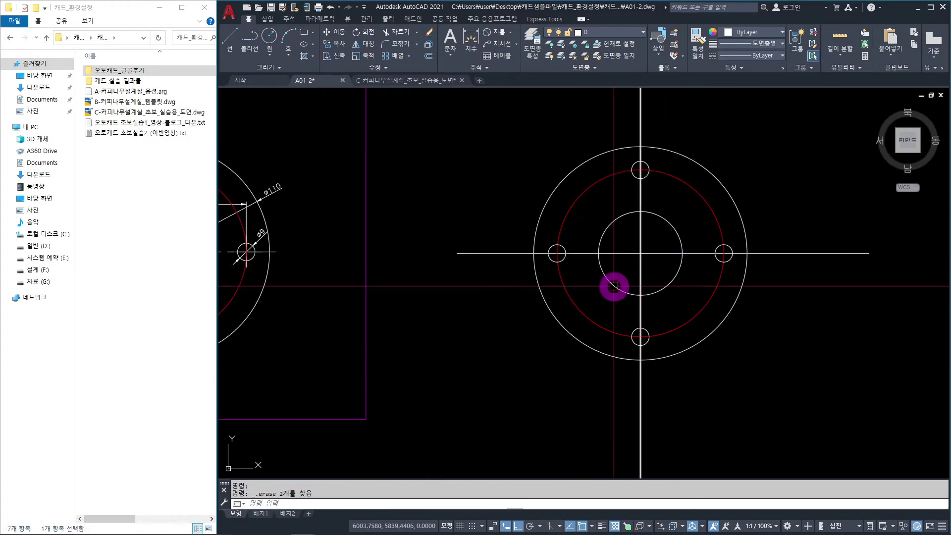
scroll(646, 265, "up", 4)
left_click(658, 215)
left_click(599, 268)
middle_click_drag(684, 257, 598, 302)
left_click(768, 191)
left_click(722, 216)
key("Delete")
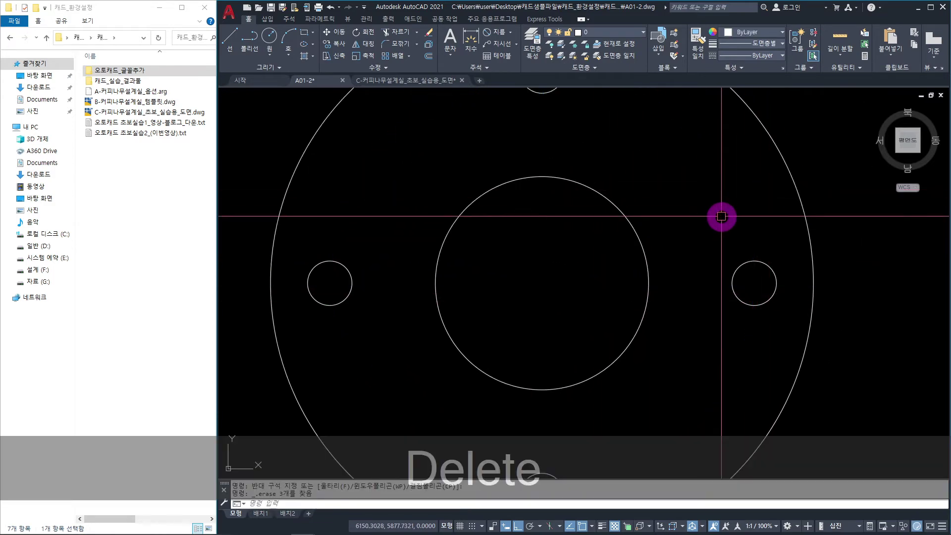
scroll(693, 262, "down", 4)
middle_click_drag(598, 349, 613, 278)
scroll(613, 278, "down", 2)
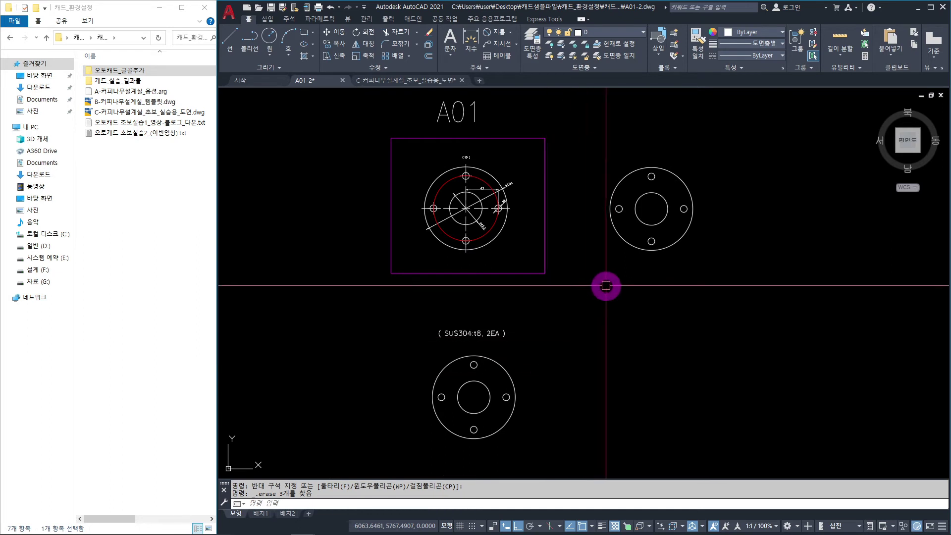
Step: Add centre marks to the four bolt holes of the redrawn flange beside the frame
scroll(456, 346, "up", 2)
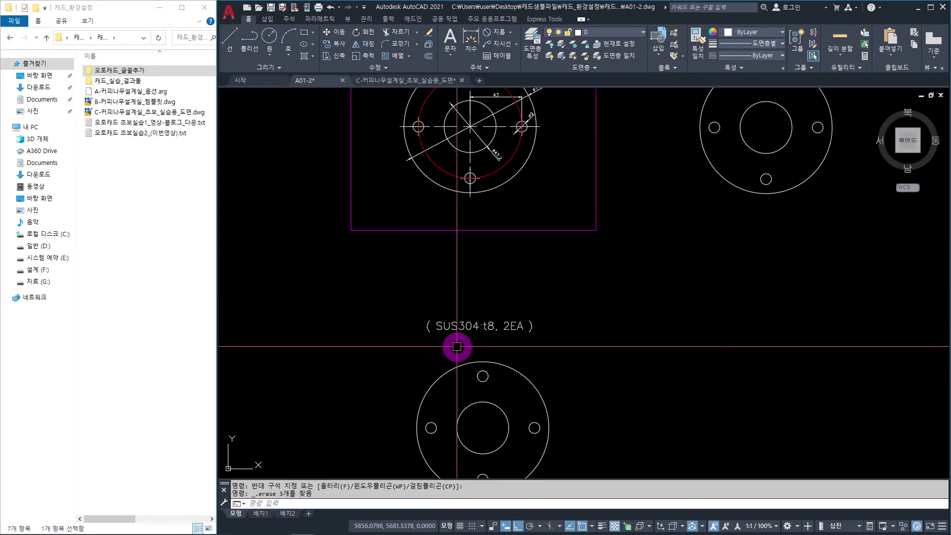
scroll(456, 347, "up", 1)
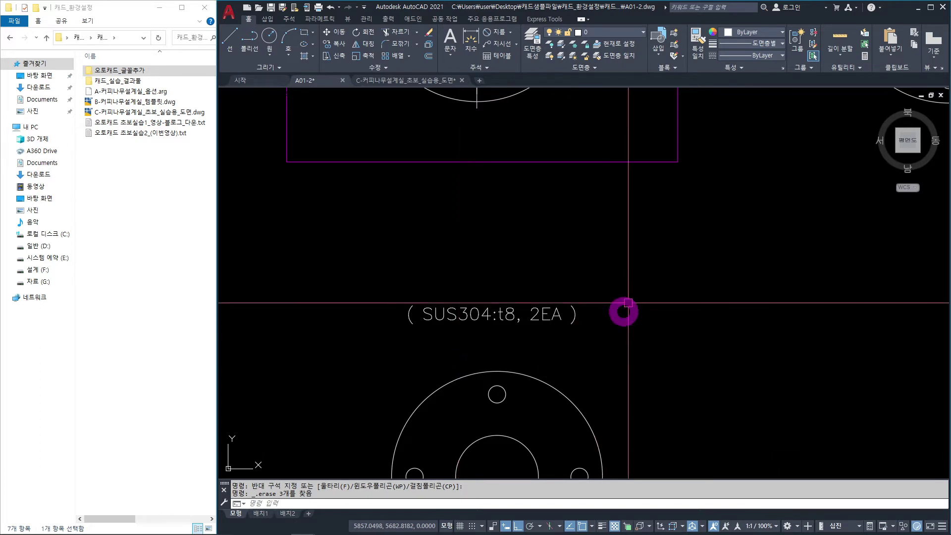
scroll(637, 283, "down", 3)
middle_click_drag(700, 282, 516, 346)
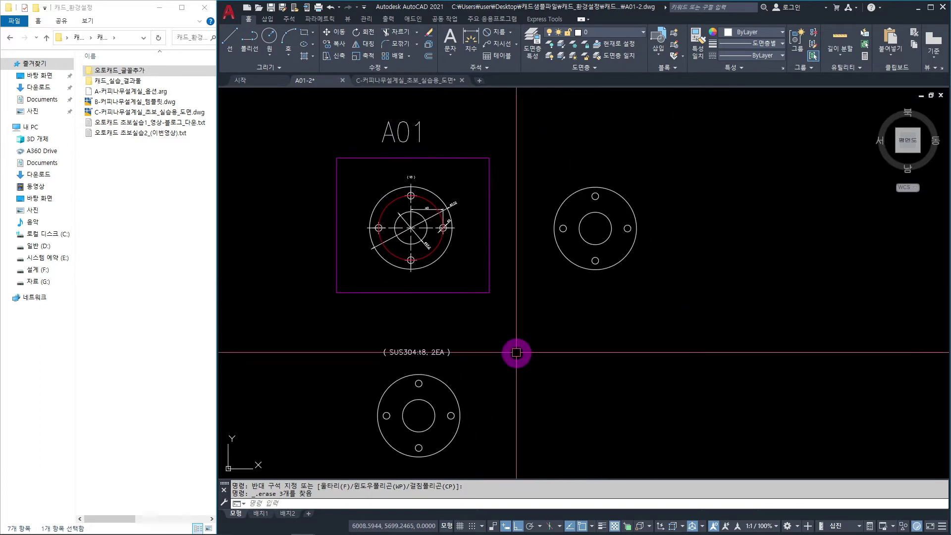
scroll(393, 219, "up", 4)
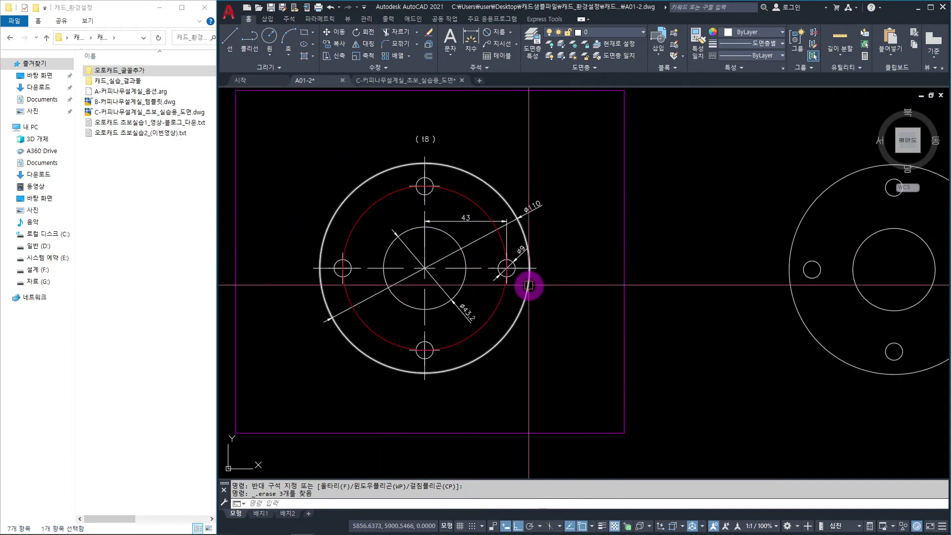
mouse_move(626, 278)
middle_mouse_down()
mouse_move(541, 283)
mouse_move(566, 265)
middle_mouse_up()
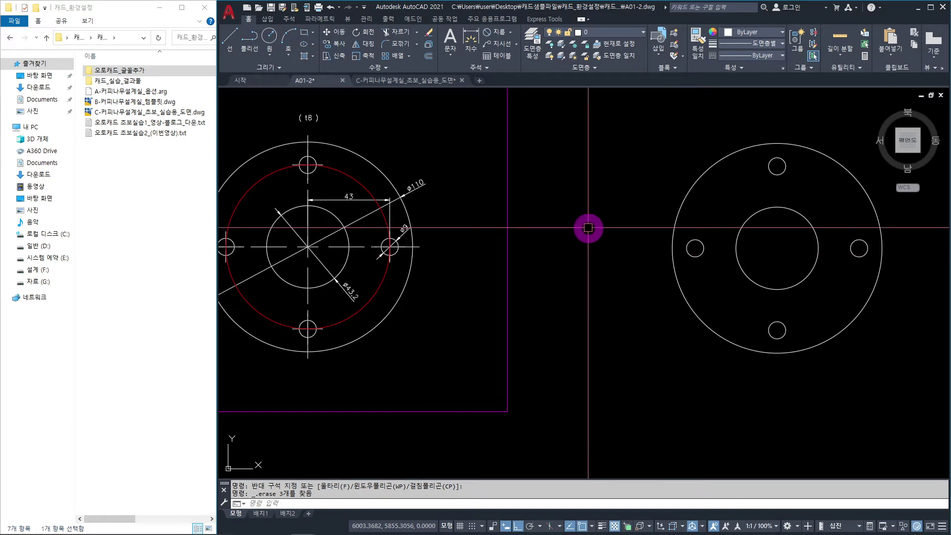
left_click(290, 22)
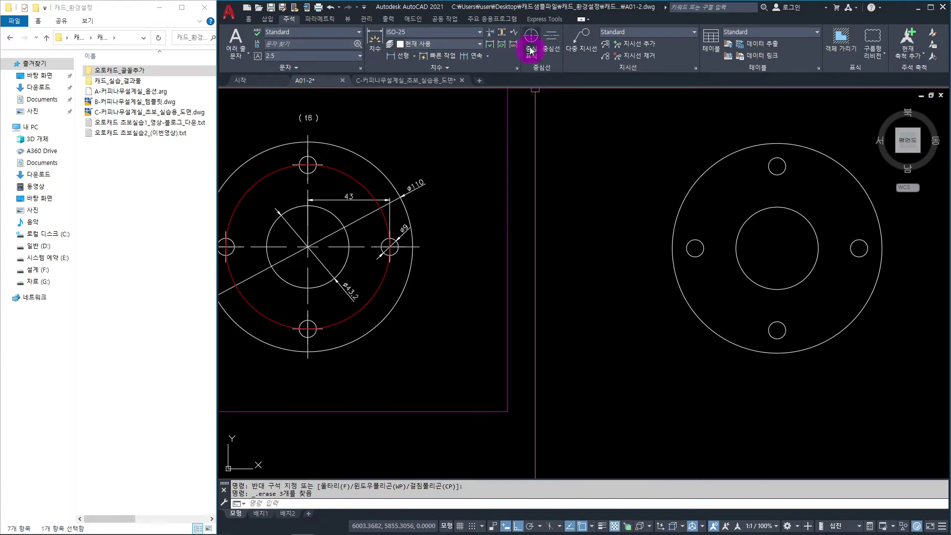
left_click(531, 38)
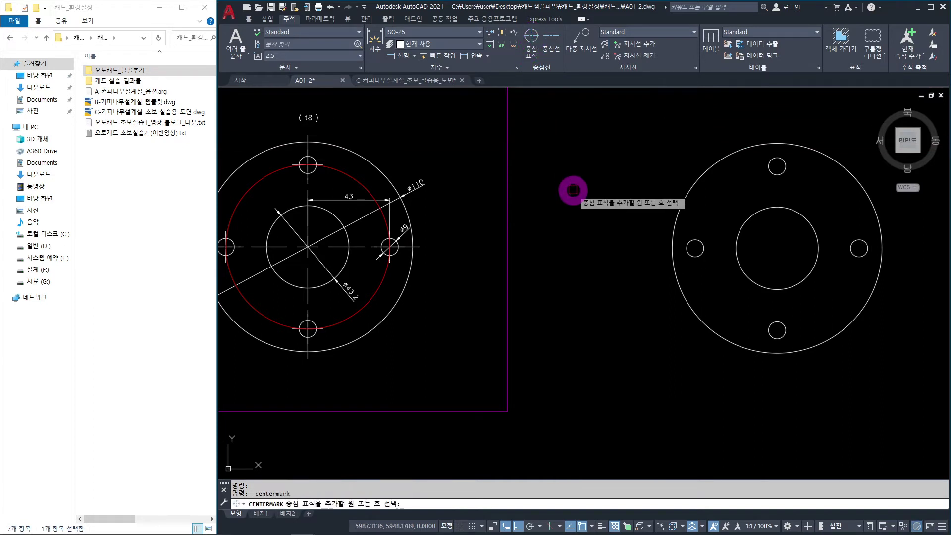
middle_click_drag(588, 203, 468, 188)
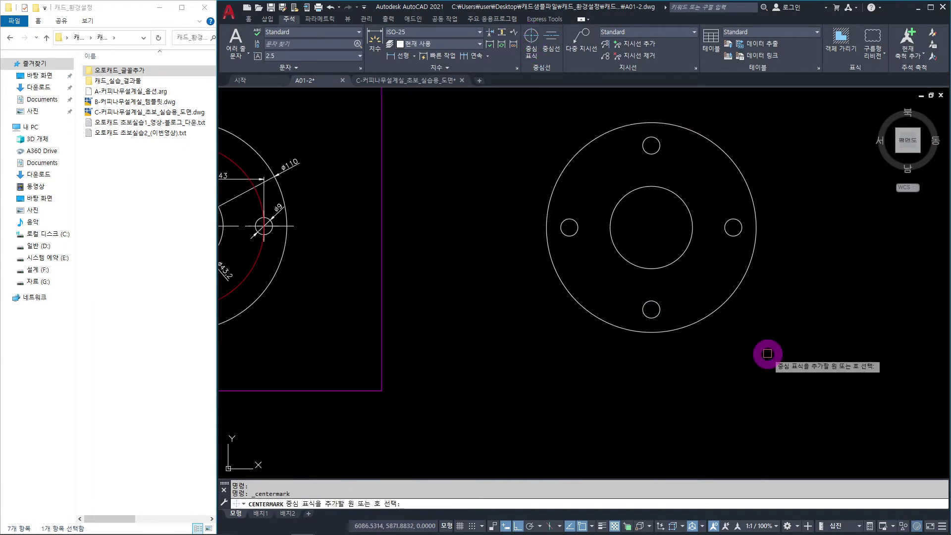
left_click(655, 152)
left_click(569, 227)
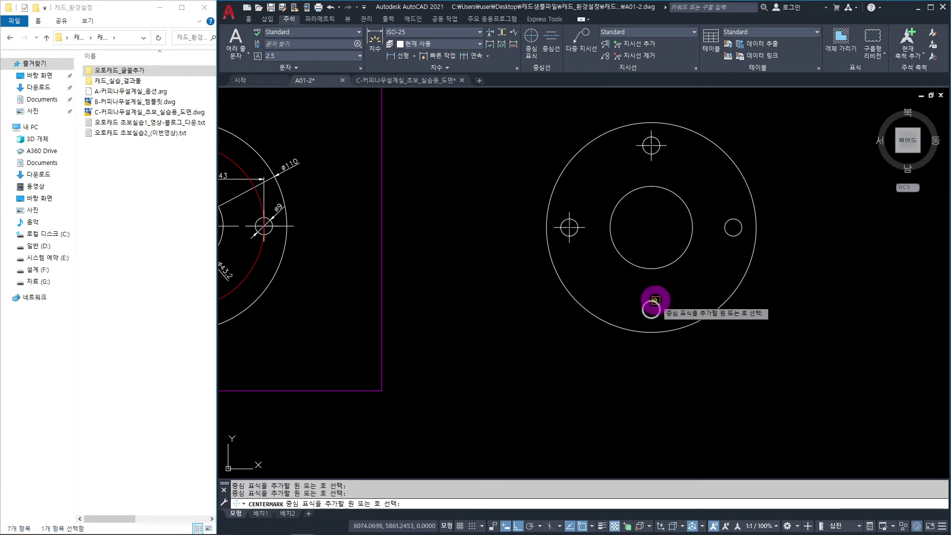
left_click(658, 305)
left_click(733, 227)
Step: Add centre marks to the redrawn flange's central hole and outer circle, and end the command
left_click(686, 251)
left_click(746, 179)
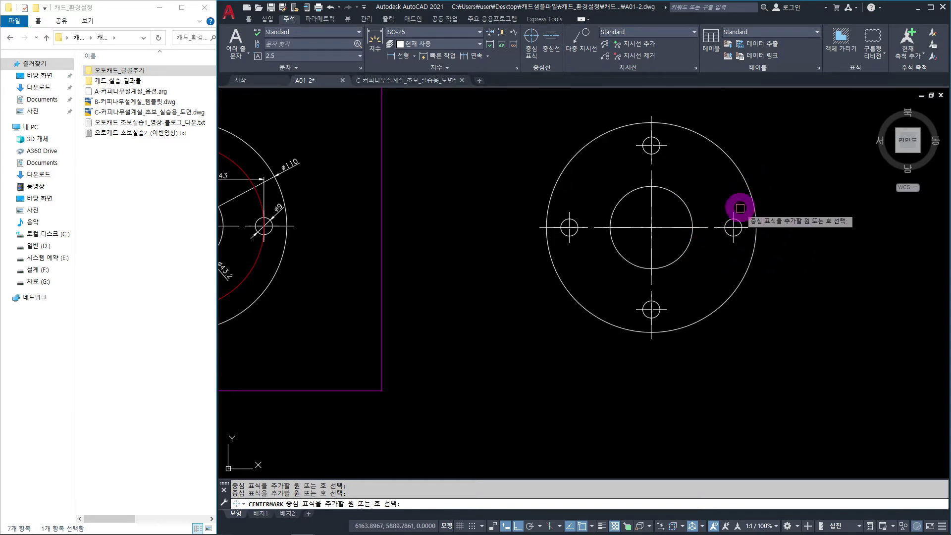
scroll(570, 312, "down", 2)
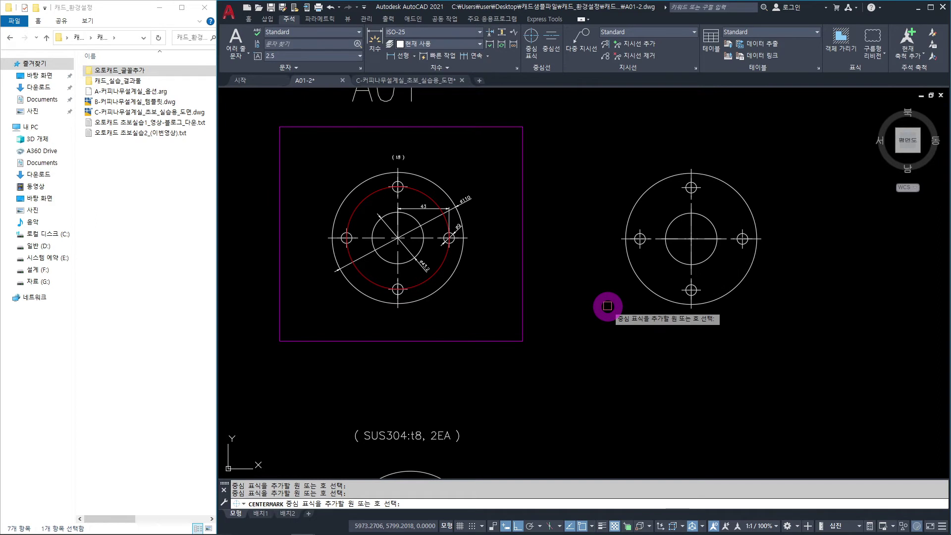
key("Escape")
Step: Examine the framed flange's dimensions and (t8) note against the lower flange with its SUS304:t8, 2EA note and the redrawn flange
mouse_move(608, 306)
middle_mouse_down()
mouse_move(590, 325)
mouse_move(565, 325)
mouse_move(602, 238)
middle_mouse_up()
scroll(444, 309, "up", 5)
scroll(552, 283, "down", 5)
scroll(605, 265, "down", 2)
middle_click_drag(665, 250, 501, 276)
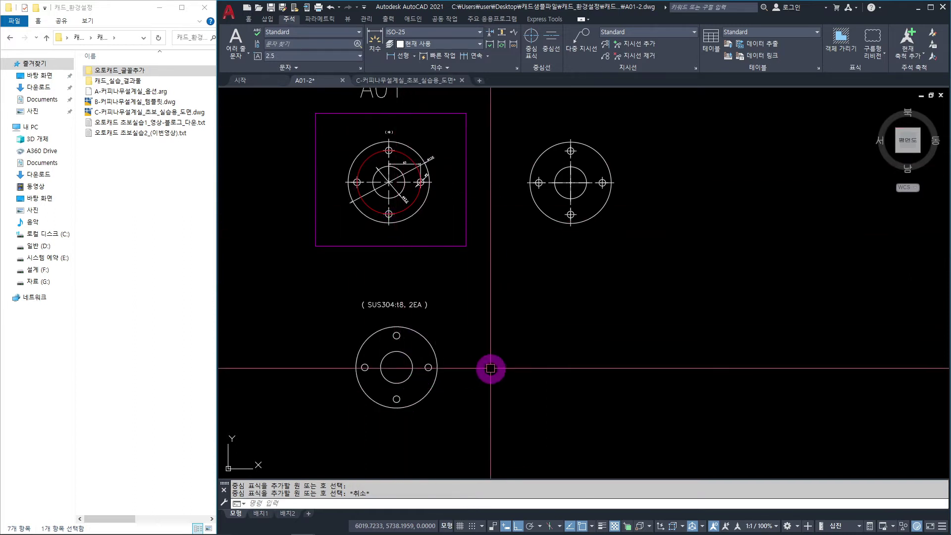
scroll(389, 314, "up", 4)
middle_click_drag(445, 327, 478, 222)
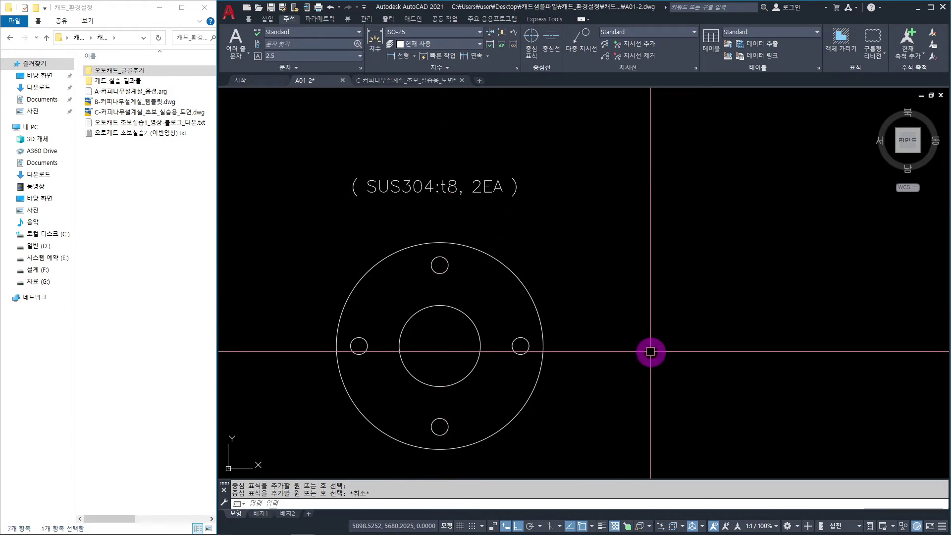
scroll(514, 233, "down", 4)
middle_click_drag(514, 233, 518, 335)
scroll(469, 240, "up", 4)
middle_click_drag(496, 265, 507, 291)
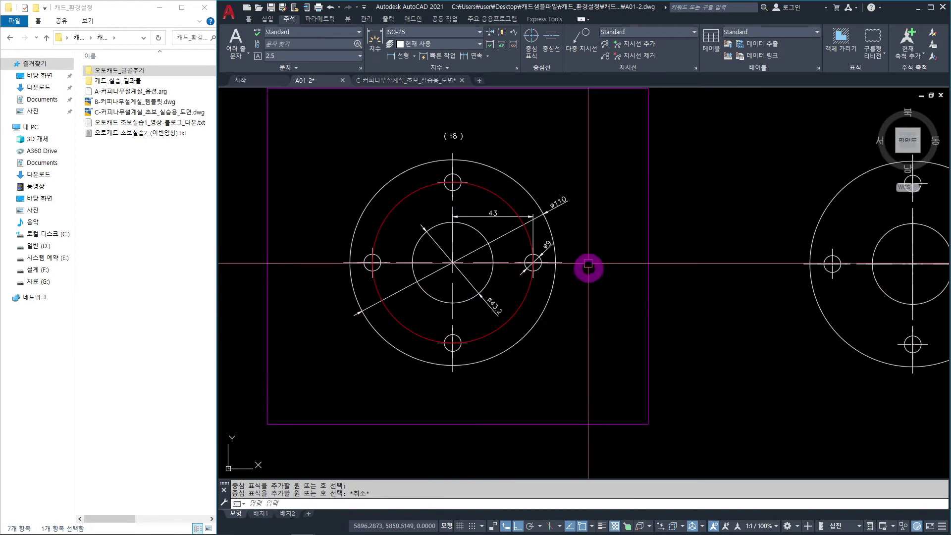
scroll(551, 334, "down", 4)
mouse_move(564, 459)
middle_mouse_down()
mouse_move(563, 213)
mouse_move(517, 270)
middle_mouse_up()
scroll(485, 295, "up", 4)
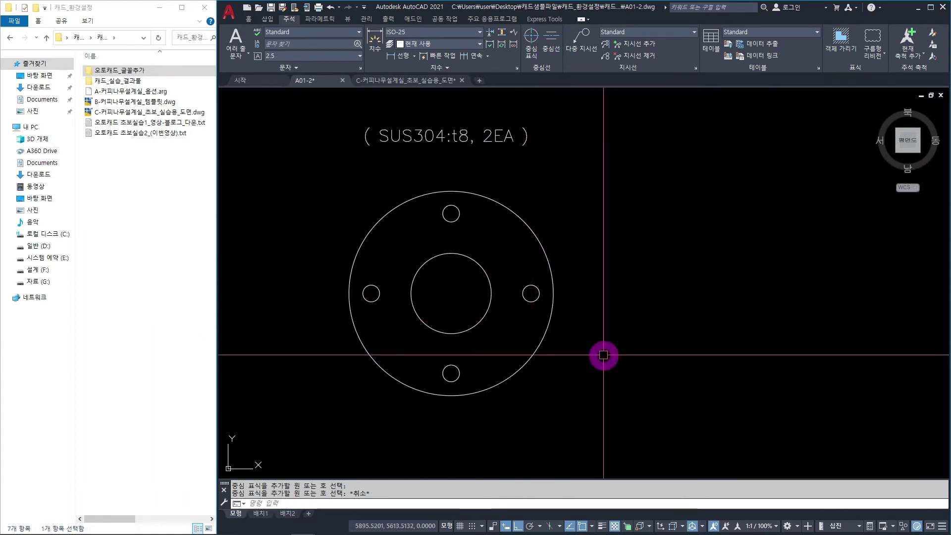
scroll(604, 355, "down", 4)
middle_click_drag(606, 314, 570, 361)
scroll(523, 176, "up", 4)
scroll(592, 228, "up", 4)
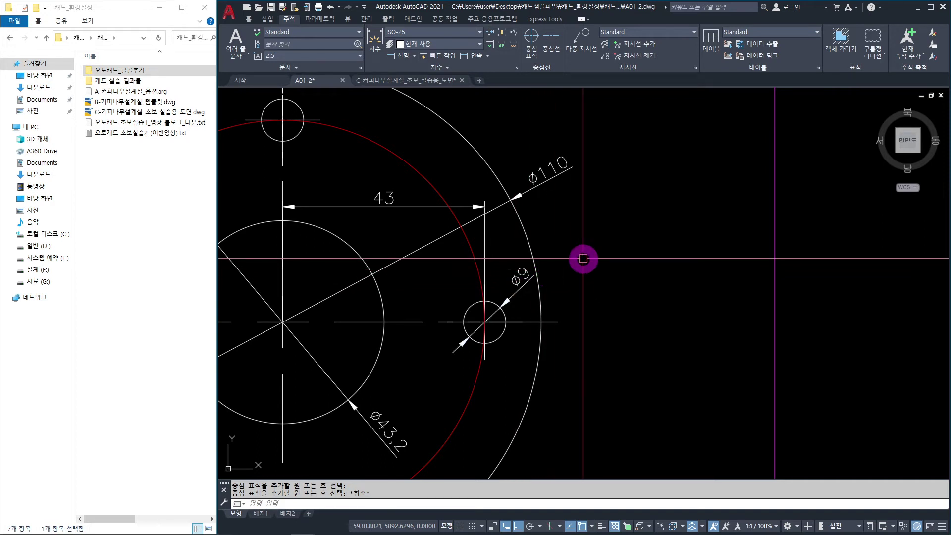
scroll(582, 258, "down", 4)
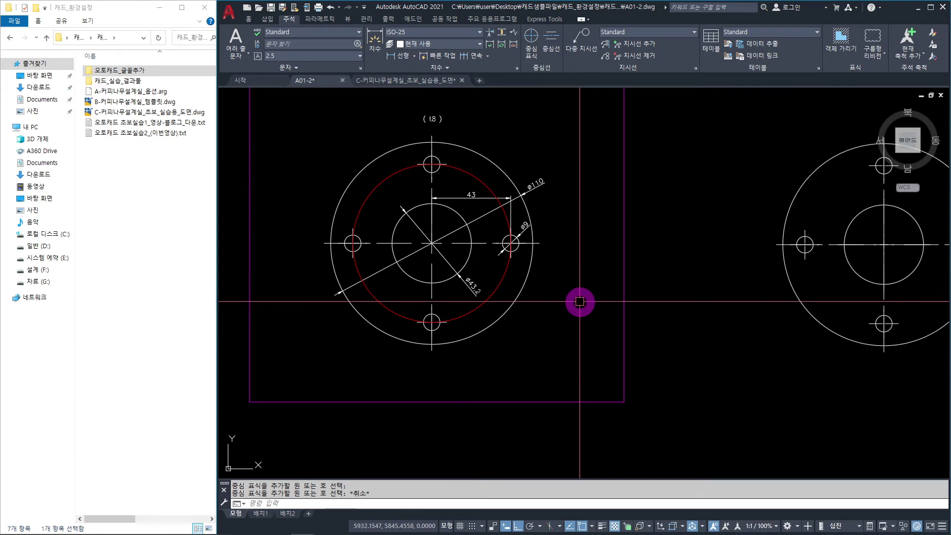
scroll(456, 208, "up", 2)
scroll(512, 305, "down", 2)
mouse_move(512, 305)
middle_mouse_down()
mouse_move(448, 331)
mouse_move(255, 340)
mouse_move(439, 286)
middle_mouse_up()
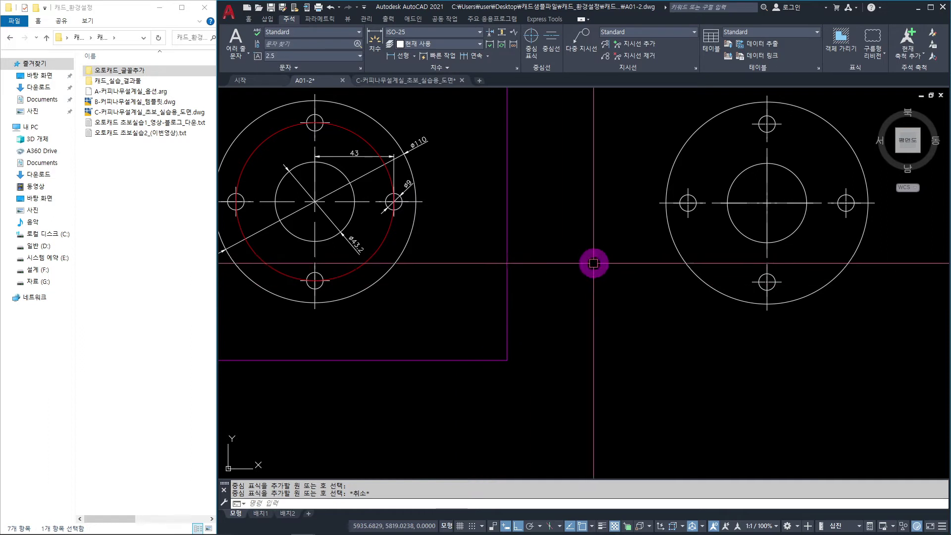
Step: Draw a horizontal line about 195 units long to the right from the top quadrant of the redrawn flange's outer circle
middle_click_drag(593, 259, 396, 262)
scroll(407, 296, "down", 2)
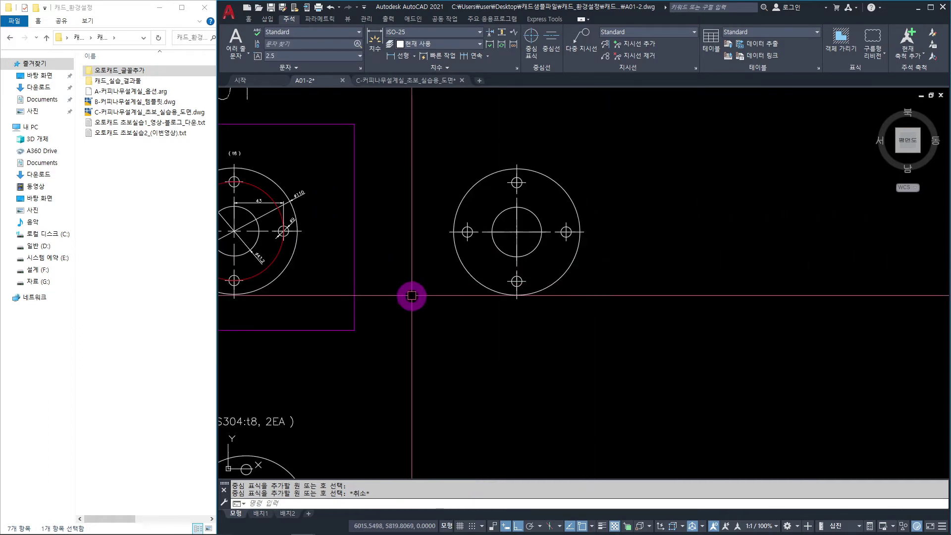
type("L")
key("space")
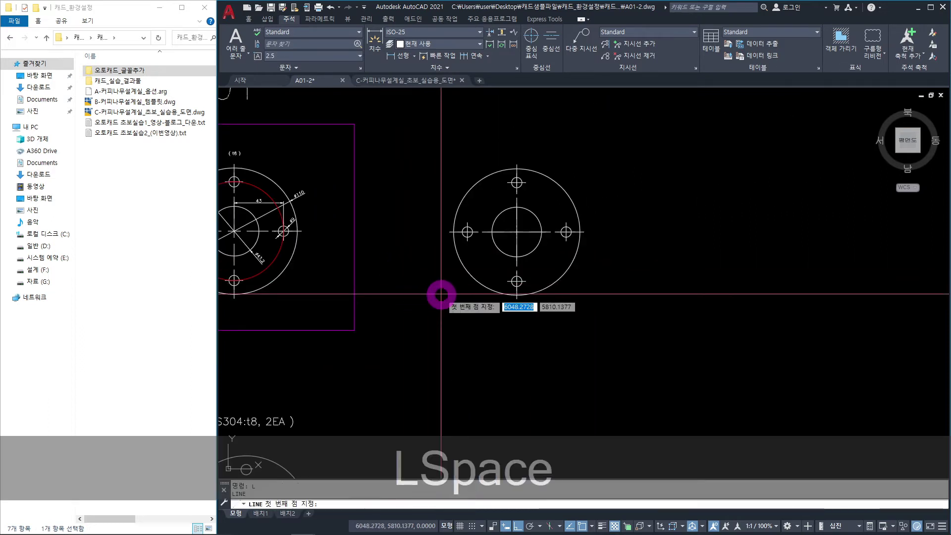
scroll(524, 175, "up", 5)
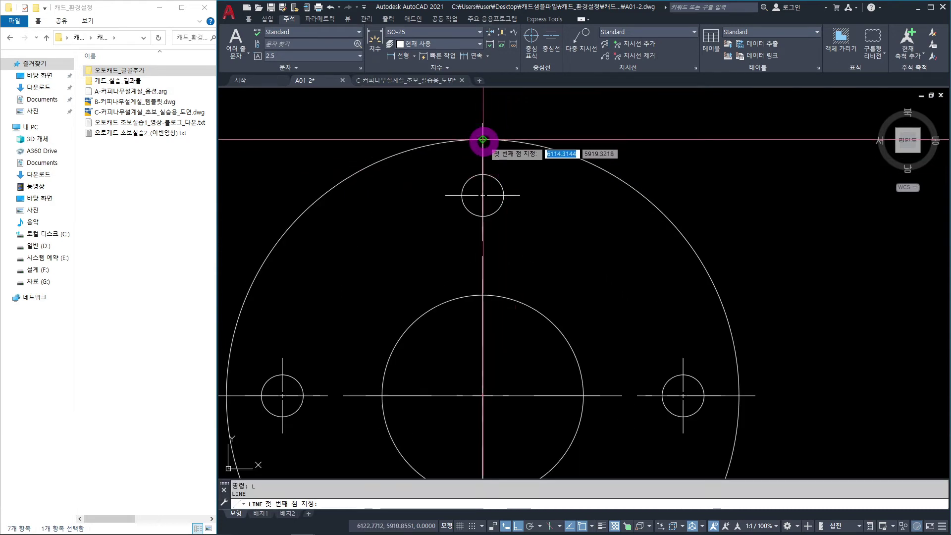
left_click(483, 140)
scroll(548, 184, "down", 3)
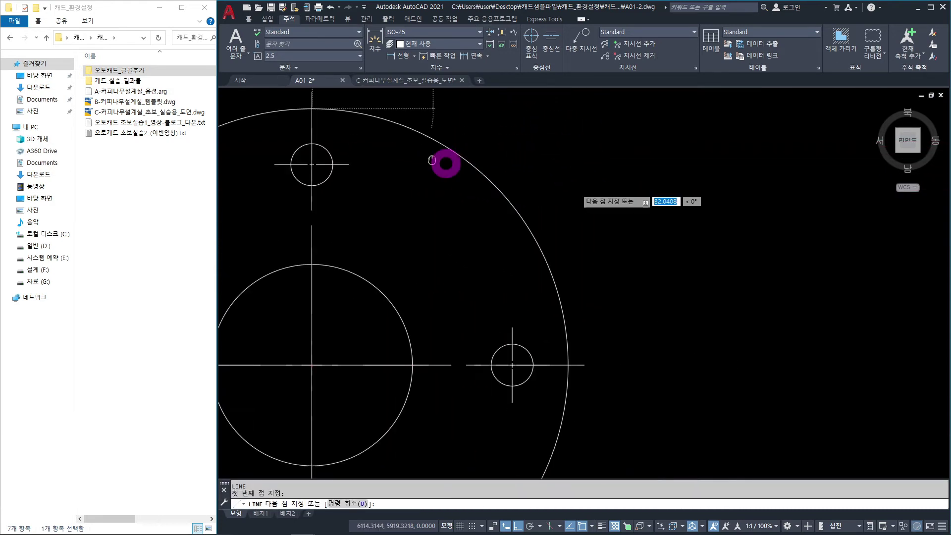
key("F8")
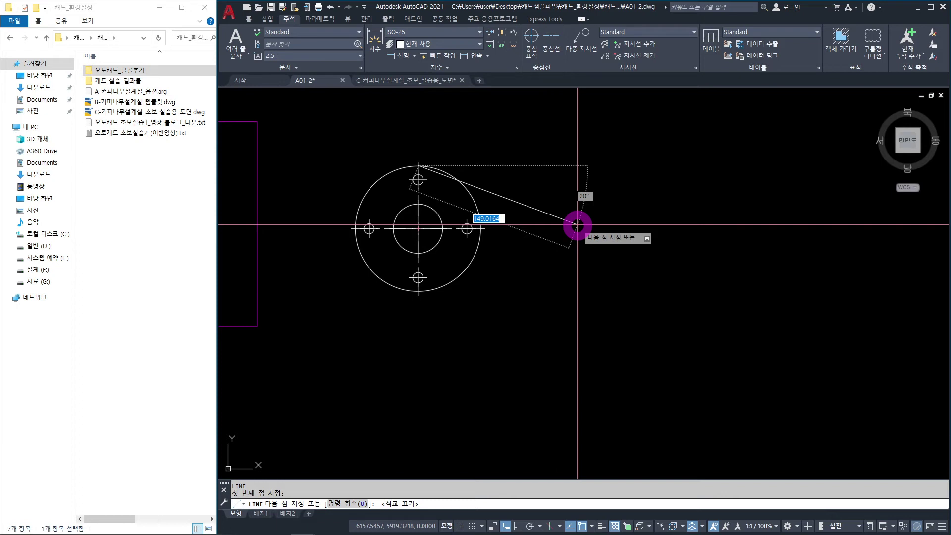
key("F8")
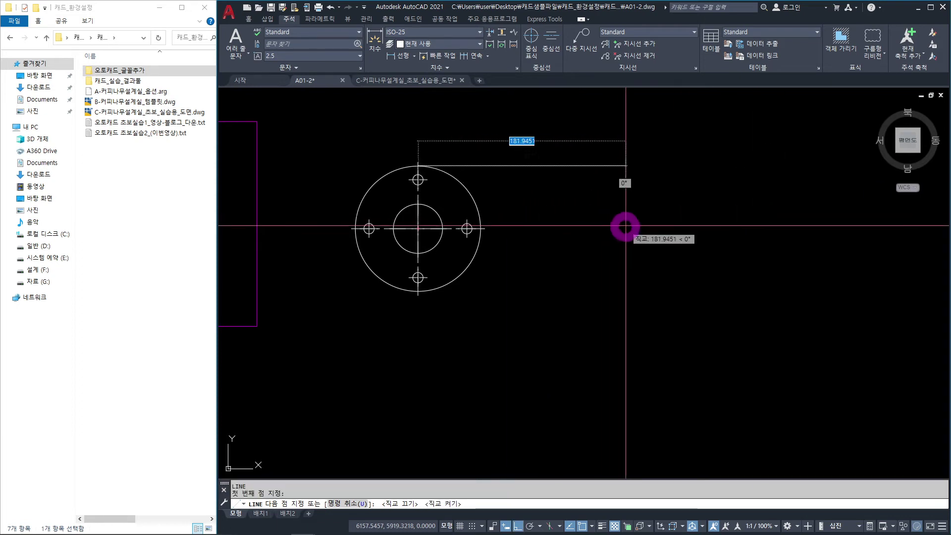
left_click(641, 223)
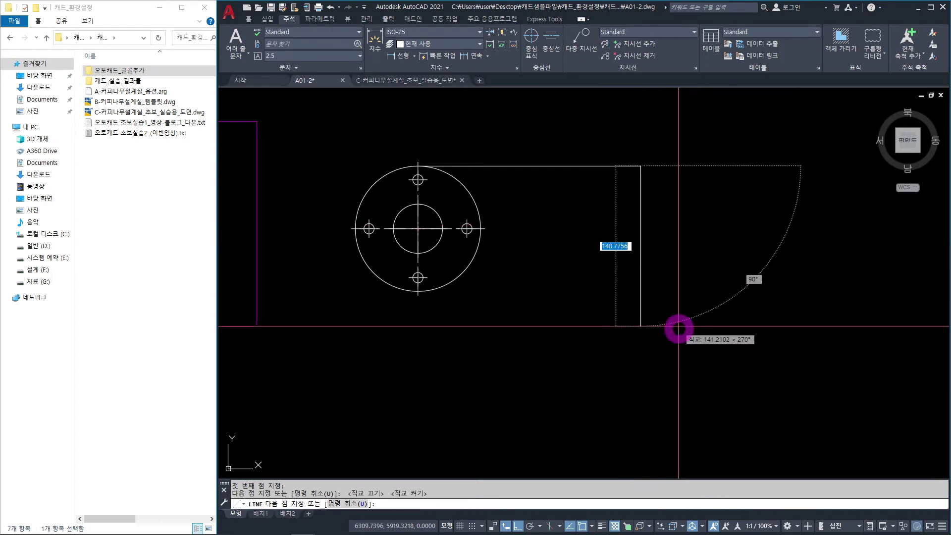
key("Escape")
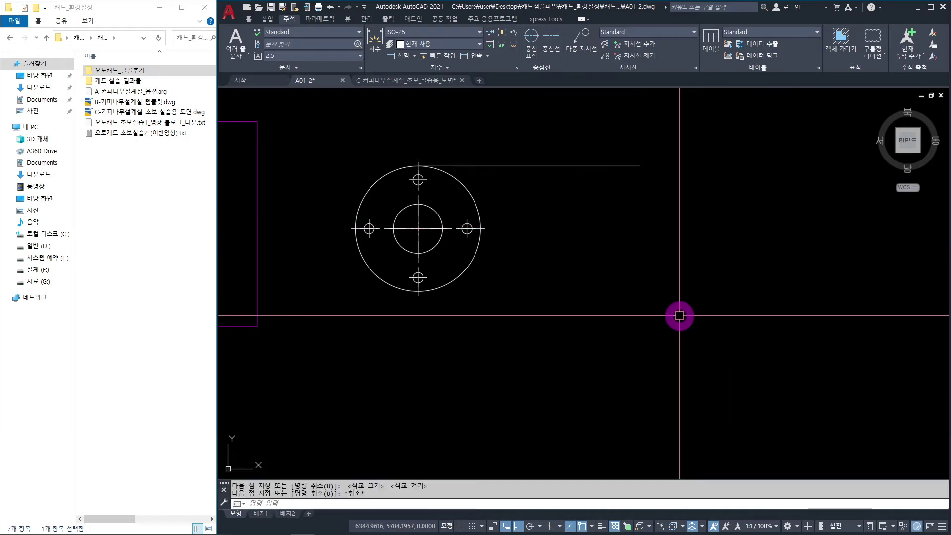
Step: Draw a horizontal line about 193 units long to the right from the bottom quadrant of the redrawn flange's outer circle
key("space")
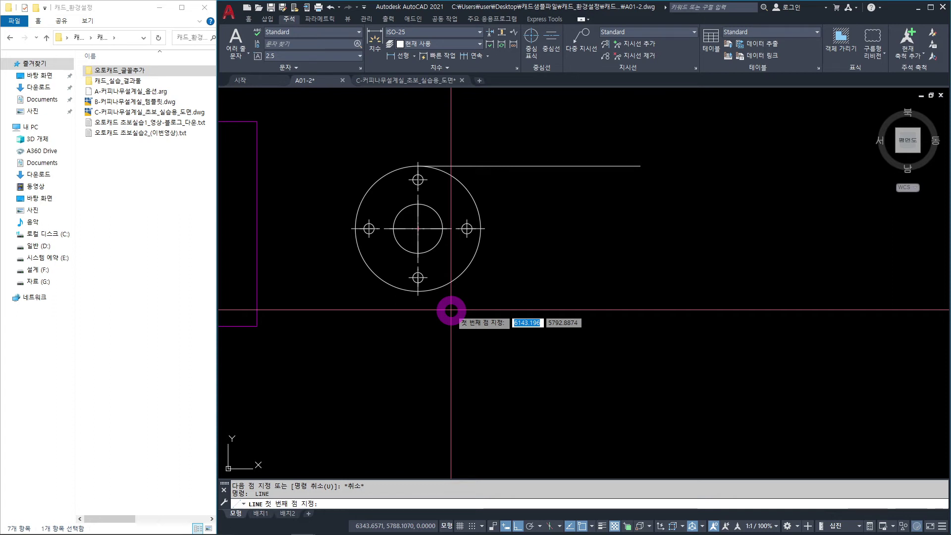
scroll(450, 311, "up", 4)
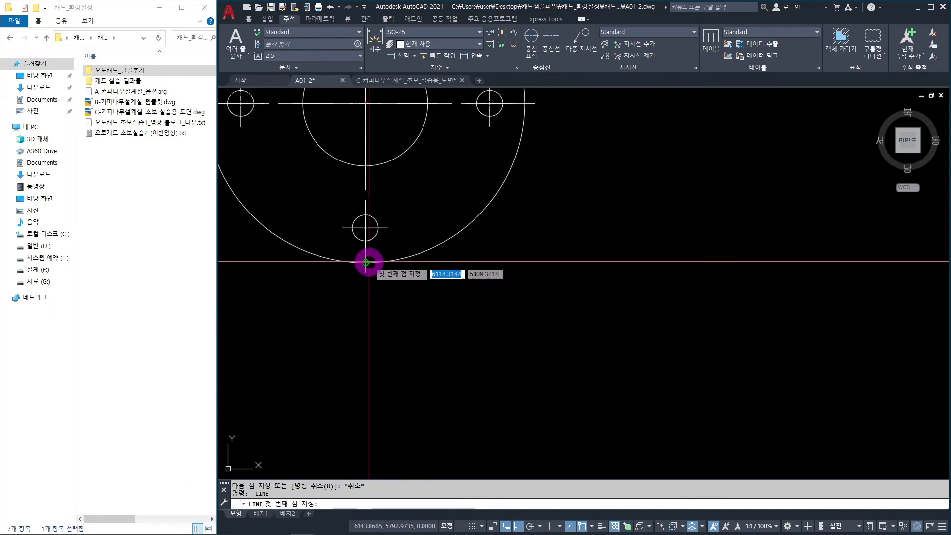
left_click(369, 261)
scroll(558, 344, "down", 3)
scroll(431, 329, "up", 3)
scroll(476, 361, "down", 3)
scroll(419, 361, "up", 1)
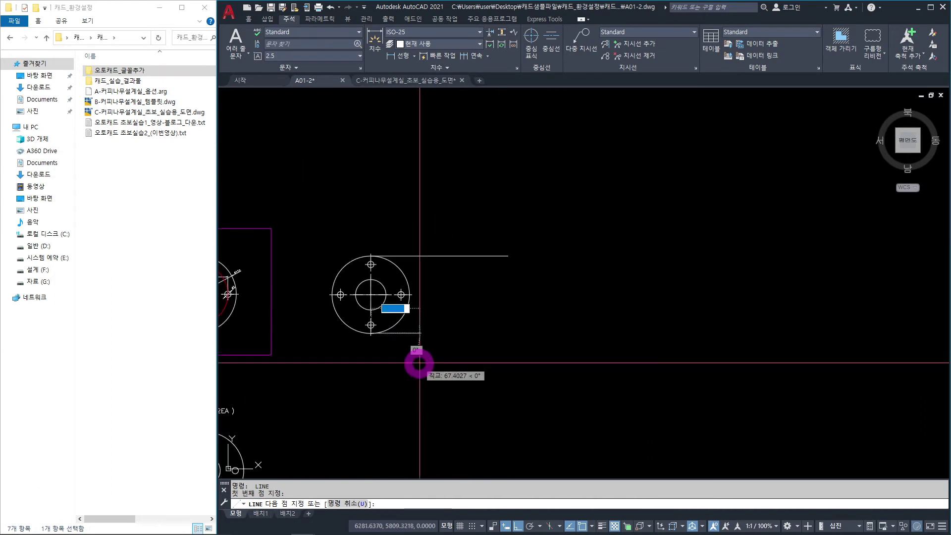
left_click(508, 350)
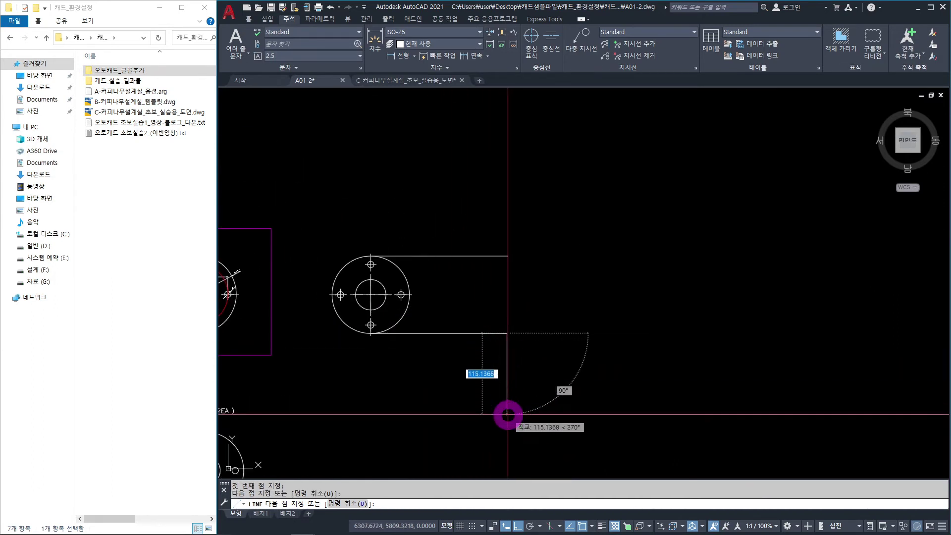
key("Escape")
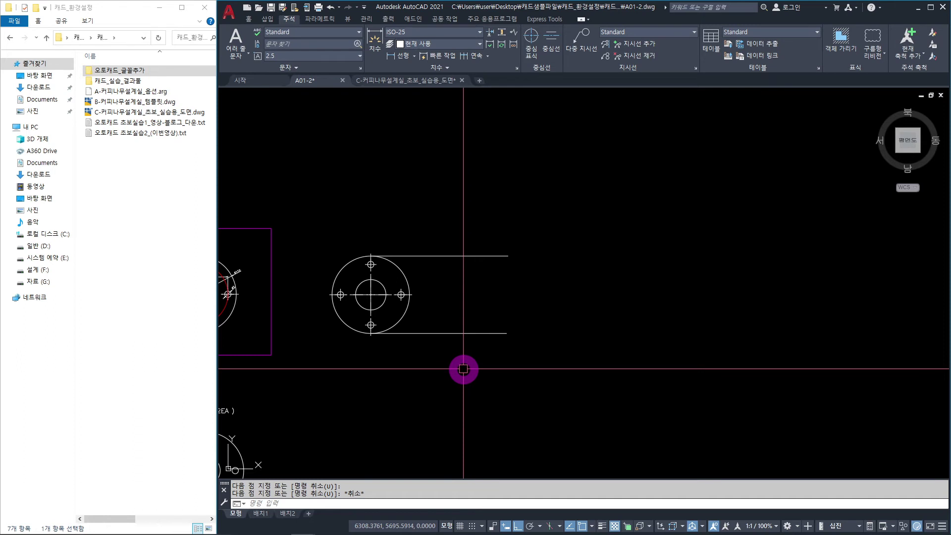
Step: Draw a vertical line crossing both horizontal projection lines to the right of the redrawn flange
key("space")
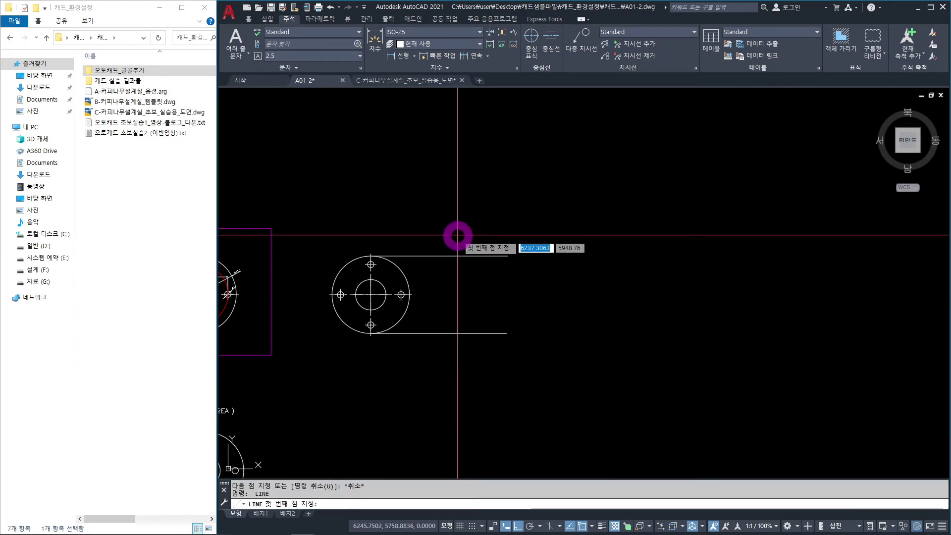
left_click(457, 236)
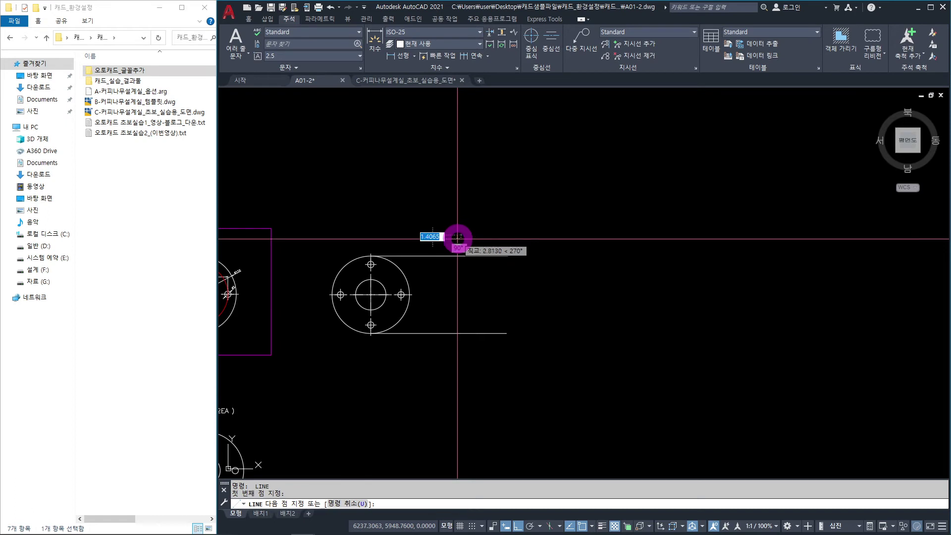
left_click(466, 372)
key("Escape")
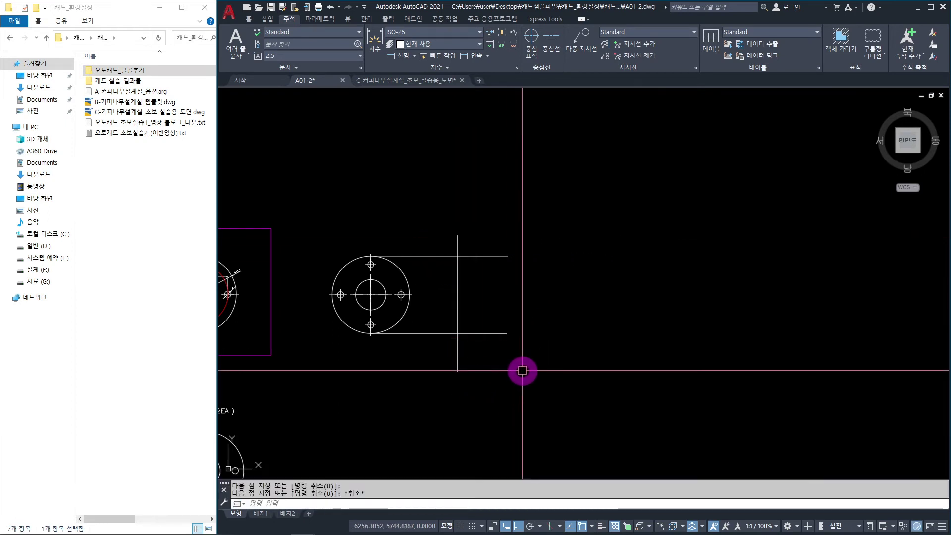
Step: Offset the vertical line crossing the two projection lines 8 units to the right to form the plate thickness
type("O")
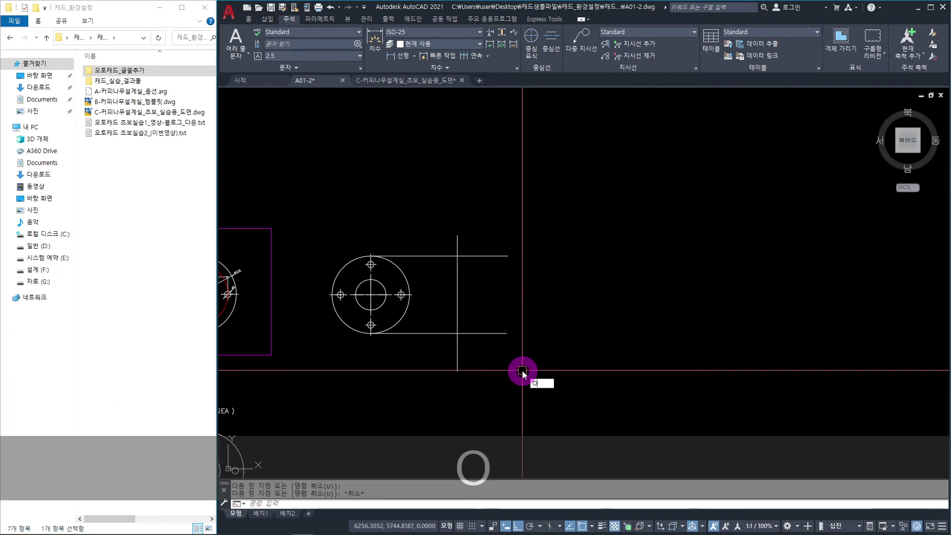
key("Return")
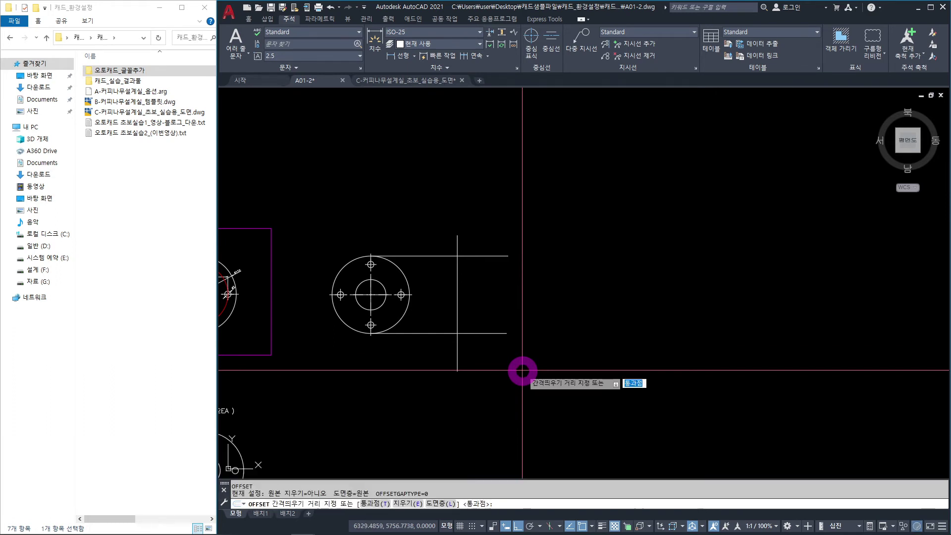
type("8")
key("Return")
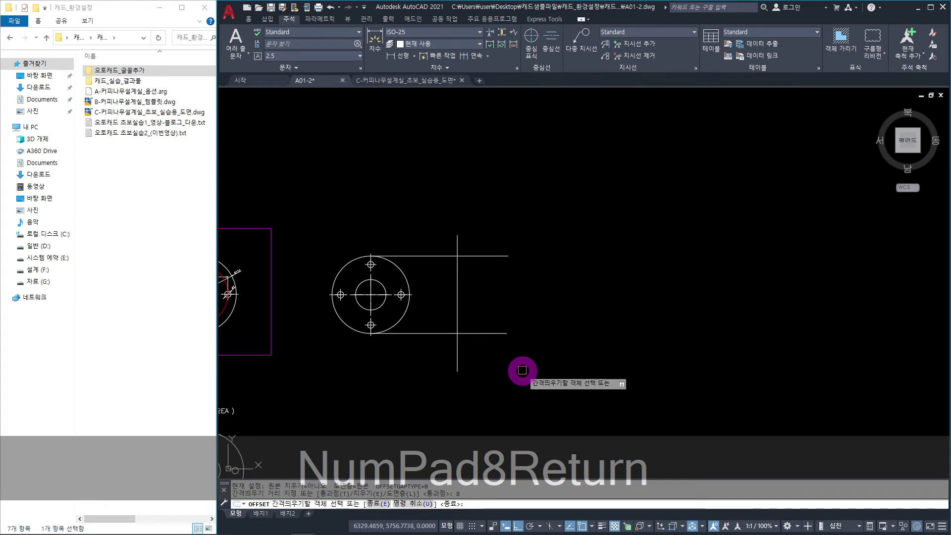
middle_click_drag(402, 398, 599, 322)
scroll(425, 347, "up", 4)
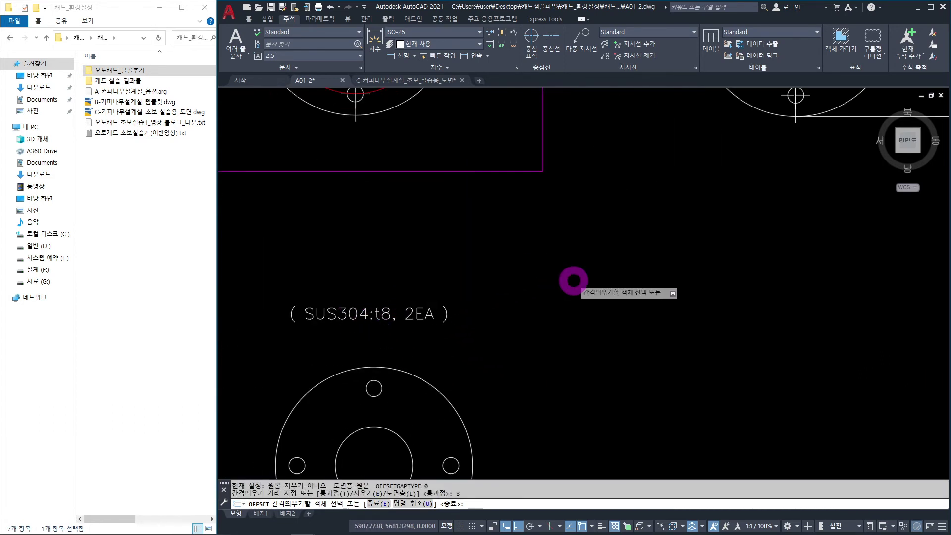
scroll(564, 273, "down", 2)
middle_click_drag(648, 290, 356, 404)
left_click(559, 222)
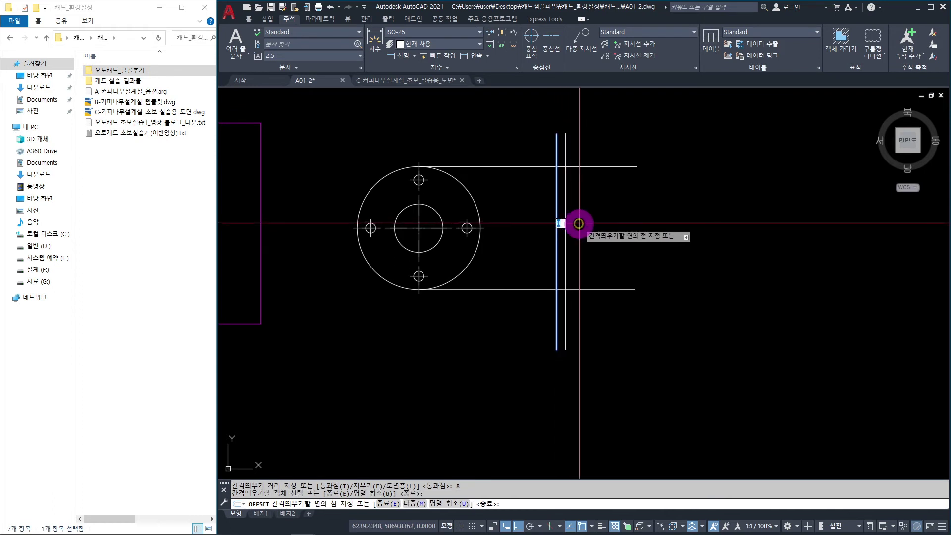
left_click(595, 224)
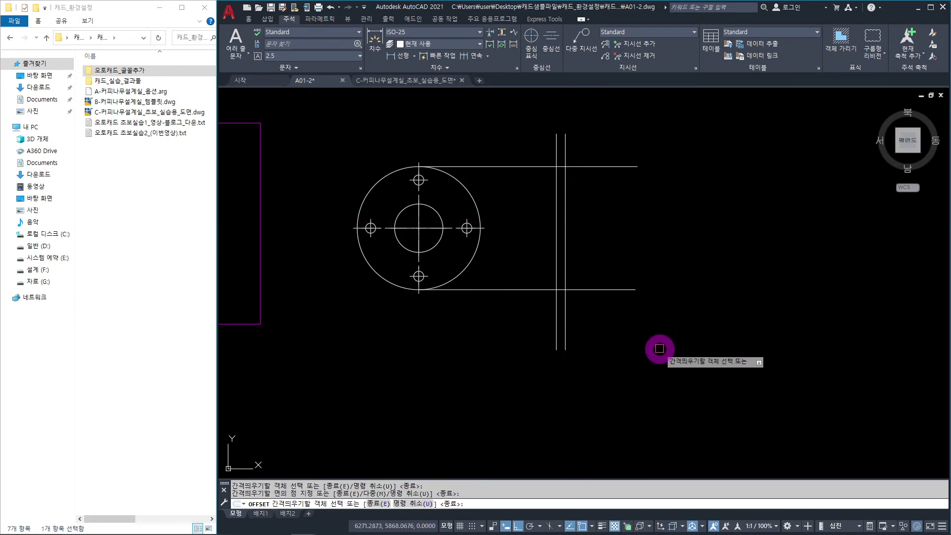
key("Escape")
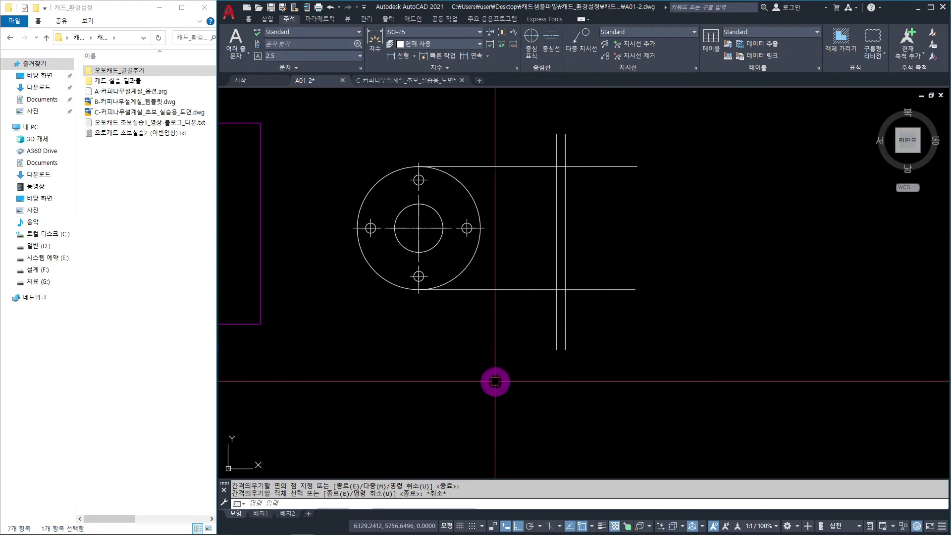
Step: Trim the excess vertical and horizontal projection line ends, leaving a closed narrow rectangle as the plate's side view
type("tr")
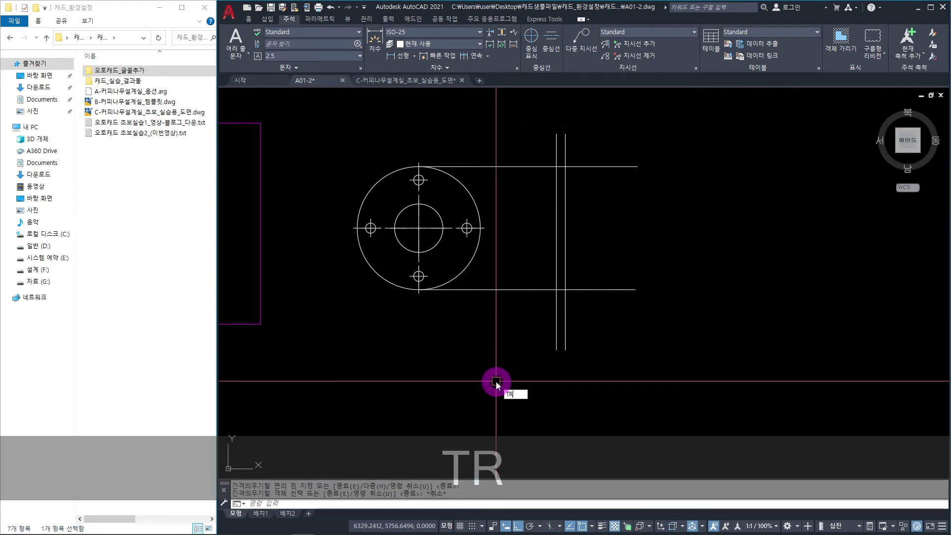
key("space")
mouse_move(611, 370)
left_mouse_down()
mouse_move(631, 249)
mouse_move(605, 148)
mouse_move(533, 165)
mouse_move(531, 302)
mouse_move(585, 332)
left_mouse_up()
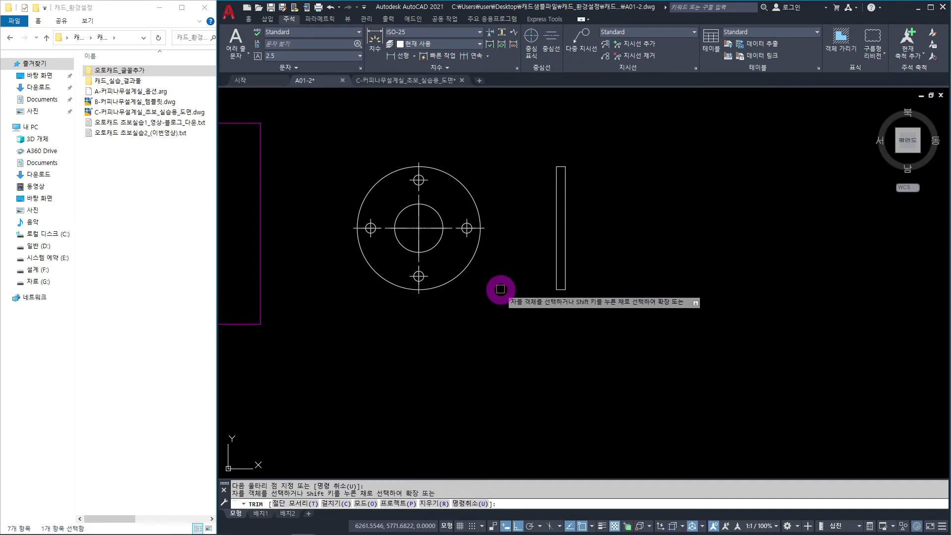
key("Escape")
Step: Draw a horizontal line from the right end of the right bolt hole's centre mark through and past the side view
type("L")
key("space")
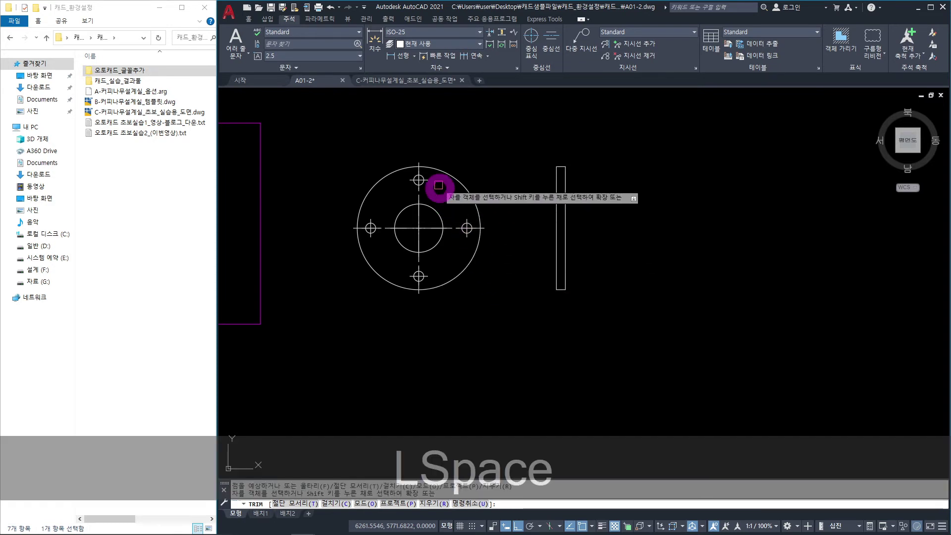
scroll(448, 258, "up", 3)
left_click(449, 257)
middle_click_drag(470, 268, 642, 367)
left_click(681, 250)
key("space")
Step: Draw a horizontal line from the right end of the upper bolt hole's centre mark through and past the side view
key("space")
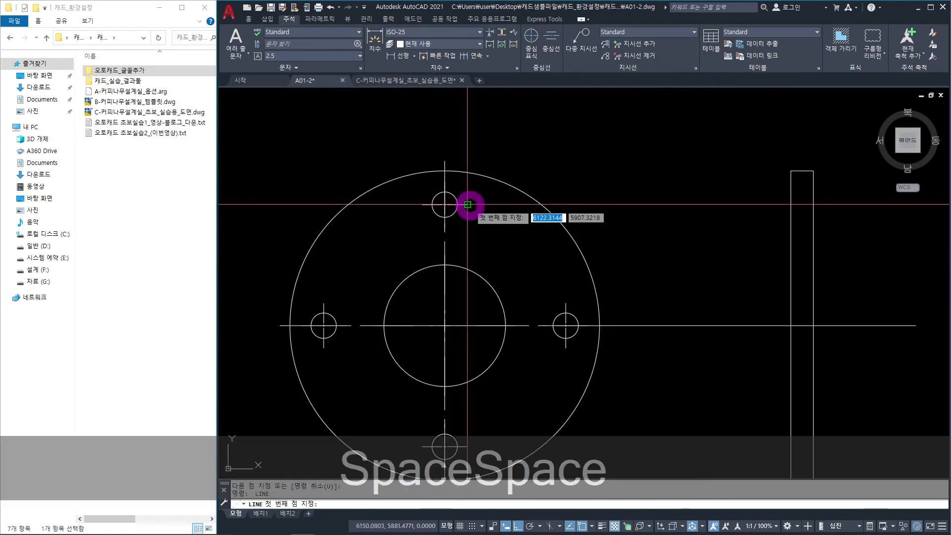
left_click(468, 205)
middle_click_drag(680, 215, 458, 190)
left_click(737, 202)
key("space")
Step: Draw a horizontal line from the right end of the lower bolt hole's centre mark through and past the side view
middle_click_drag(497, 410, 583, 293)
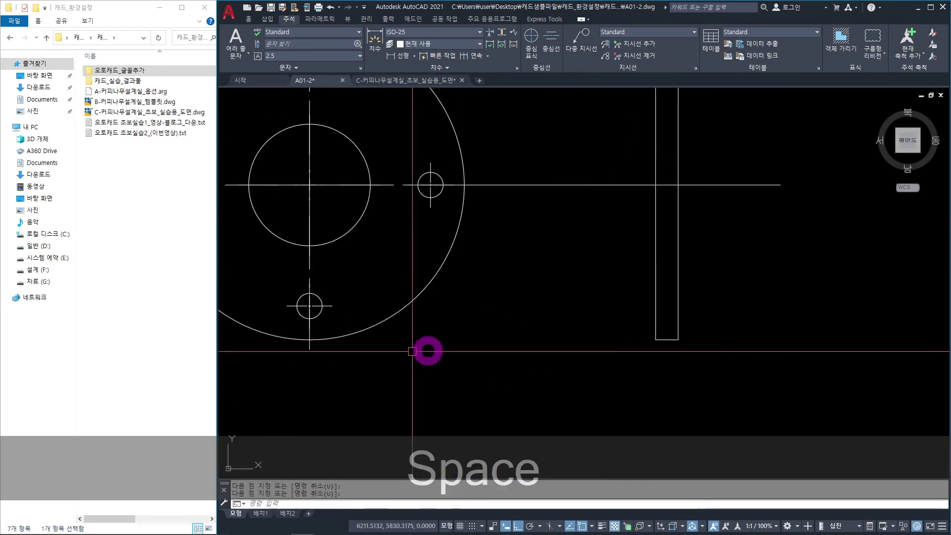
key("space")
left_click(332, 307)
middle_click_drag(533, 325, 414, 308)
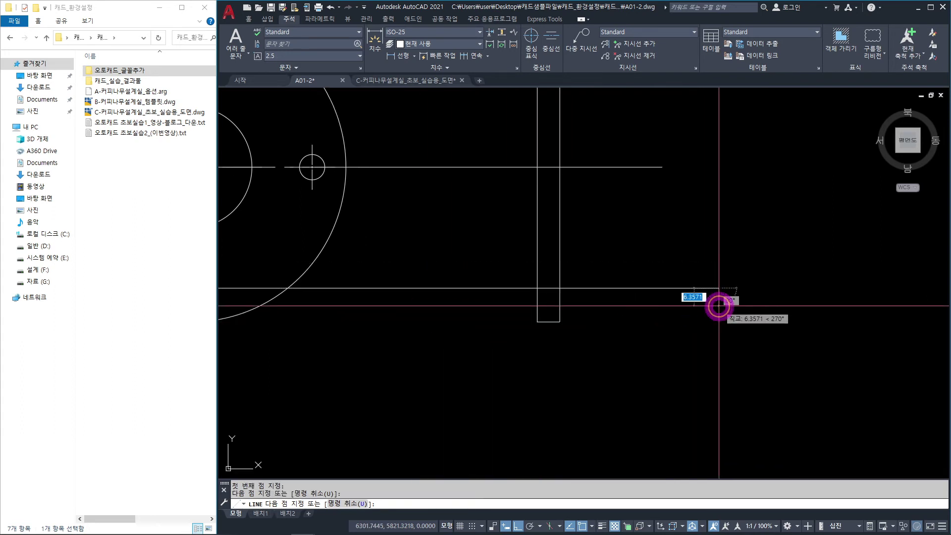
key("Escape")
Step: Draw horizontal lines from the upper bolt hole's top and bottom quadrants to the right edge of the side view
scroll(526, 242, "down", 2)
middle_click_drag(548, 303, 592, 369)
scroll(392, 192, "up", 2)
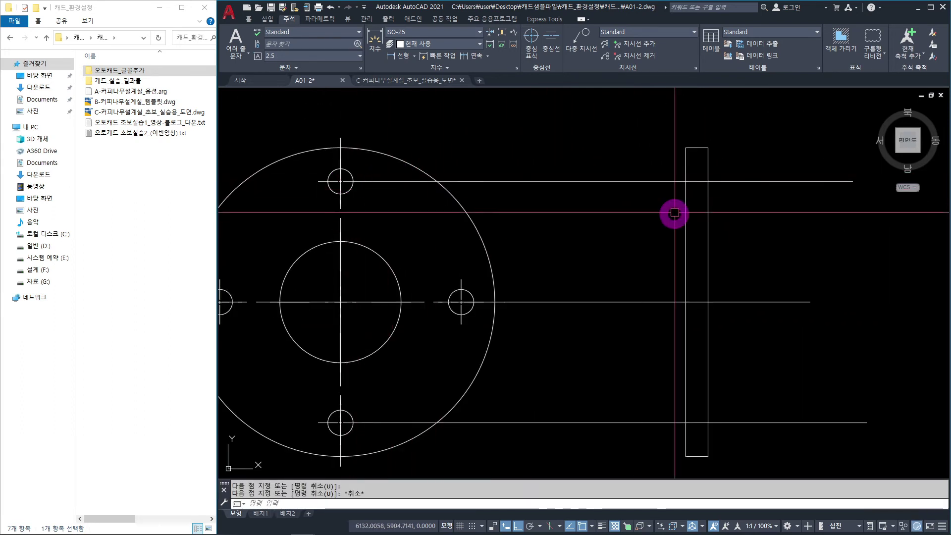
type("L")
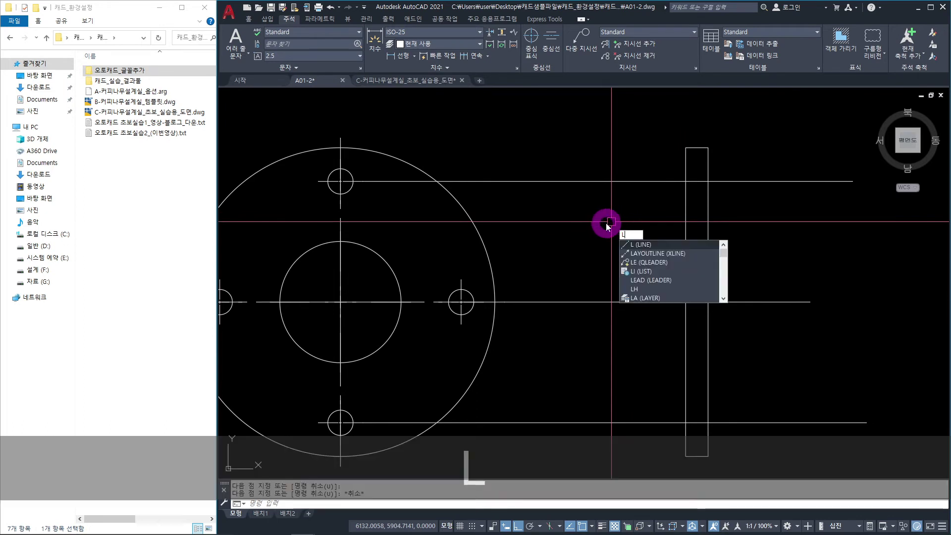
key("space")
left_click(340, 167)
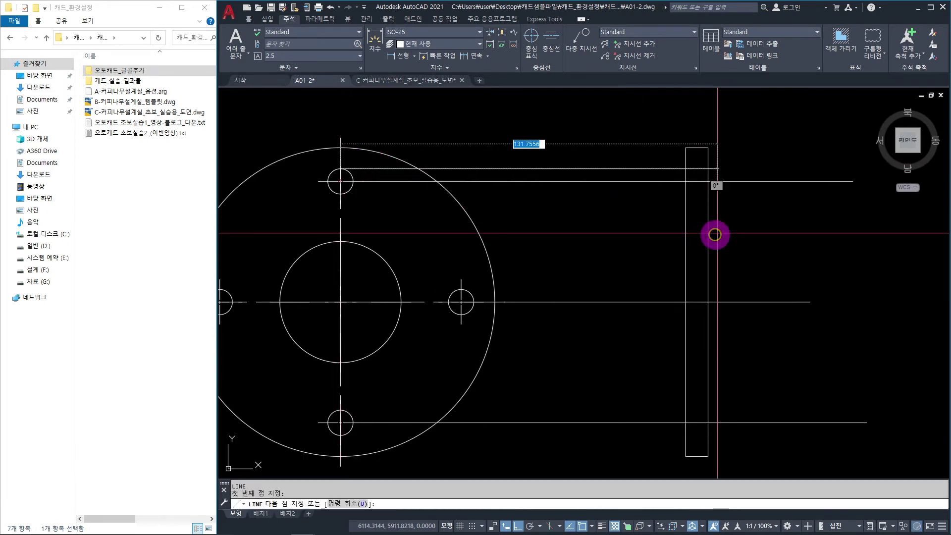
left_click(708, 168)
key("Escape")
key("space")
left_click(341, 193)
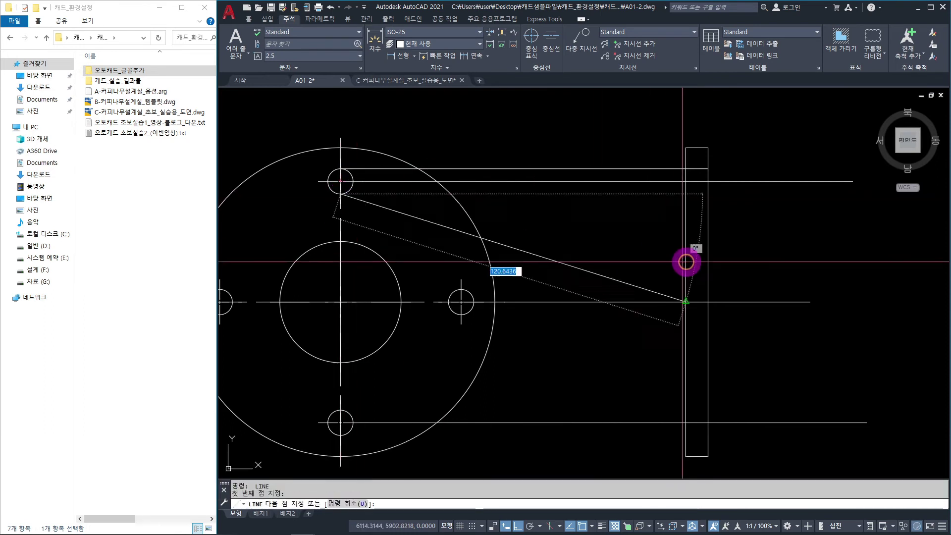
left_click(706, 195)
key("space")
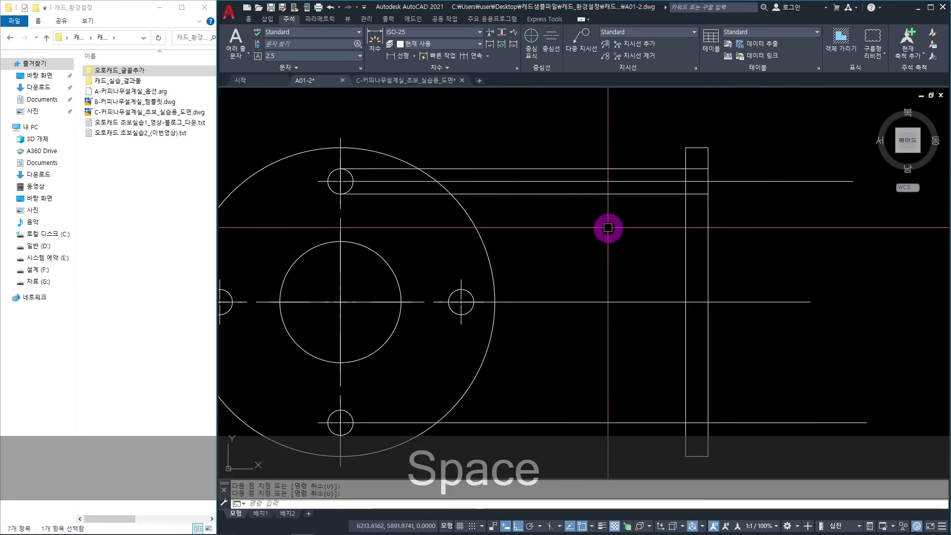
Step: Trim the upper hole's two edge lines at the side view and delete their leftover pieces inside the flange circle
type("TR")
key("space")
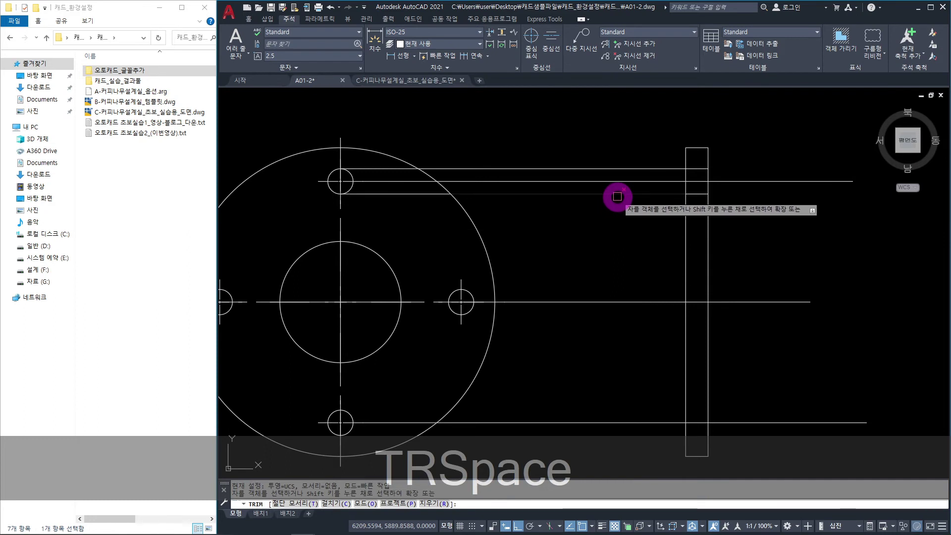
left_click(617, 196)
left_click(620, 171)
key("Escape")
left_click(391, 193)
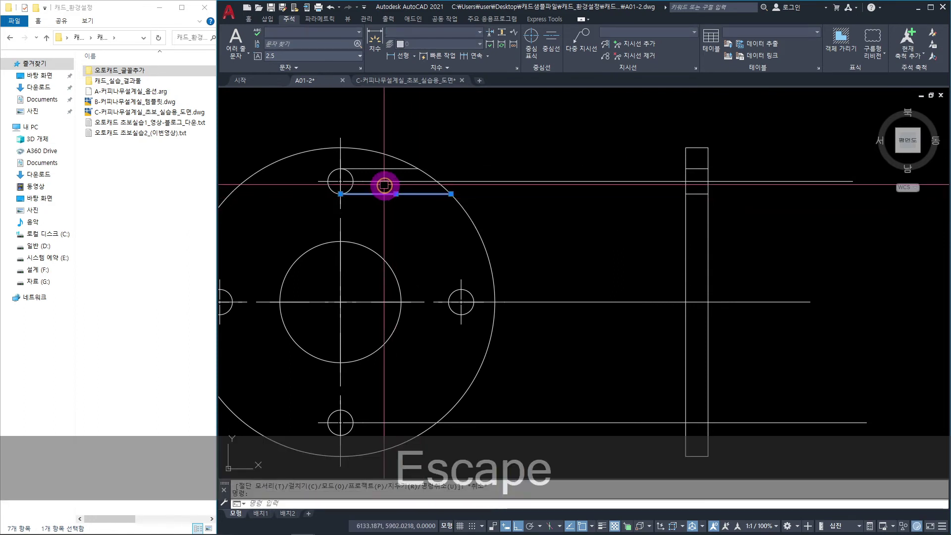
left_click(384, 169)
key("Delete")
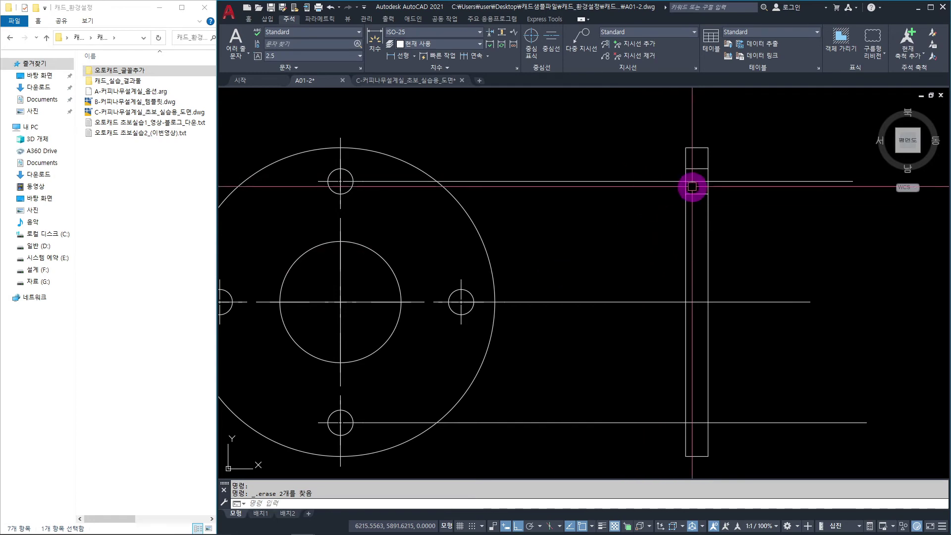
Step: Match the two hole edge lines in the side view to the DASH, HIDDEN sample line in the reference chart's line list
scroll(550, 206, "down", 4)
left_click(249, 19)
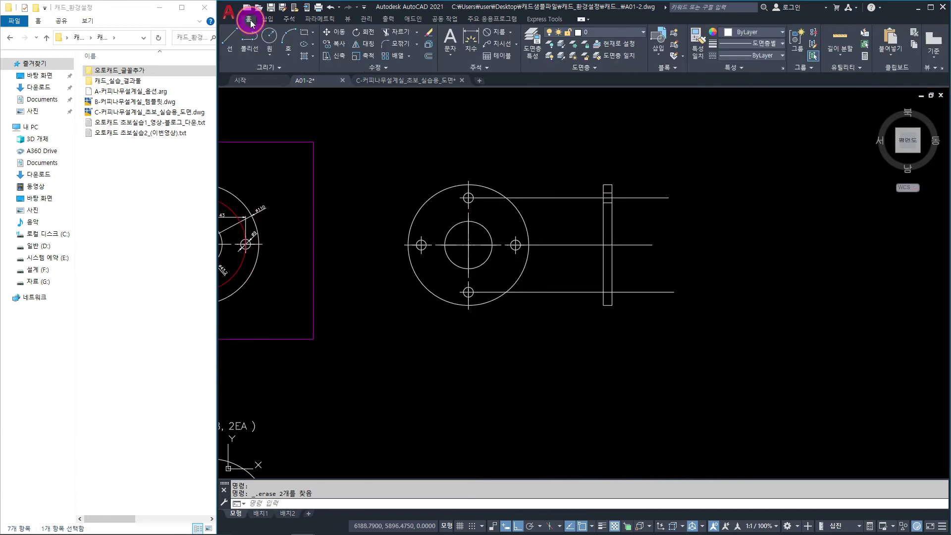
scroll(518, 280, "down", 10)
mouse_move(472, 328)
middle_mouse_down()
mouse_move(607, 268)
mouse_move(619, 304)
middle_mouse_up()
mouse_move(440, 313)
middle_mouse_down()
mouse_move(717, 238)
mouse_move(708, 240)
middle_mouse_up()
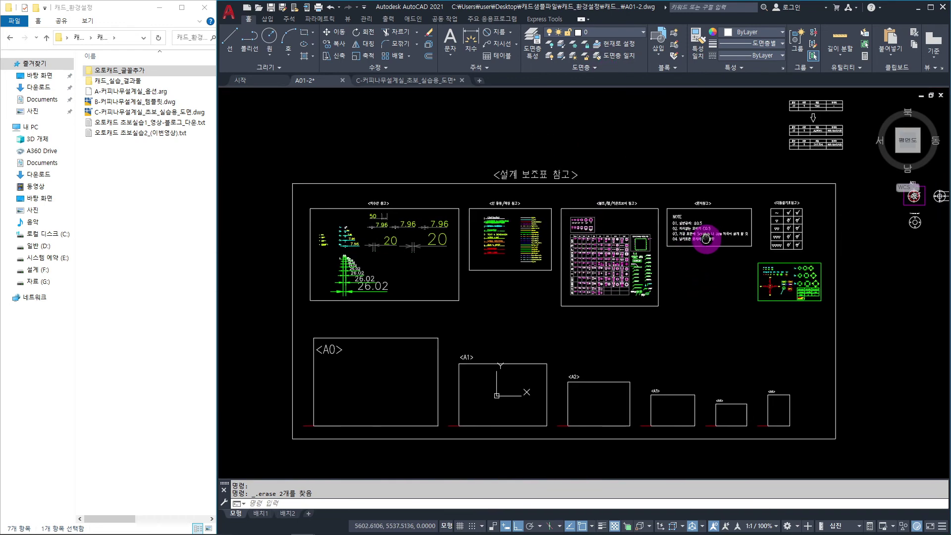
scroll(504, 221, "up", 8)
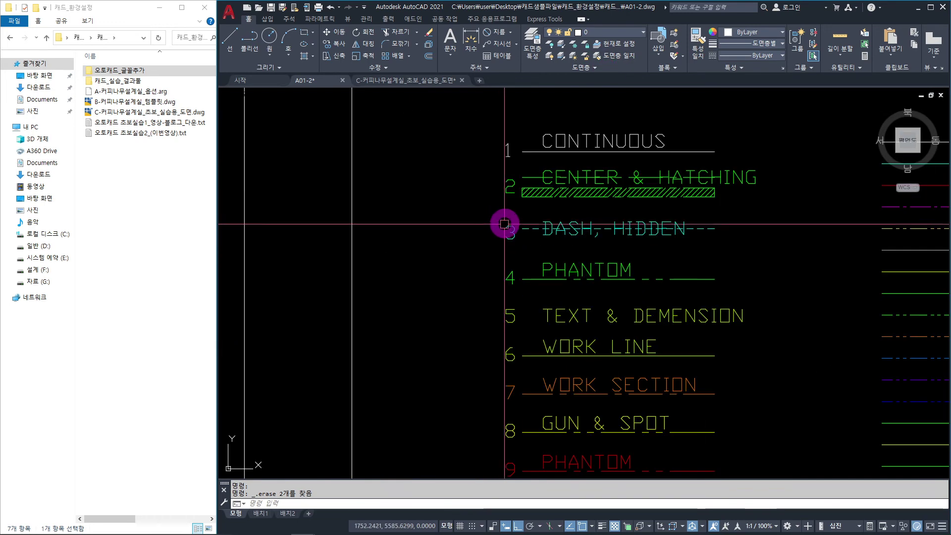
scroll(585, 243, "up", 4)
type("M")
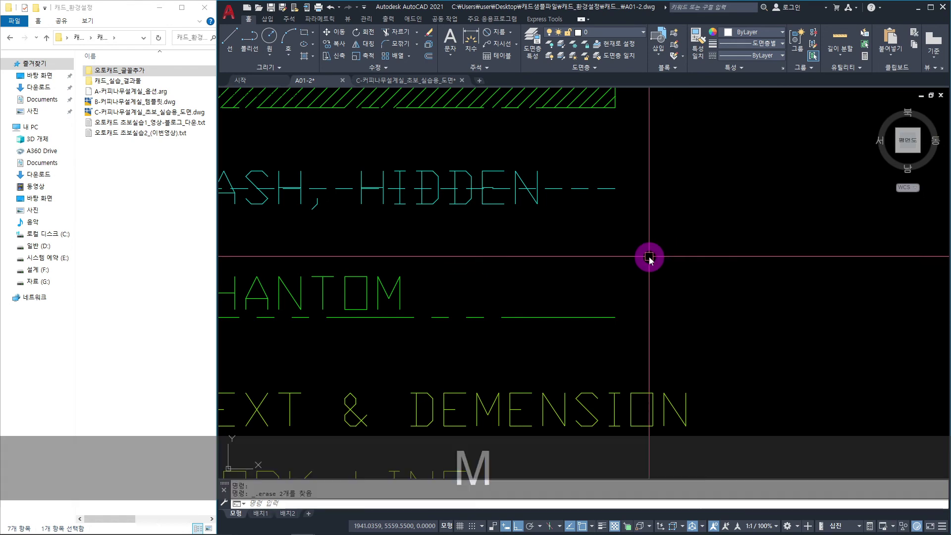
type("A")
key("space")
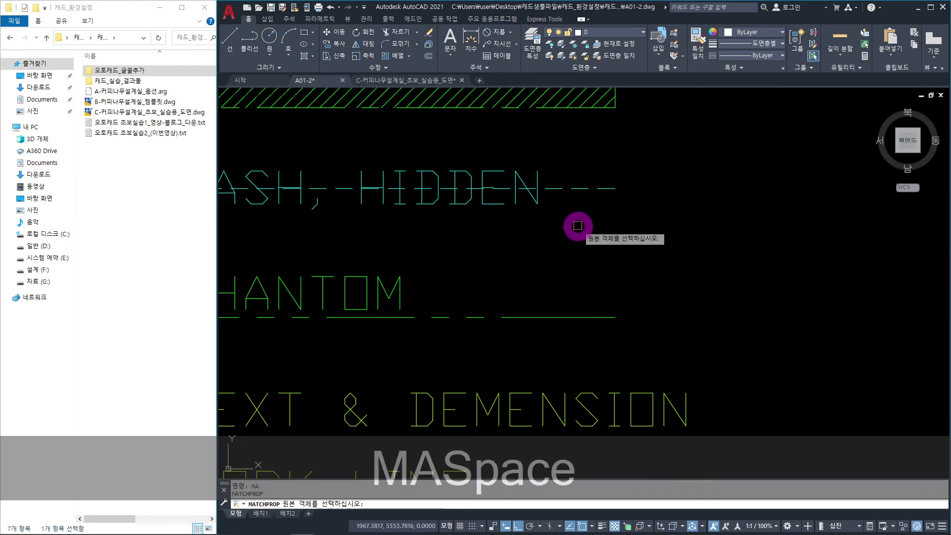
left_click(572, 188)
scroll(605, 185, "down", 10)
scroll(615, 218, "up", 15)
left_click(577, 108)
left_click(562, 141)
left_click(574, 192)
left_click(561, 242)
scroll(672, 241, "down", 8)
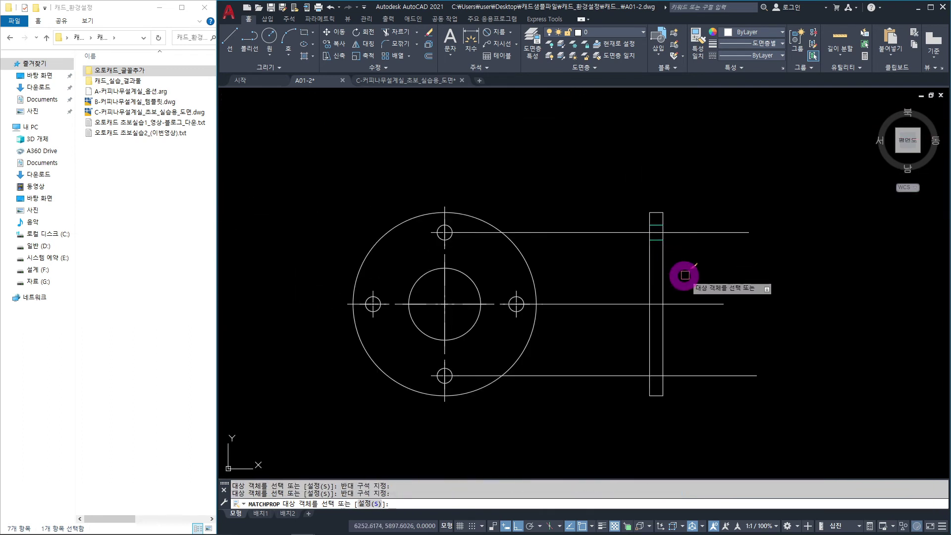
middle_click_drag(707, 275, 572, 249)
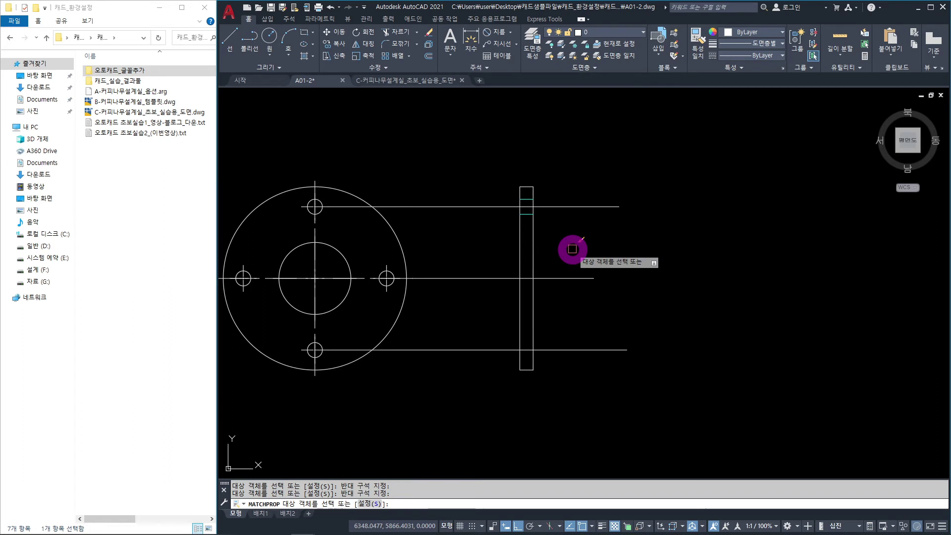
key("Escape")
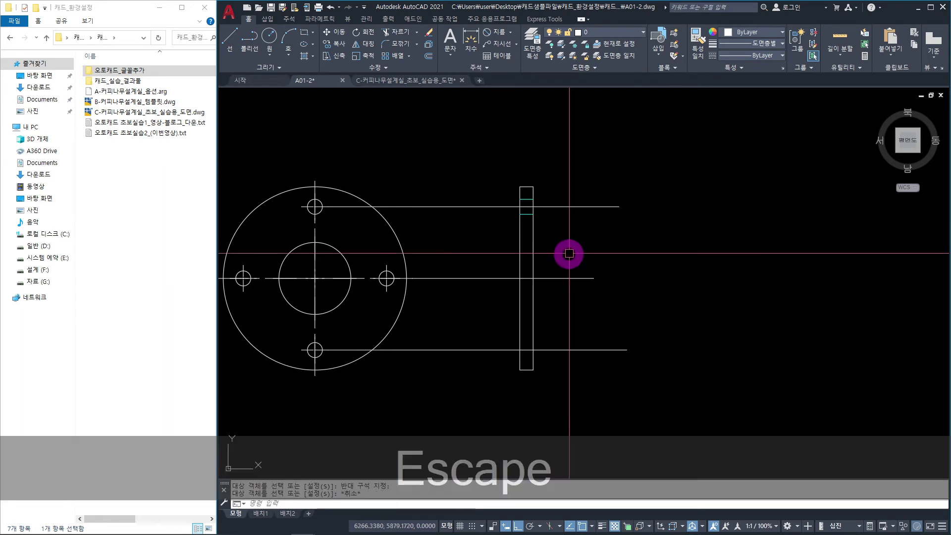
Step: Copy the two hidden hole lines from the upper projection line's intersection with the side view's left edge to the middle and lower projection lines' intersections
type("c")
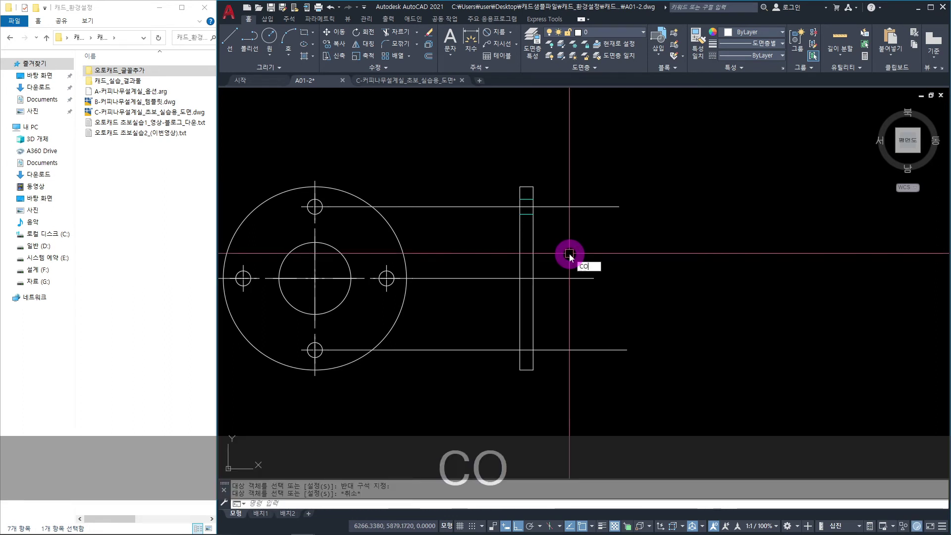
type("o")
key("space")
scroll(569, 253, "up", 6)
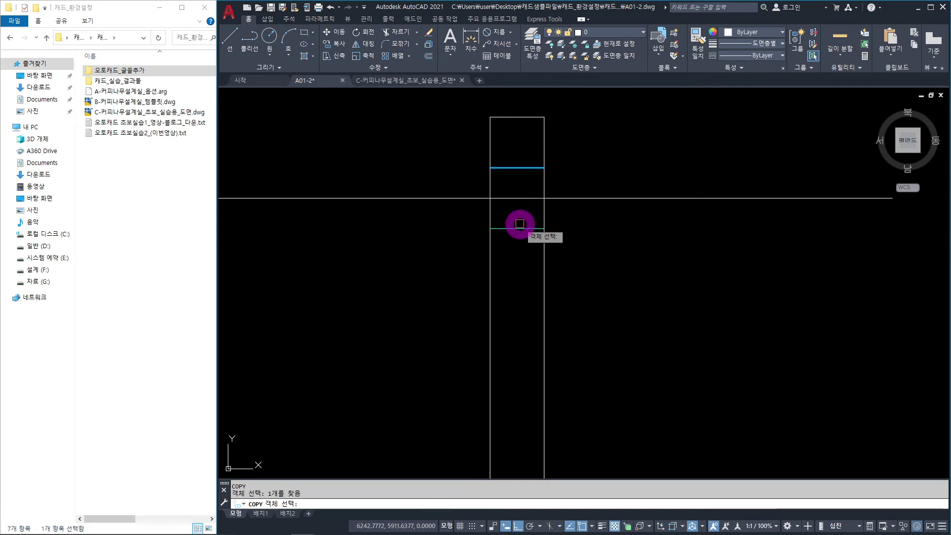
key("space")
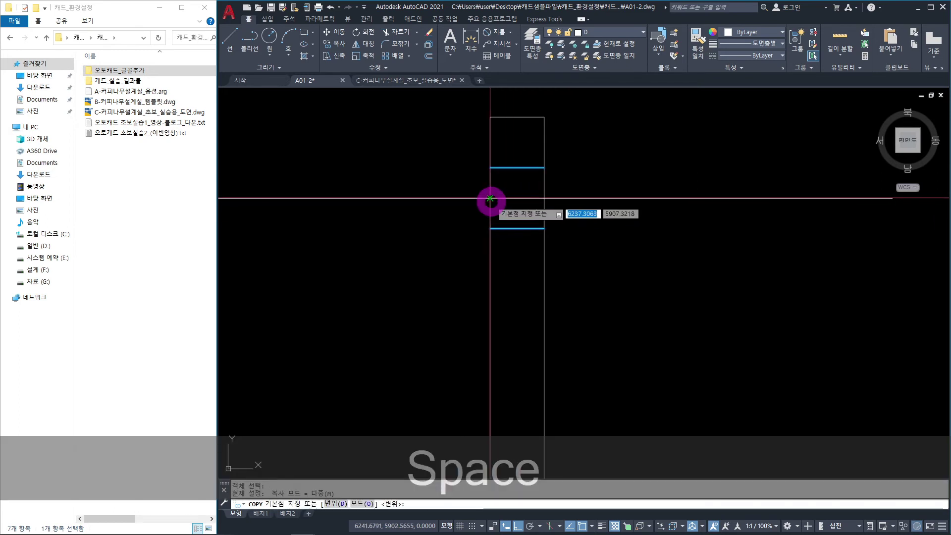
left_click(490, 199)
scroll(431, 292, "down", 2)
middle_click_drag(432, 328, 488, 179)
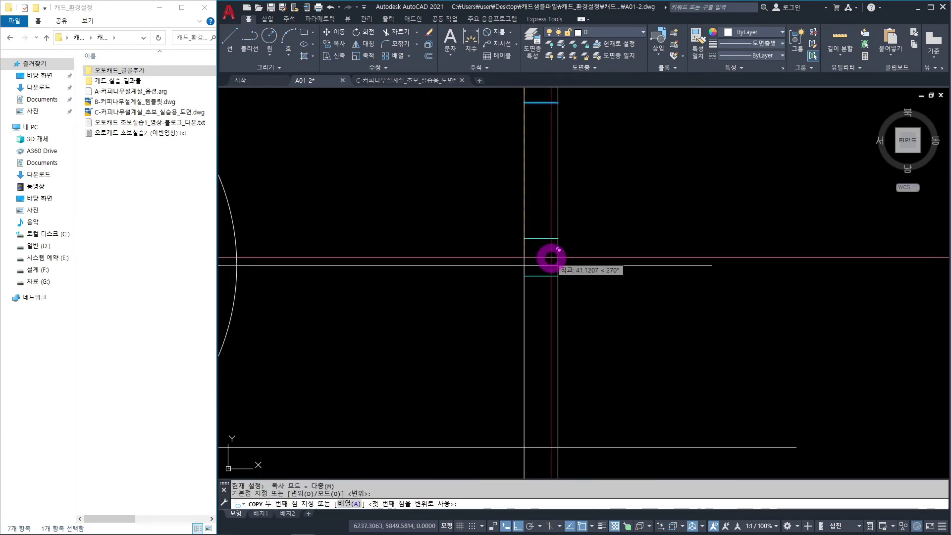
left_click(524, 265)
mouse_move(494, 334)
middle_mouse_down()
mouse_move(491, 326)
mouse_move(448, 353)
middle_mouse_up()
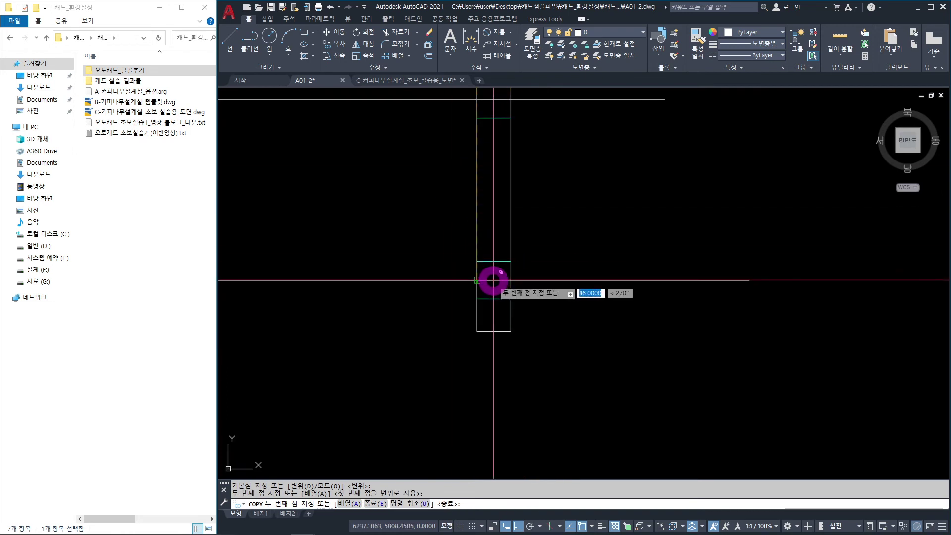
left_click(479, 282)
scroll(414, 329, "down", 1)
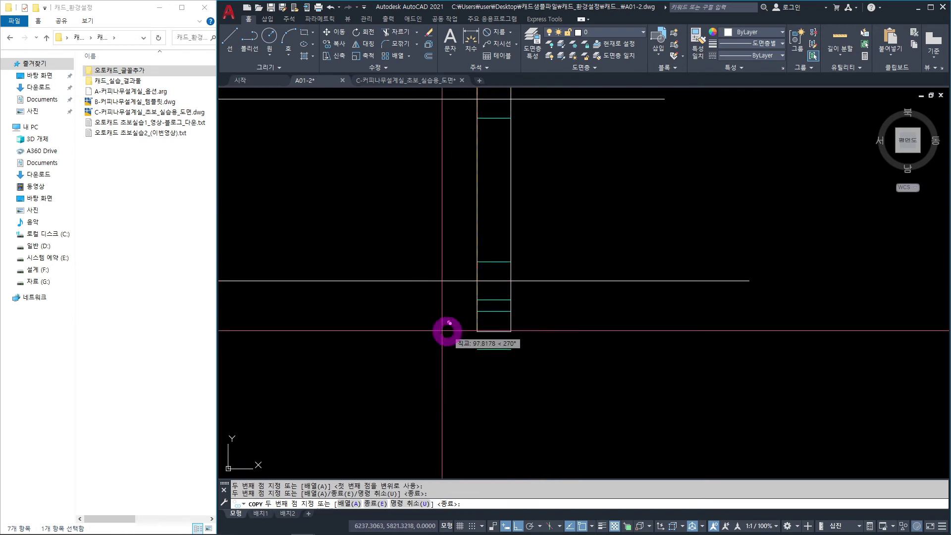
Step: Draw horizontal projection lines from the centre bore's top and bottom quadrants to beyond the side view
scroll(577, 293, "down", 2)
key("Escape")
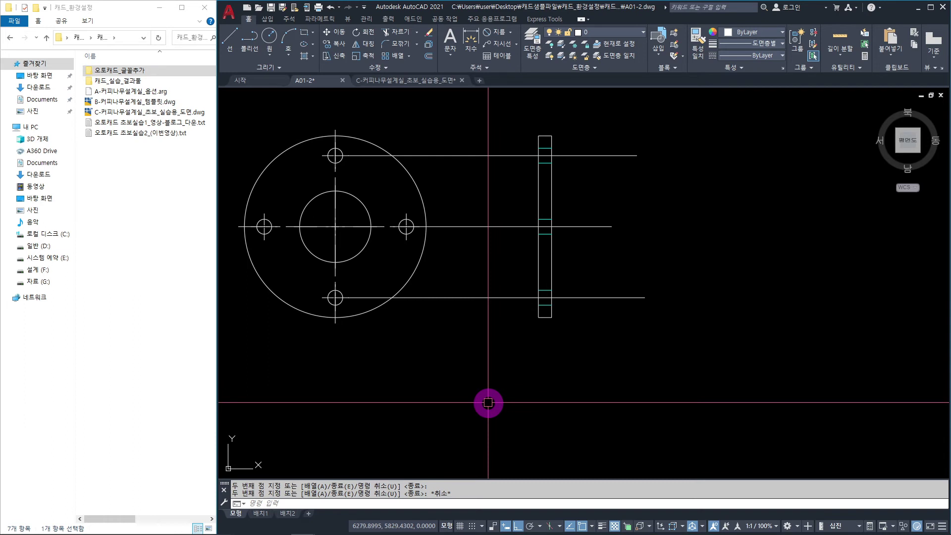
type("l")
key("space")
left_click(335, 191)
left_click(602, 213)
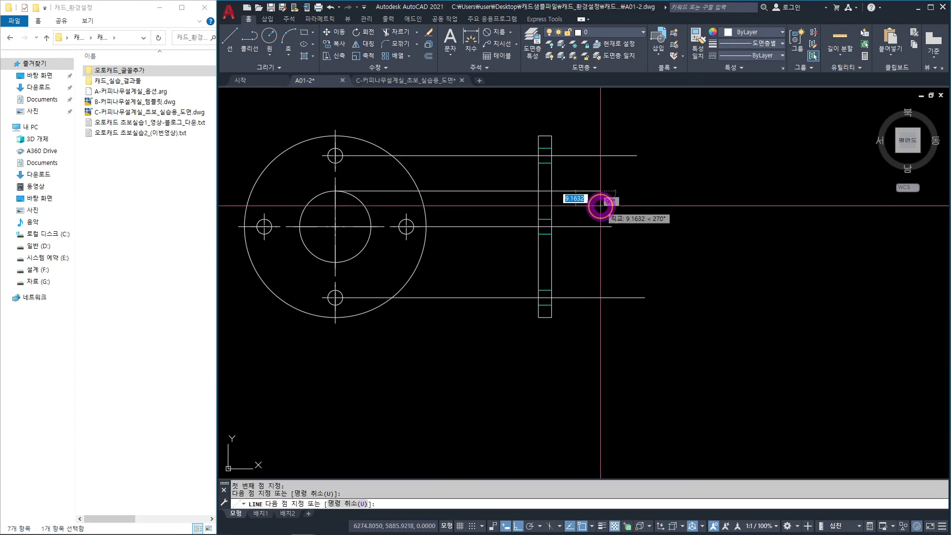
key("space")
key("space")
left_click(336, 262)
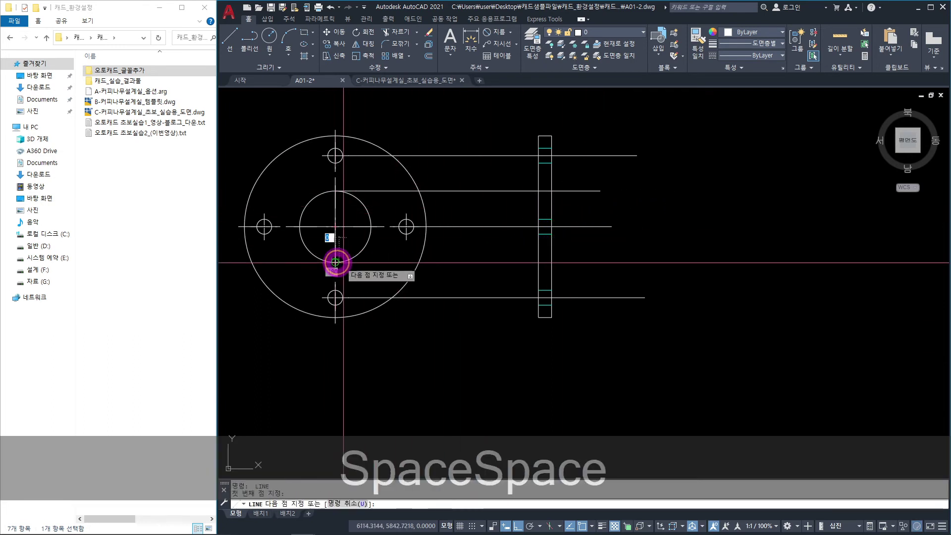
left_click(603, 270)
middle_click_drag(632, 267, 620, 289)
key("Escape")
scroll(558, 268, "up", 4)
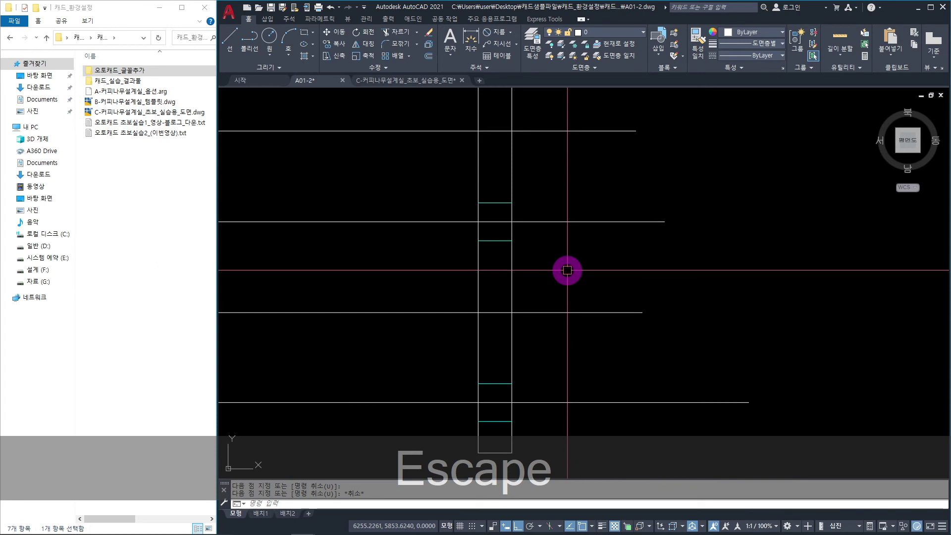
Step: Copy the middle hole's upper hidden line to the two bore projection lines' intersections with the side view's right edge
double_click(563, 263)
middle_click_drag(563, 264, 565, 283)
type("co")
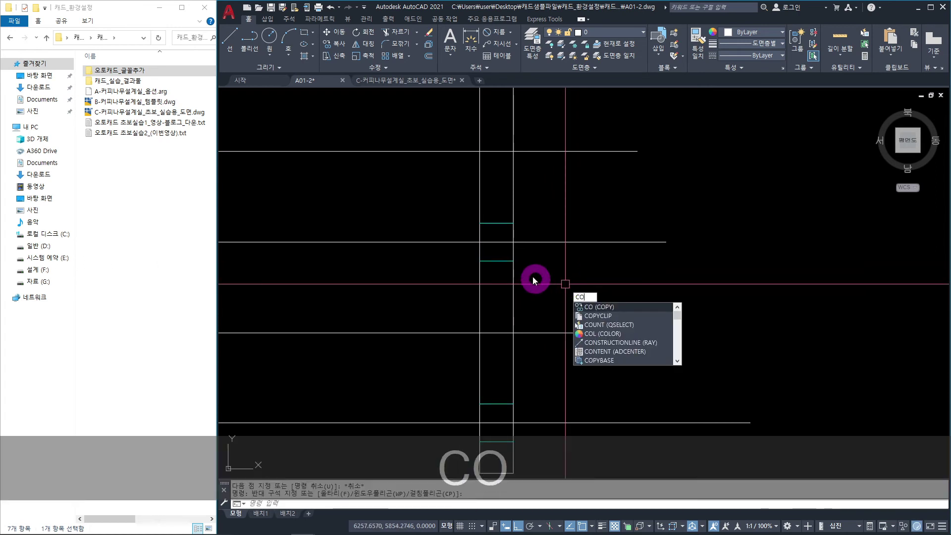
key("space")
key("space")
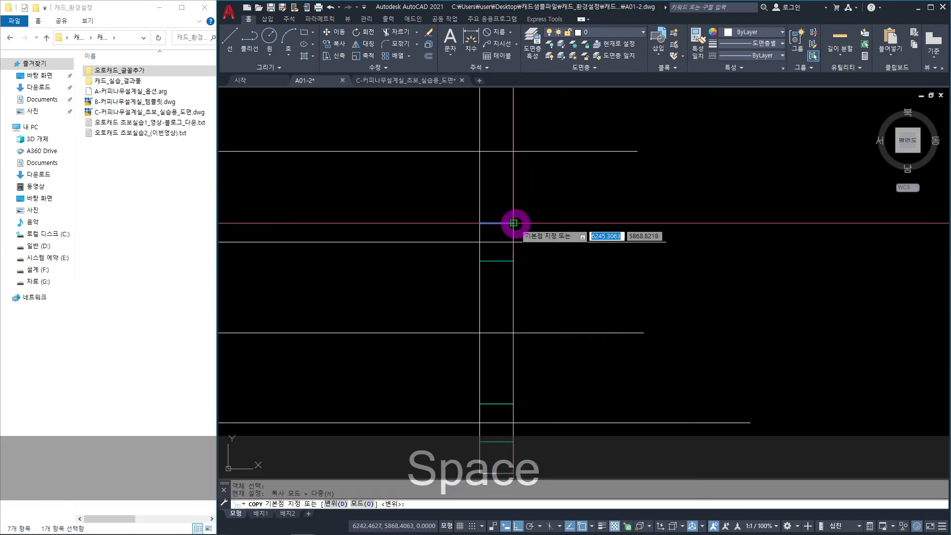
left_click(513, 223)
left_click(513, 151)
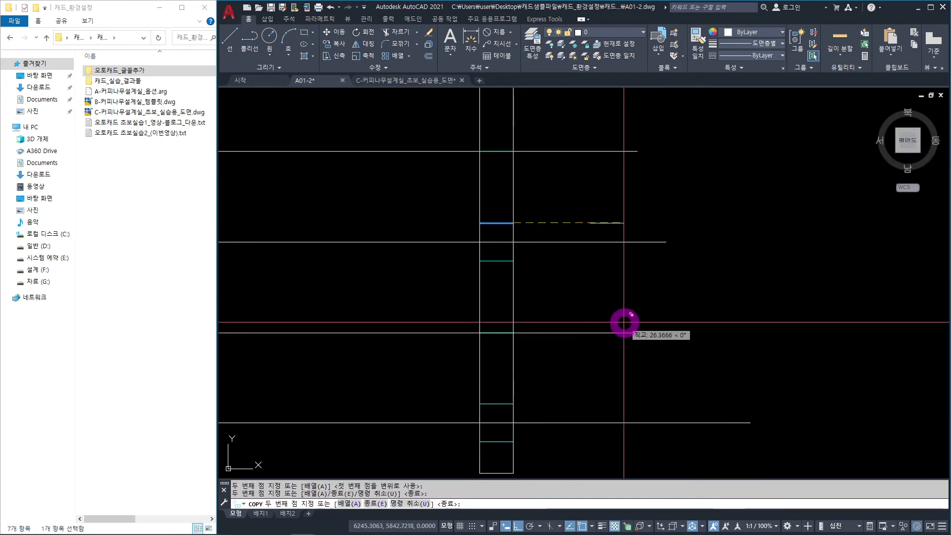
key("Escape")
Step: Delete the two projection lines drawn from the centre bore's quadrants
left_click(639, 333)
left_click(625, 143)
left_click(573, 187)
key("Delete")
scroll(663, 200, "down", 4)
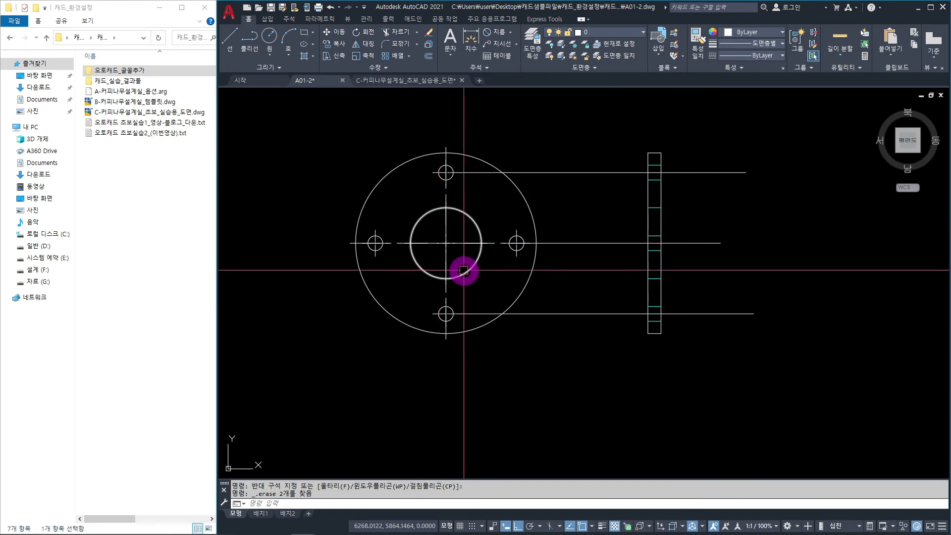
scroll(671, 278, "up", 4)
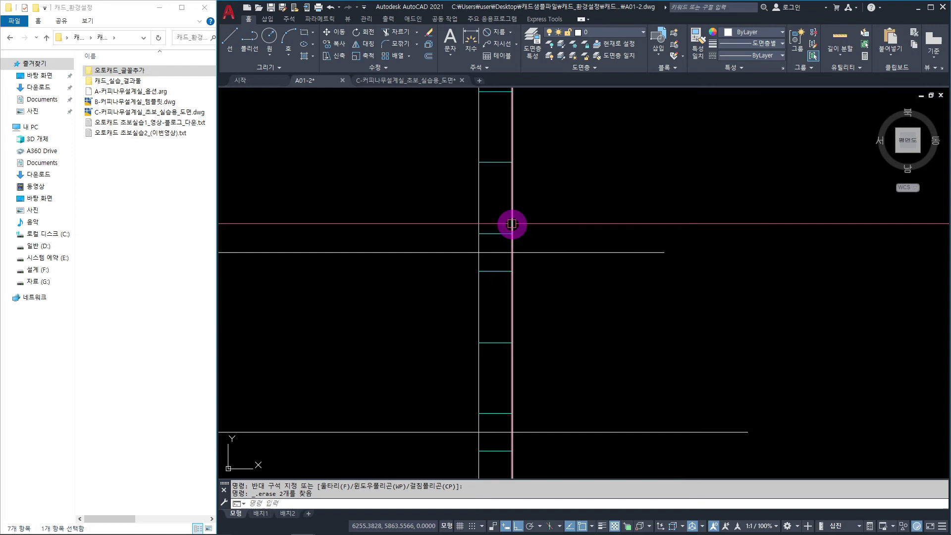
middle_click_drag(551, 328, 560, 301)
scroll(563, 304, "down", 2)
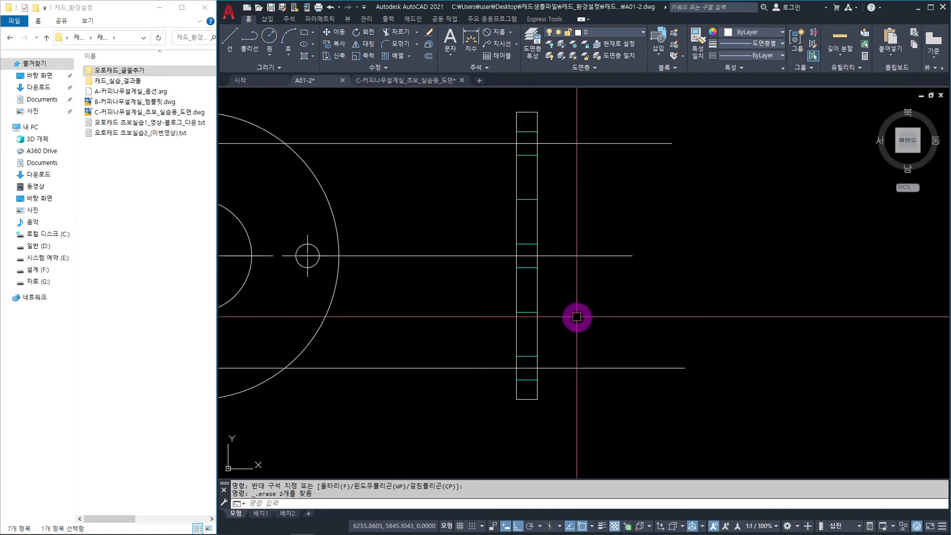
middle_click_drag(464, 336, 614, 341)
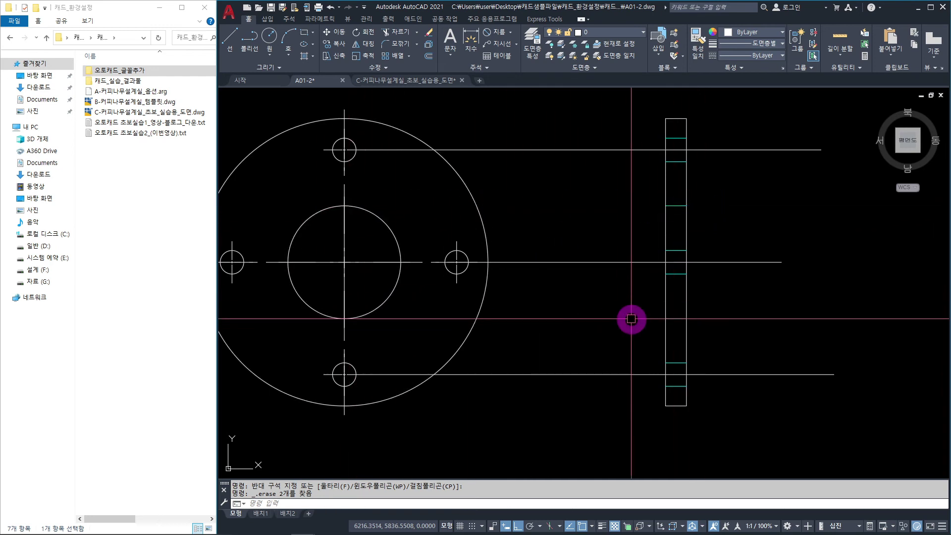
middle_click_drag(628, 323, 532, 325)
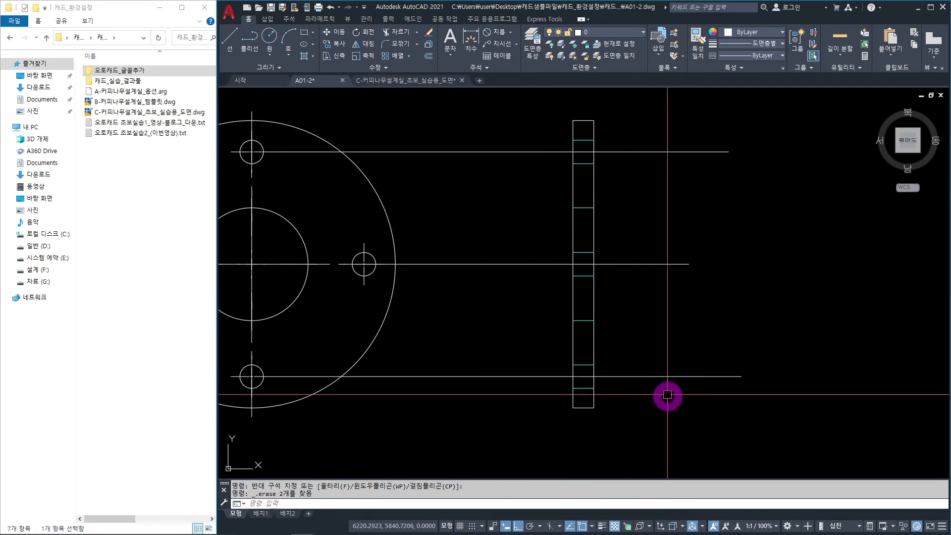
middle_click_drag(647, 333, 680, 332)
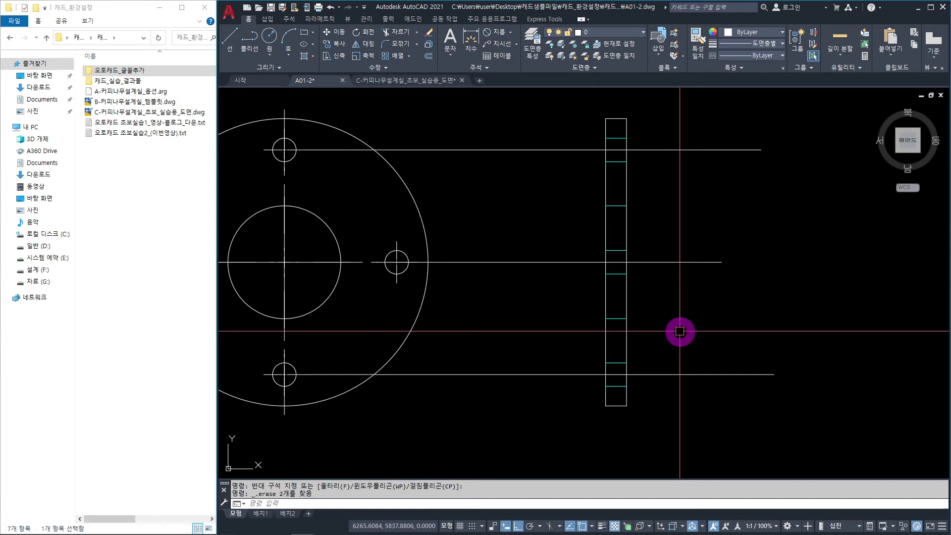
Step: Offset the side view's left and right edges outward by 2 mm
type("o")
key("Return")
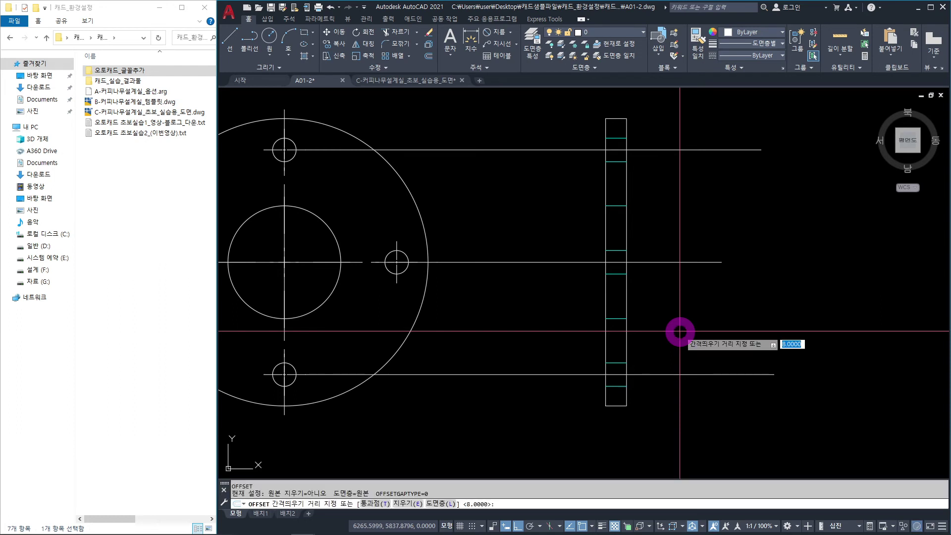
type("2")
key("Return")
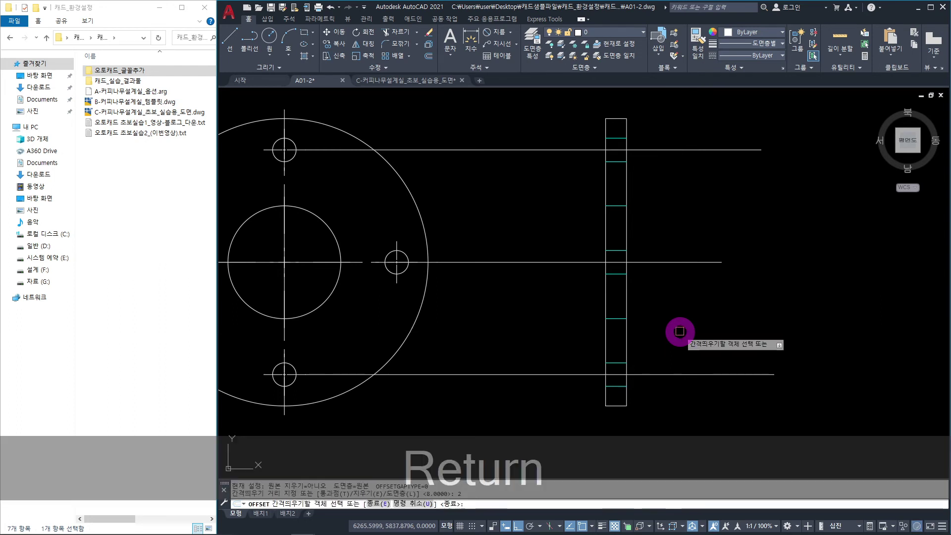
left_click(625, 298)
left_click(652, 193)
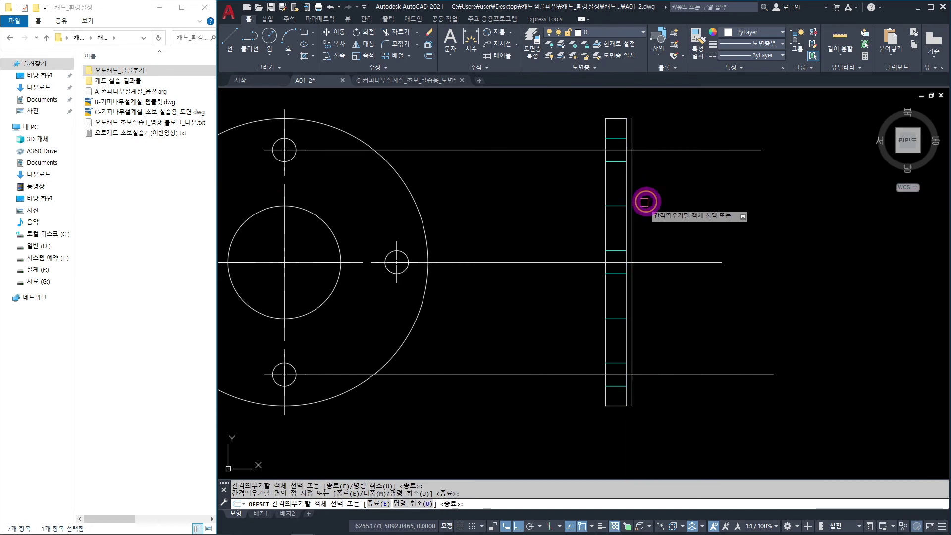
left_click(604, 197)
left_click(580, 211)
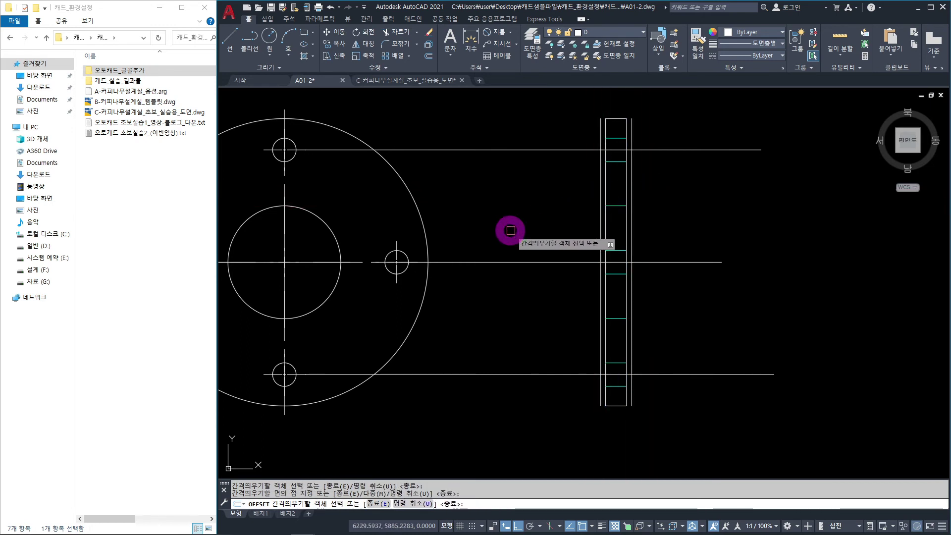
key("Escape")
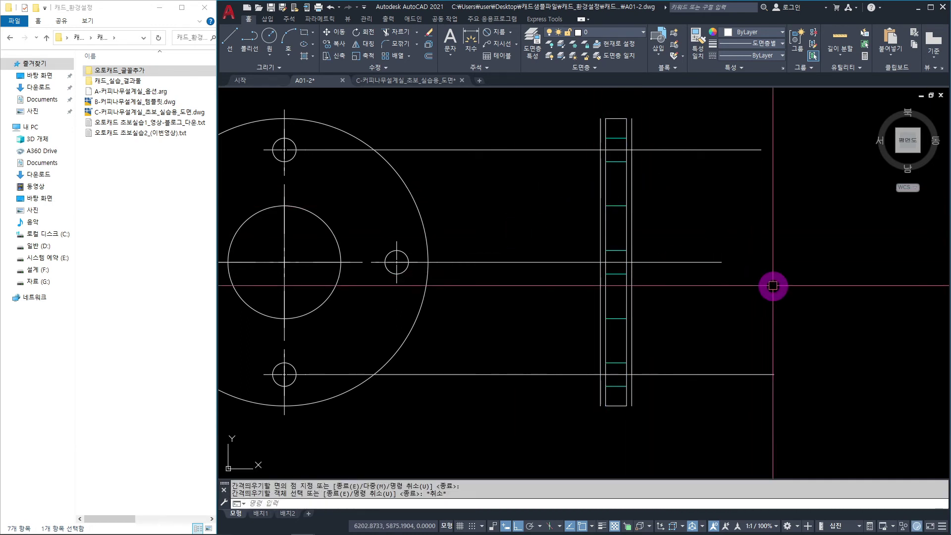
Step: Trim the three hole projection lines outside the offset lines and delete the upper and lower leftovers inside the flange circle
type("T")
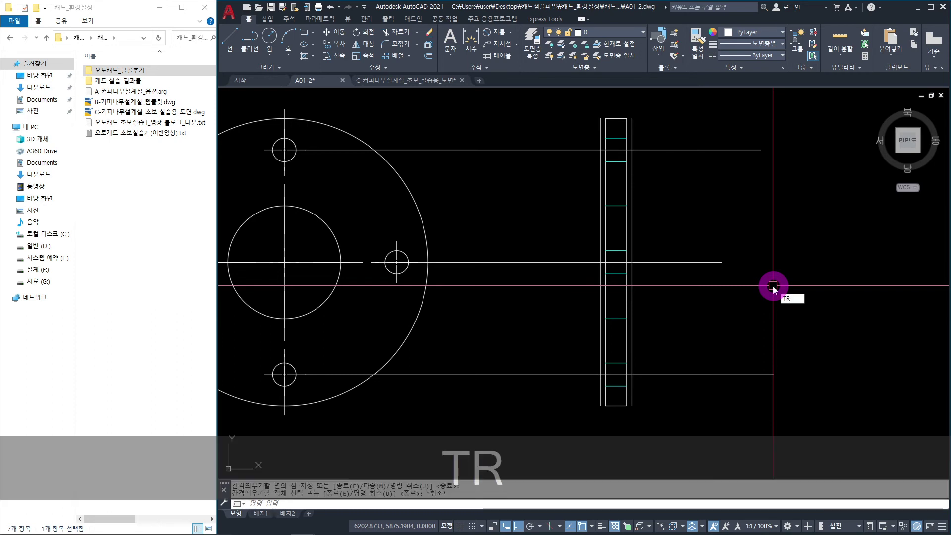
type("R")
key("space")
mouse_move(681, 139)
left_mouse_down()
mouse_move(714, 410)
mouse_move(564, 379)
mouse_move(542, 116)
left_mouse_up()
key("Escape")
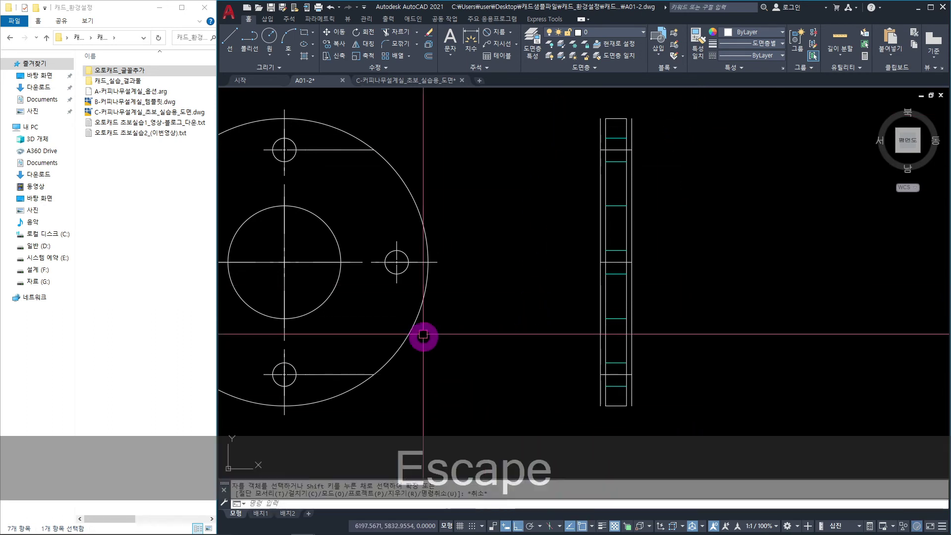
left_click(340, 374)
left_click(331, 152)
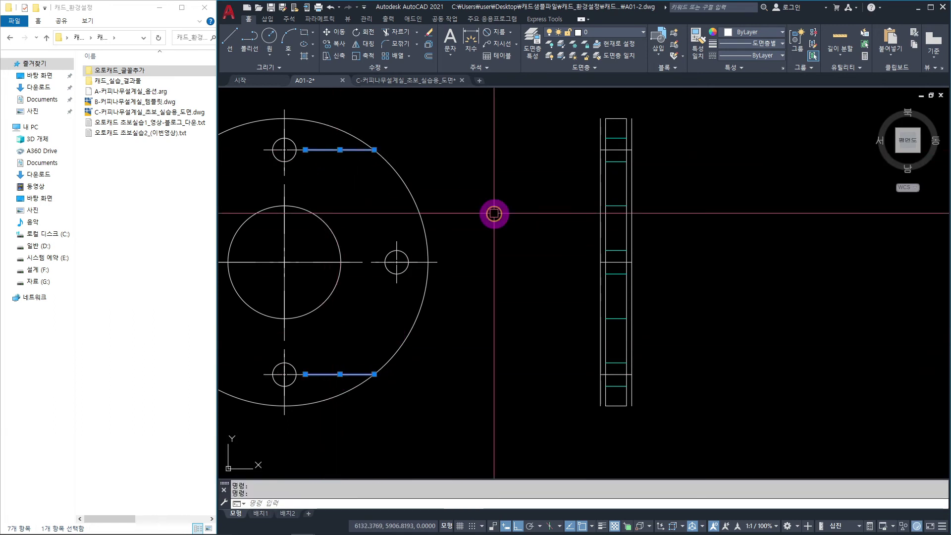
key("Delete")
Step: Delete the two vertical offset lines on either side of the side view
scroll(632, 171, "up", 4)
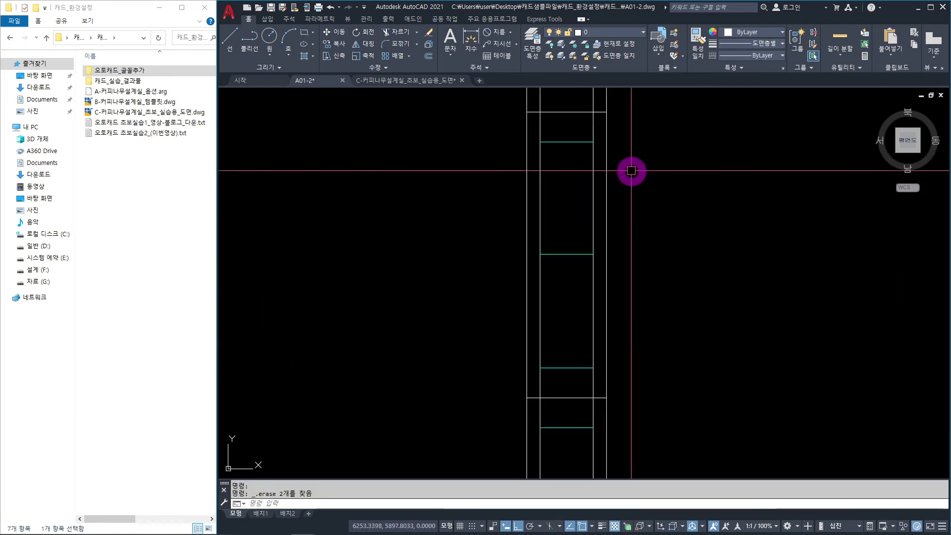
left_click(606, 178)
left_click(527, 193)
key("Delete")
scroll(457, 247, "down", 6)
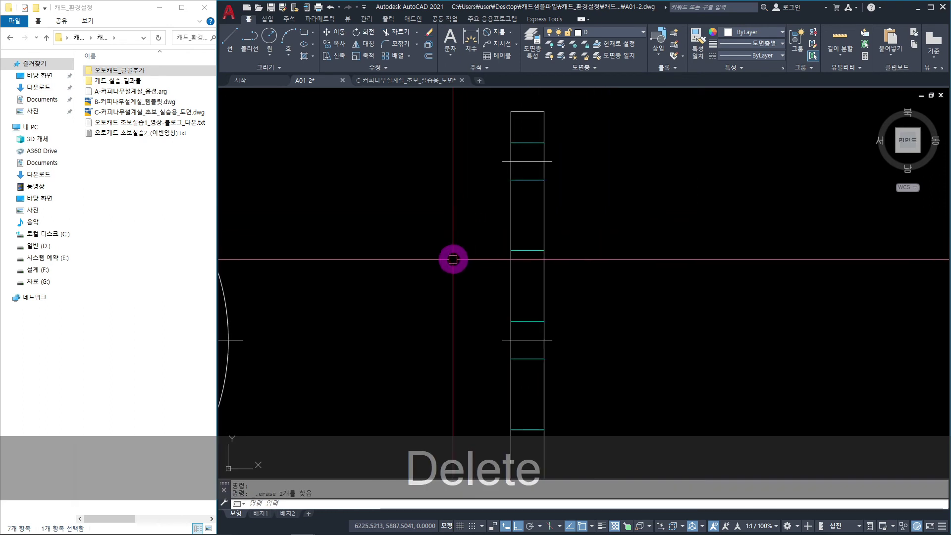
middle_click_drag(446, 304, 485, 286)
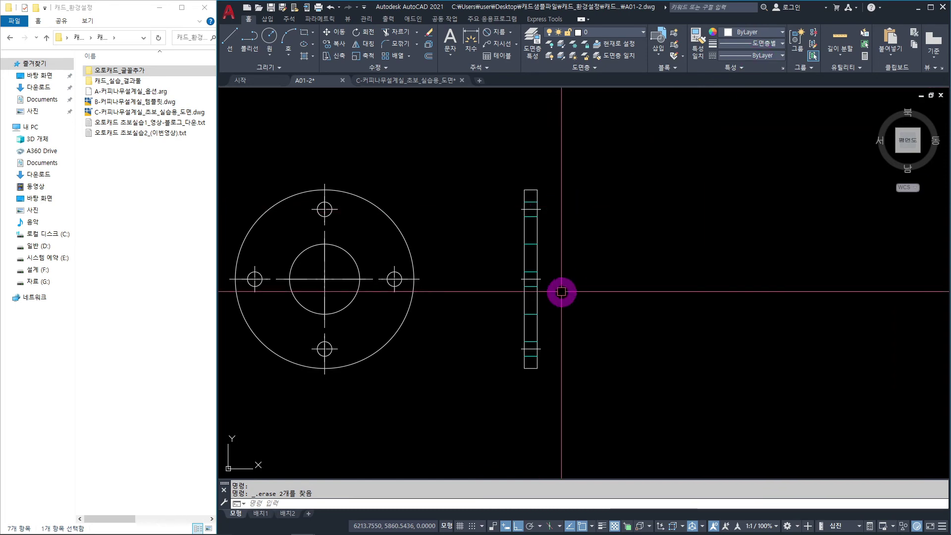
Step: Match the upper hole's centre line in the side view to the 07_Center sample line in the reference chart
scroll(626, 199, "down", 12)
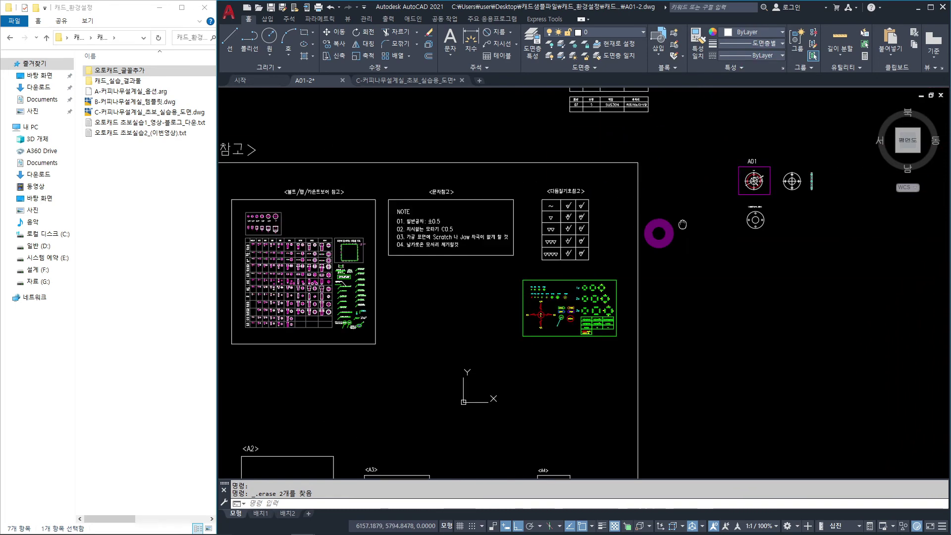
scroll(574, 203, "up", 8)
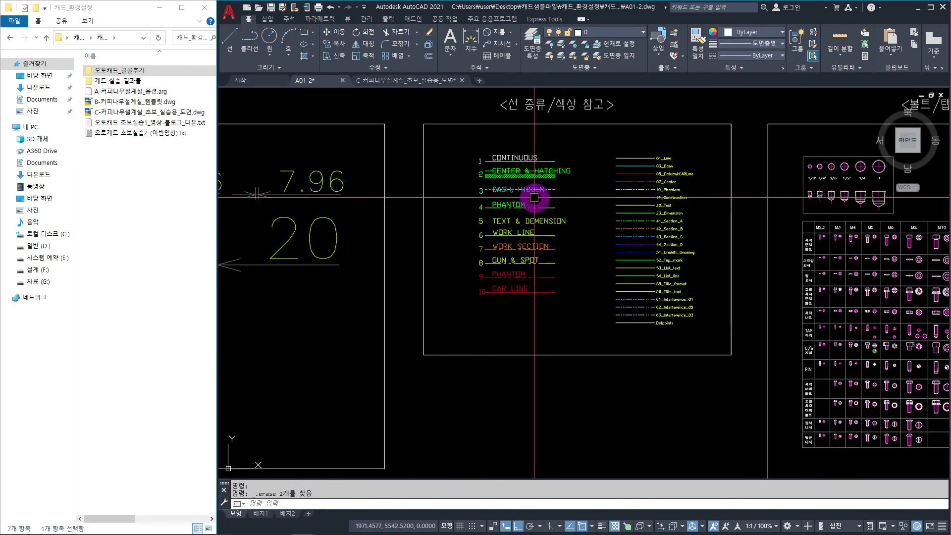
scroll(537, 198, "up", 2)
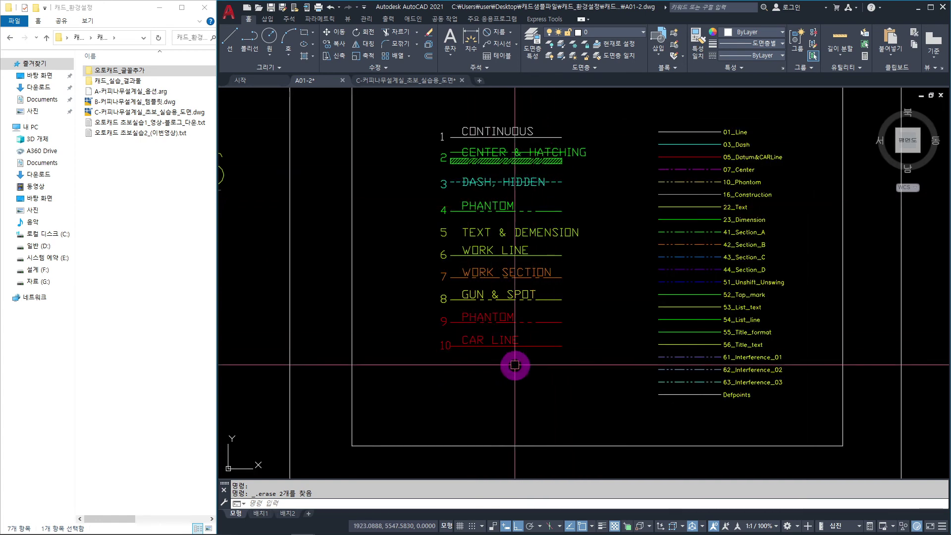
scroll(573, 240, "up", 4)
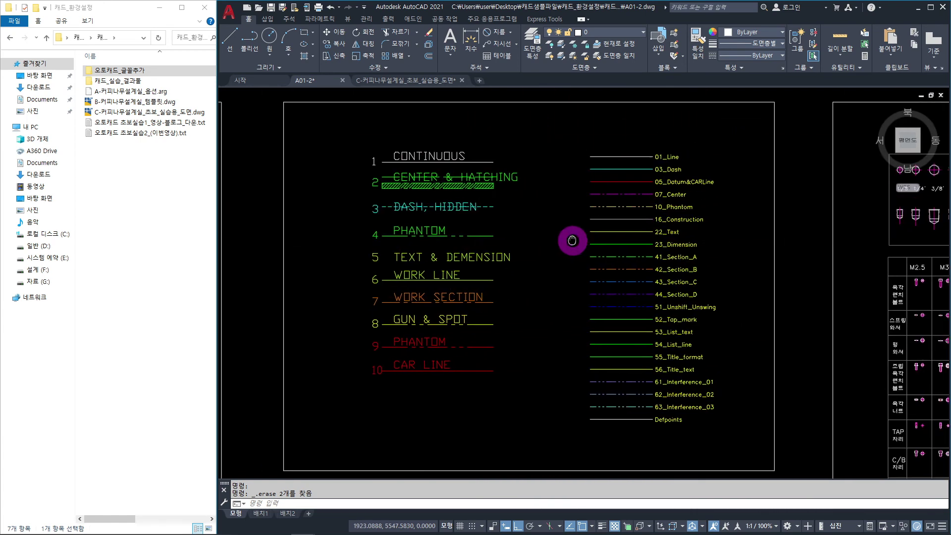
left_click(545, 227)
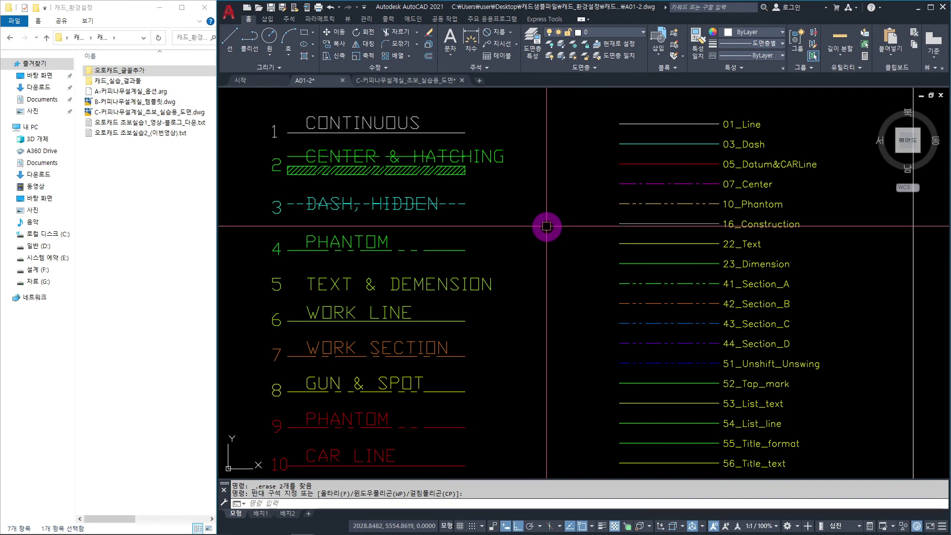
type("MA")
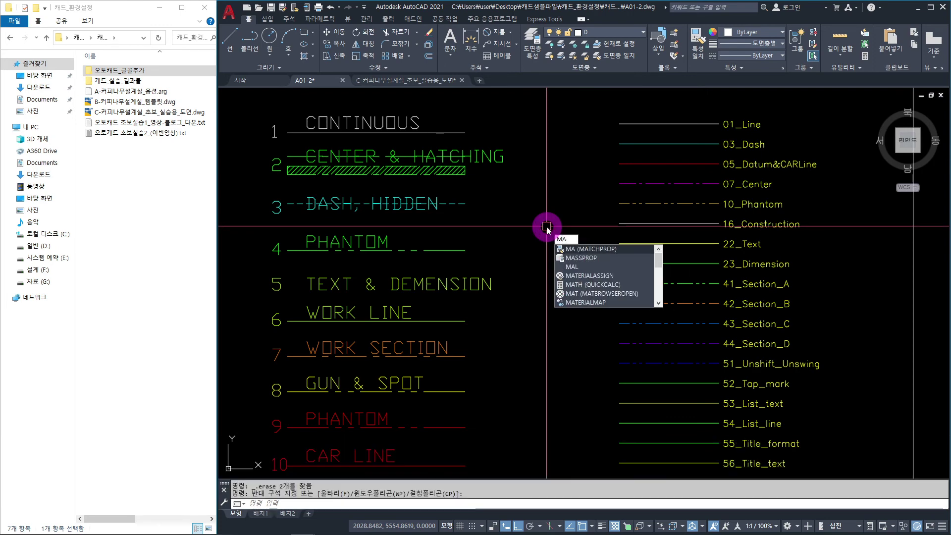
key("space")
left_click(652, 182)
scroll(605, 246, "down", 8)
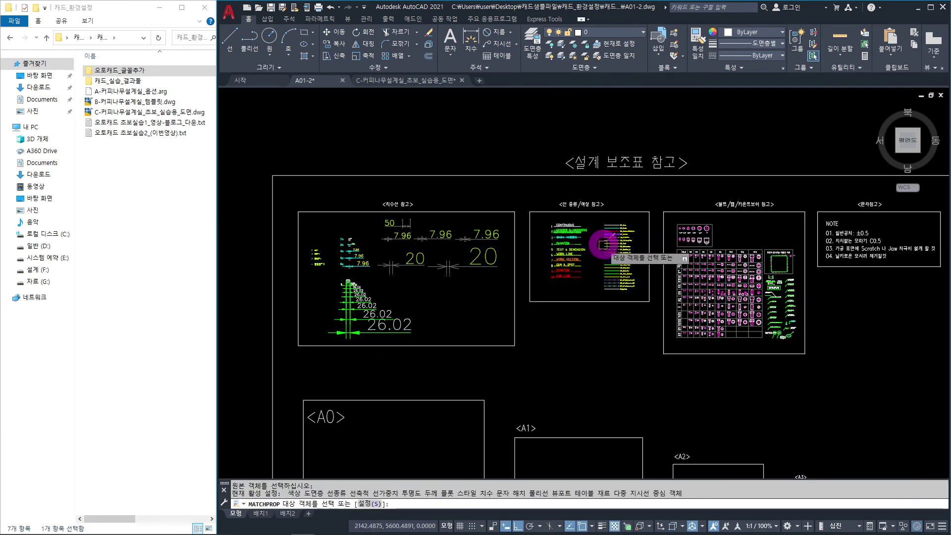
scroll(515, 220, "up", 9)
middle_click_drag(754, 220, 557, 274)
scroll(612, 186, "up", 4)
scroll(606, 183, "up", 4)
left_click(536, 126)
left_click(511, 174)
scroll(499, 284, "down", 8)
Step: Apply the same 07_Center properties to the side view's middle and lower hole centre lines
middle_click_drag(498, 347, 488, 182)
scroll(489, 197, "up", 4)
left_click(497, 181)
left_click(485, 221)
scroll(488, 298, "down", 3)
middle_click_drag(493, 324, 477, 180)
scroll(474, 290, "up", 3)
scroll(476, 286, "up", 2)
left_click(474, 242)
left_click(451, 269)
scroll(431, 270, "down", 4)
Step: Apply the 07_Center properties to the upper bolt hole's centre mark in the front view
scroll(417, 278, "down", 4)
middle_click_drag(396, 293, 789, 310)
middle_click_drag(688, 297, 687, 337)
scroll(536, 293, "up", 4)
scroll(495, 290, "down", 1)
middle_click_drag(538, 191, 535, 312)
scroll(502, 233, "up", 4)
left_click(521, 213)
left_click(490, 243)
Step: Apply the 07_Center properties to the remaining centre marks in the front view and end the property matching
scroll(455, 299, "down", 4)
middle_click_drag(446, 347, 592, 178)
scroll(458, 278, "up", 4)
left_click(450, 250)
left_click(408, 283)
scroll(419, 286, "down", 4)
middle_click_drag(521, 328, 403, 274)
scroll(625, 233, "up", 4)
left_click(627, 191)
left_click(579, 221)
scroll(510, 314, "down", 4)
middle_click_drag(501, 331, 652, 219)
scroll(582, 271, "up", 4)
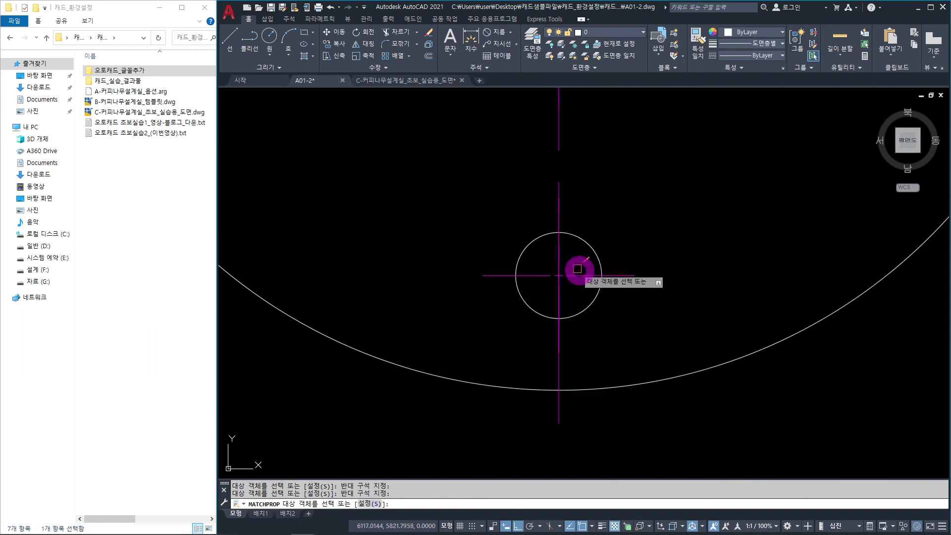
left_click(573, 256)
left_click(547, 283)
scroll(643, 267, "down", 4)
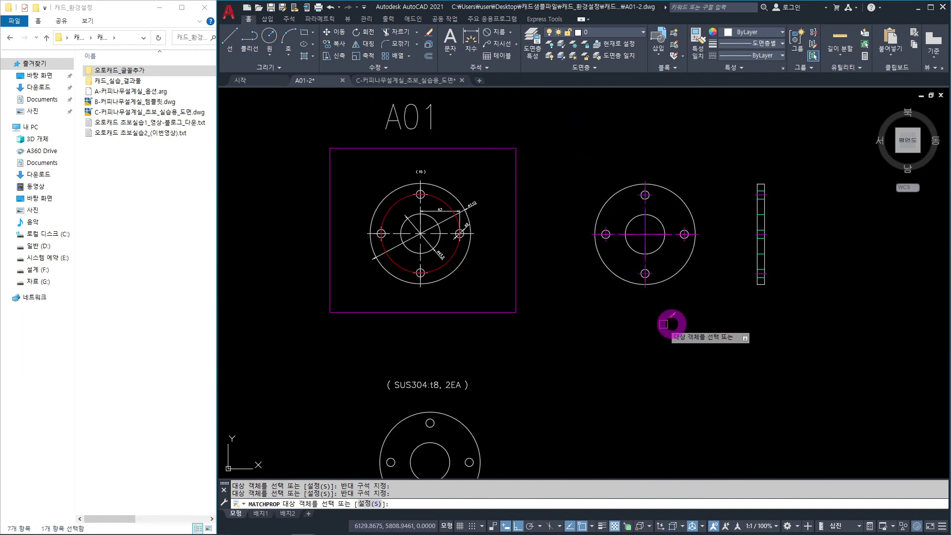
middle_click_drag(691, 320, 591, 337)
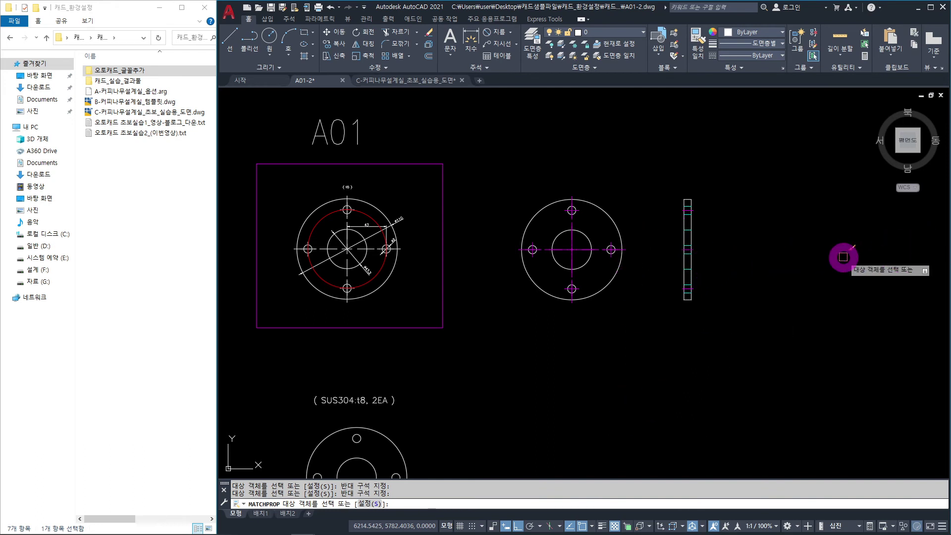
key("Escape")
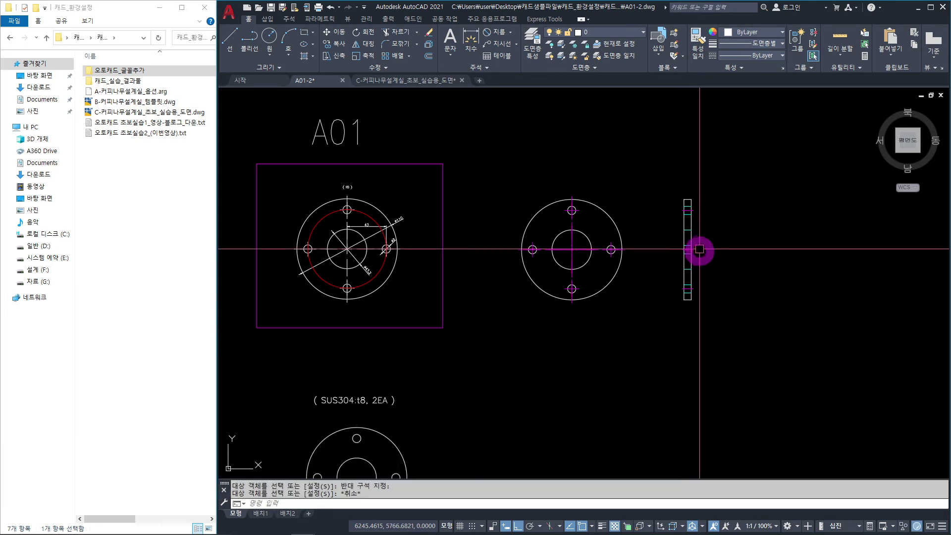
Step: Set the linetype scale of the upper bolt hole's top hidden line in the side view to 0.2
scroll(700, 265, "up", 2)
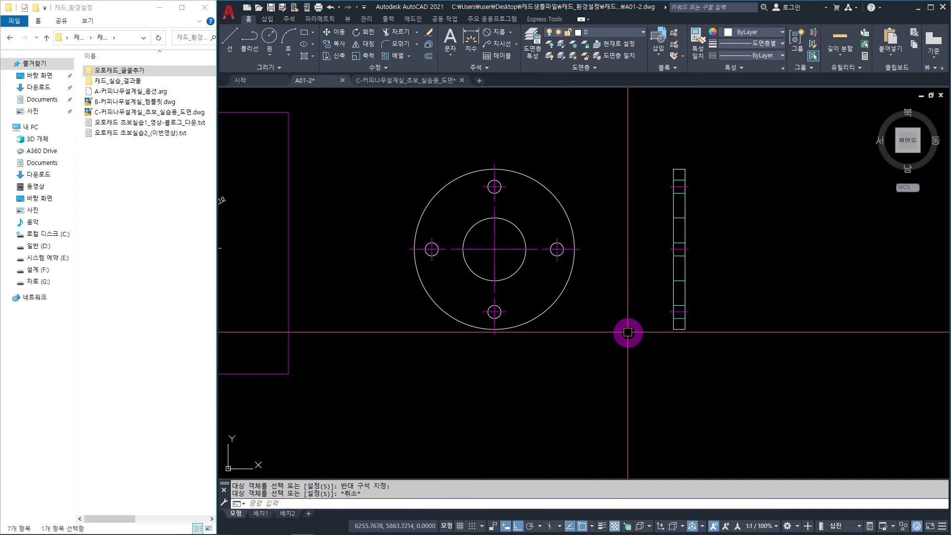
scroll(694, 208, "up", 5)
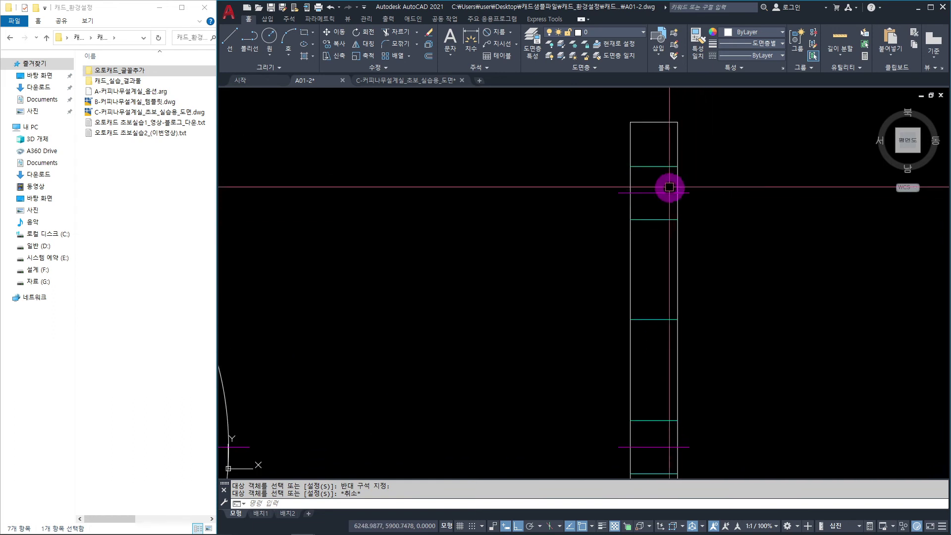
scroll(667, 181, "up", 4)
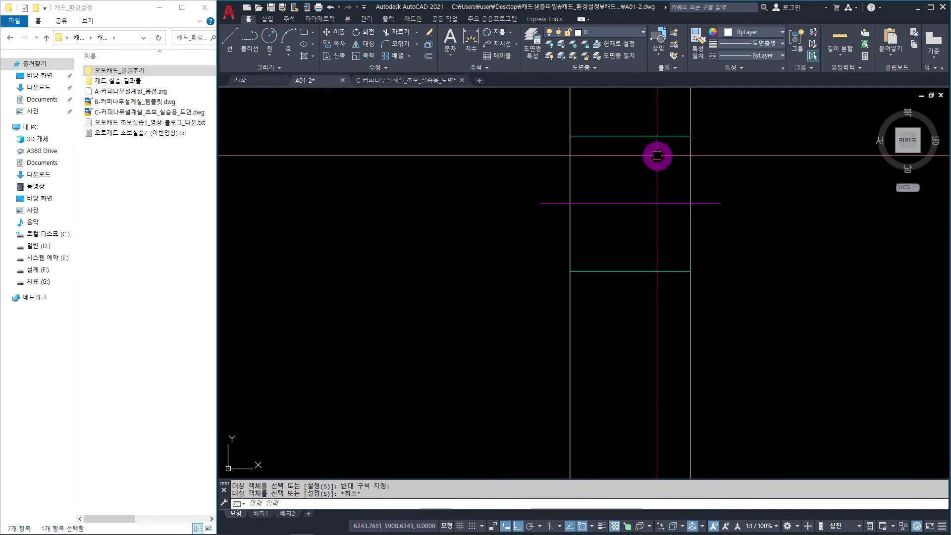
left_click(628, 159)
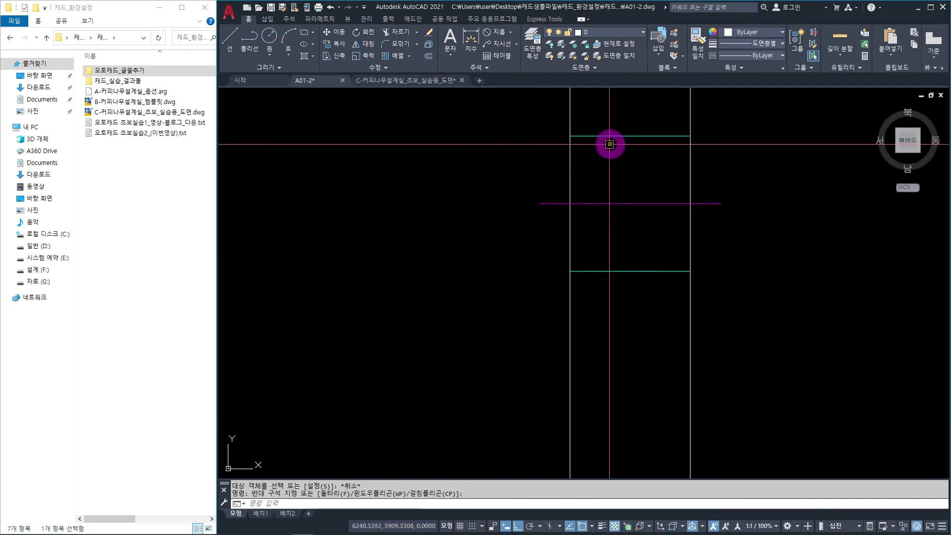
middle_click_drag(624, 167, 625, 187)
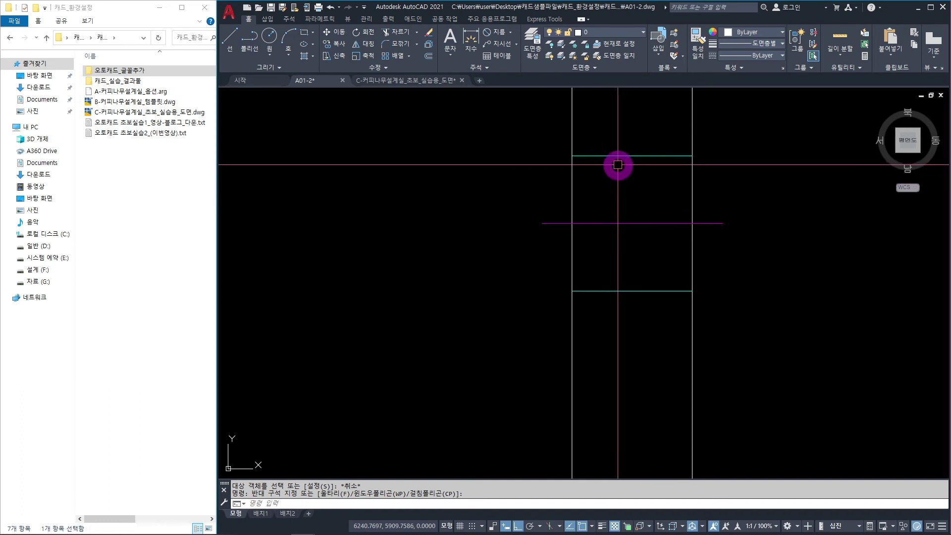
right_click(646, 155)
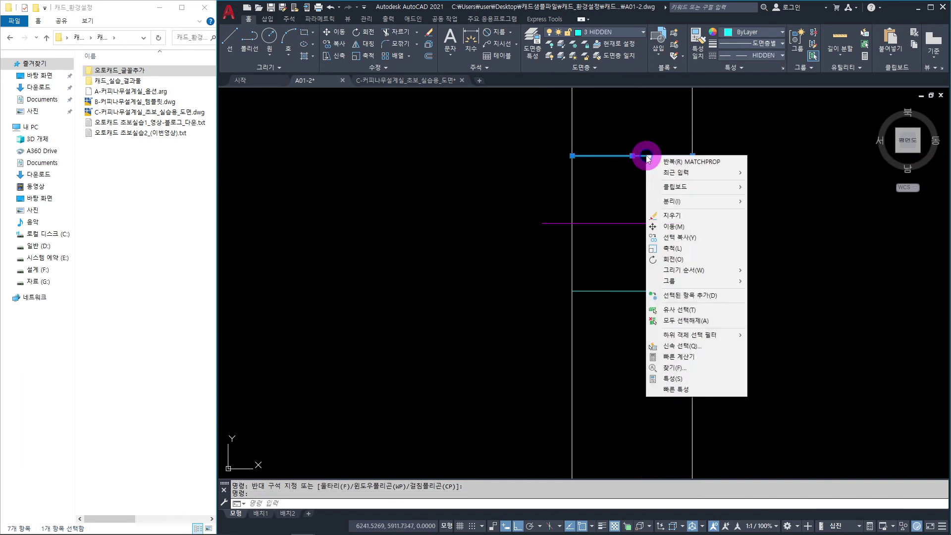
left_click(676, 379)
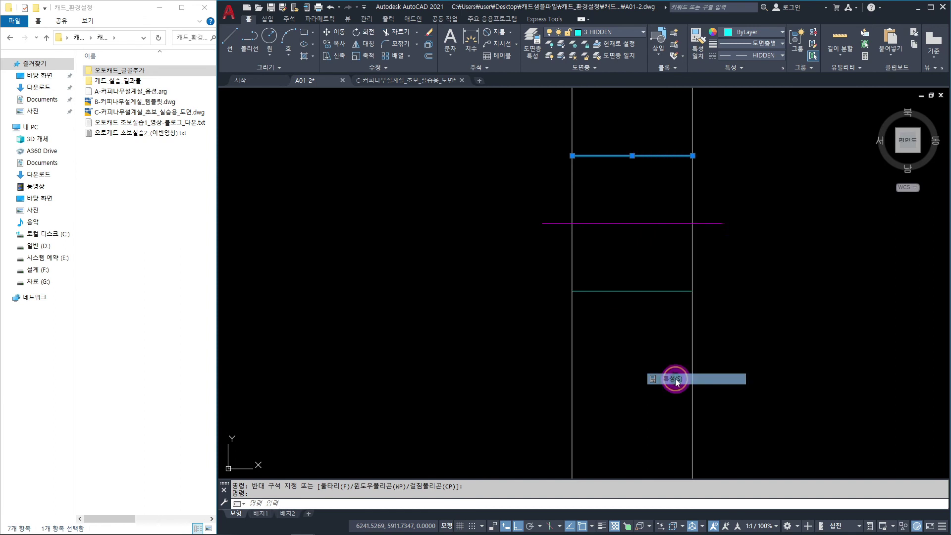
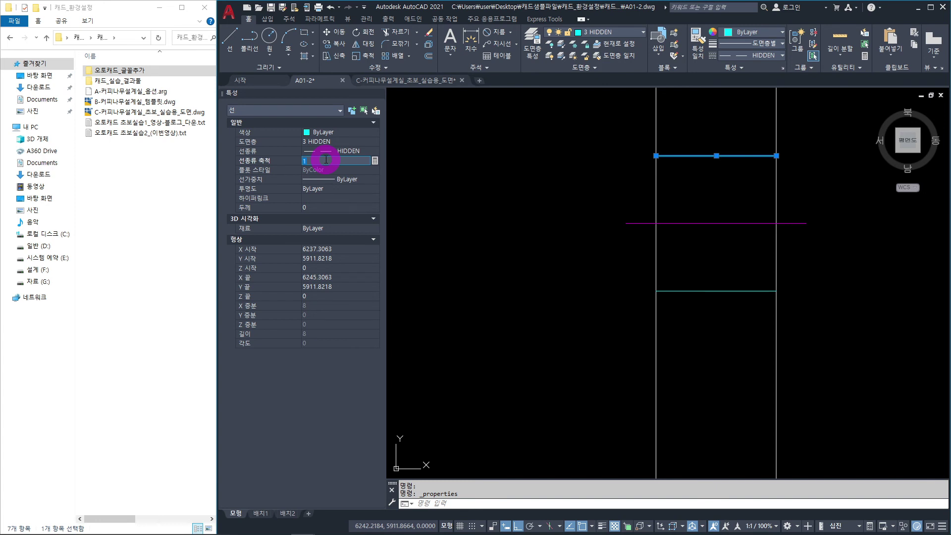
key("BackSpace")
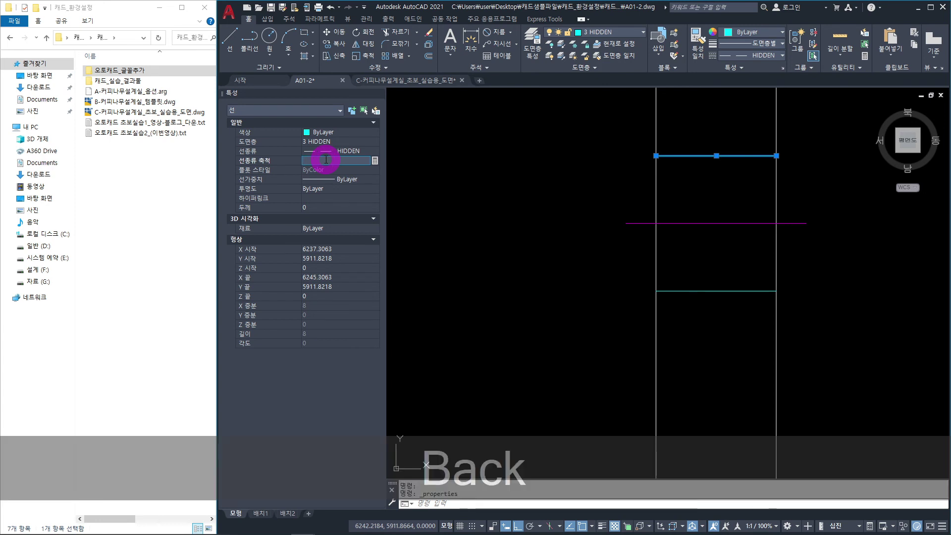
type("0.2")
key("Return")
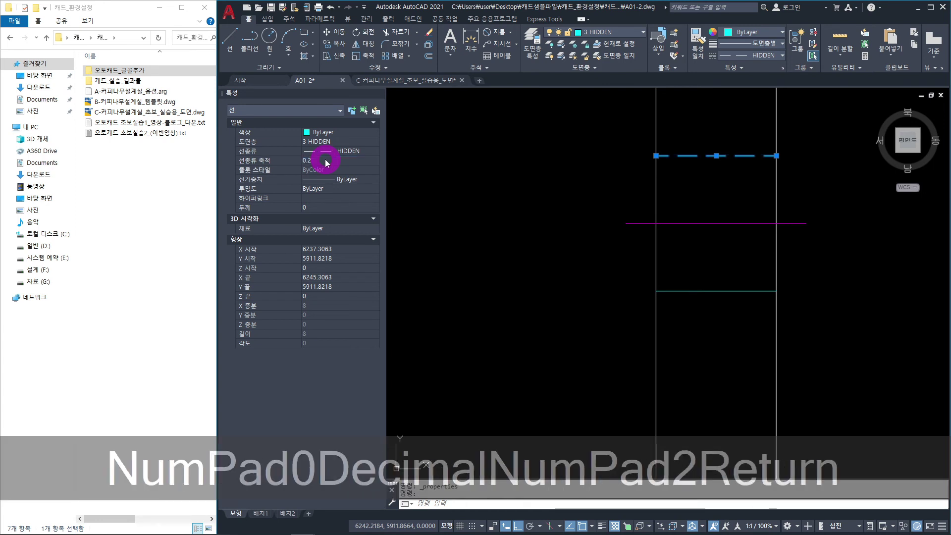
left_click(502, 248)
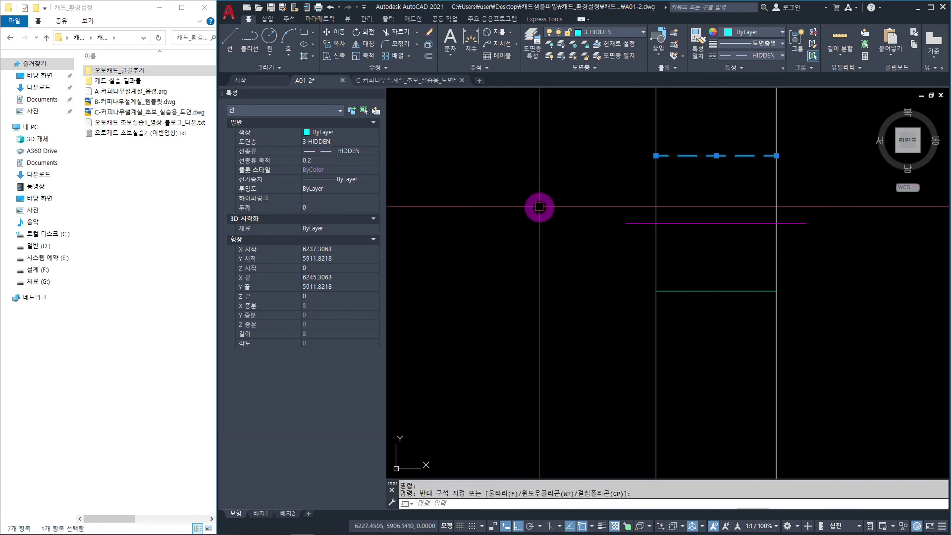
key("Escape")
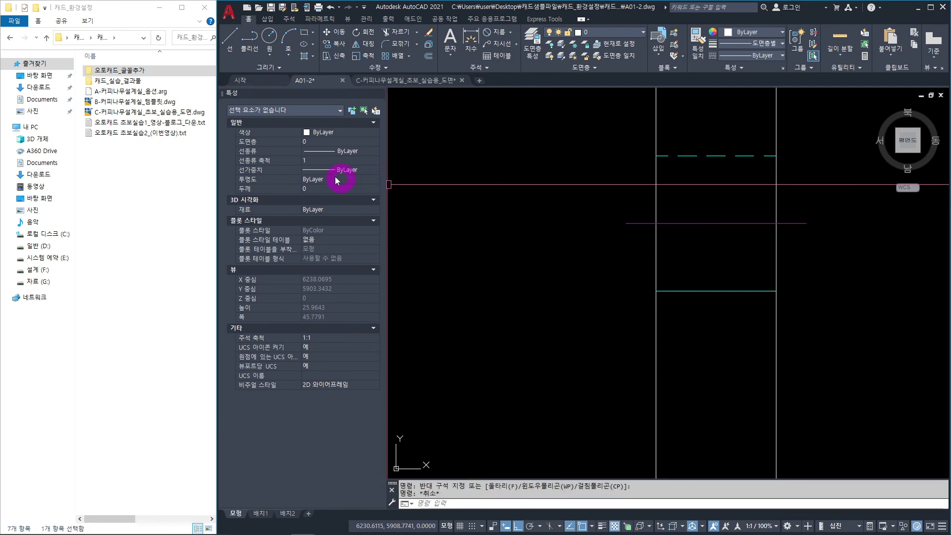
Step: Close the object properties display
left_click(545, 300)
left_click(518, 269)
middle_click_drag(516, 265, 488, 240)
scroll(500, 266, "down", 6)
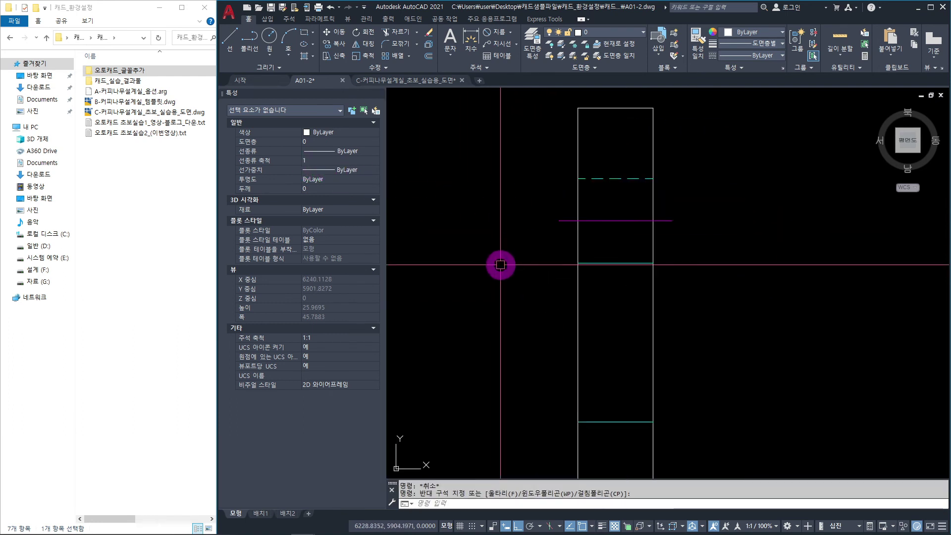
middle_click_drag(518, 296, 530, 241)
scroll(526, 257, "down", 2)
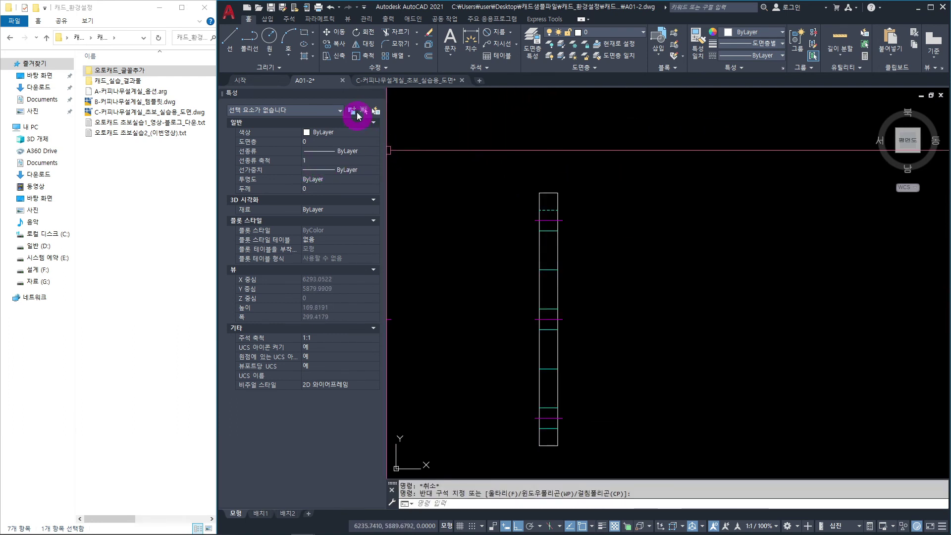
left_click(379, 94)
Step: Match the upper bolt hole's bottom hidden line in the side view to the rescaled top hidden line
left_click(595, 239)
left_click(565, 198)
type("MA")
key("space")
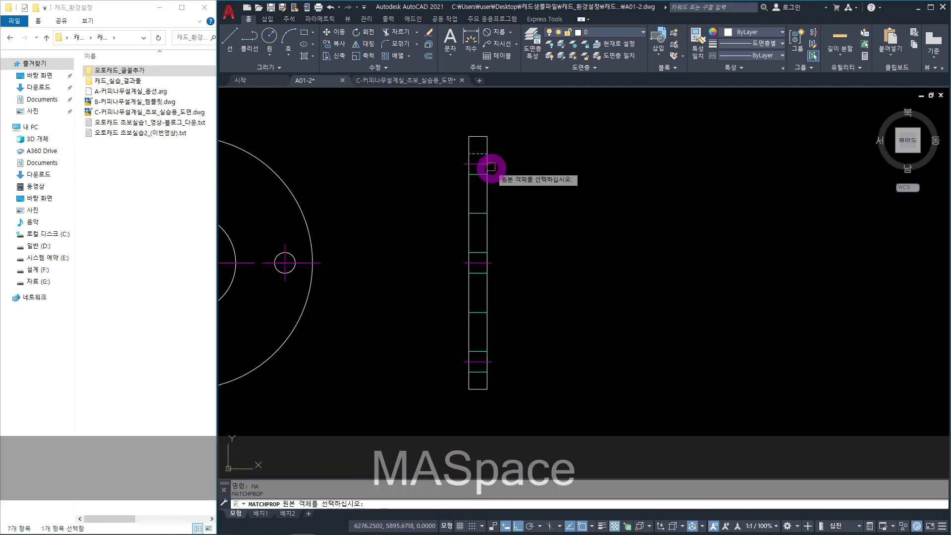
scroll(484, 140, "up", 6)
left_click(485, 133)
left_click(484, 213)
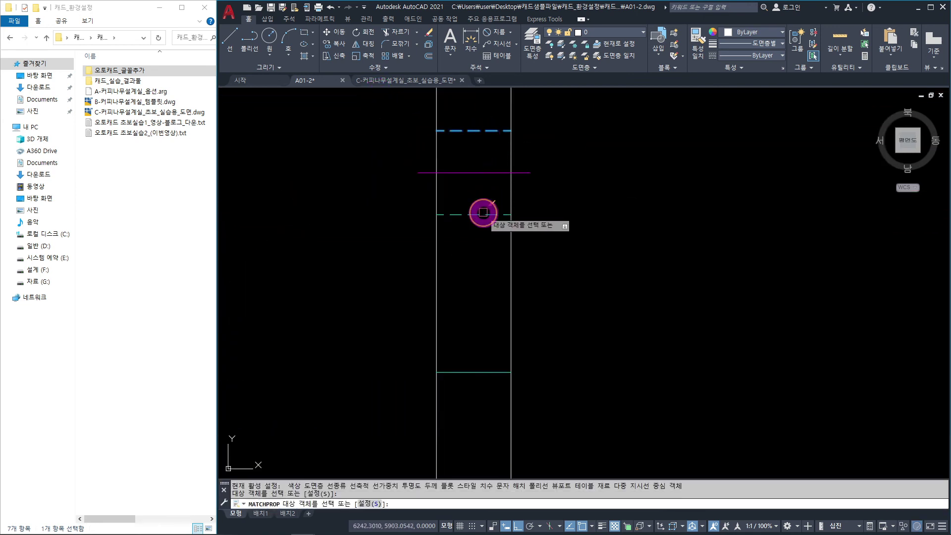
Step: Apply the same hidden-line properties to the central bore's upper edge and both edges of the middle bolt hole
middle_click_drag(478, 294, 477, 175)
scroll(476, 178, "down", 2)
left_click(482, 199)
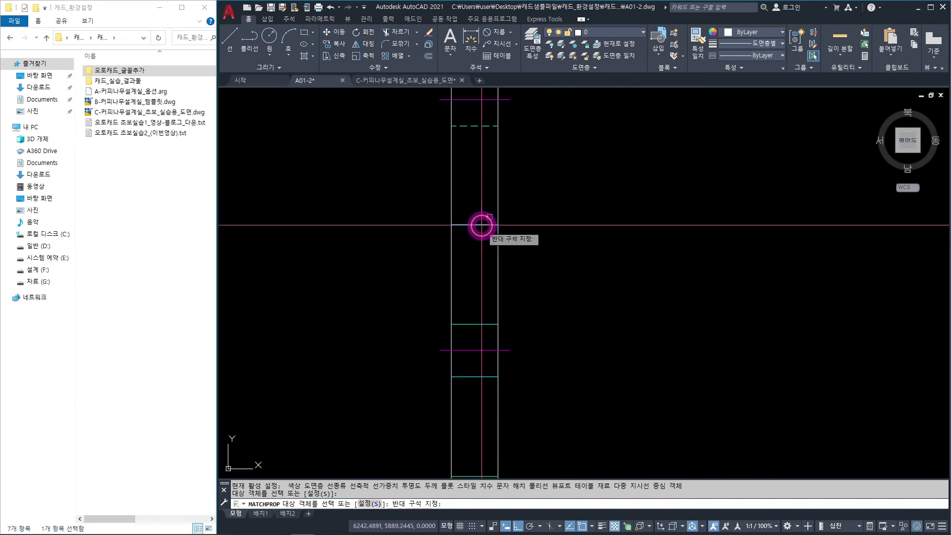
left_click(467, 335)
middle_click_drag(529, 354, 536, 245)
left_click(484, 269)
Step: Apply the same hidden-line properties to the central bore's lower edge and both lower bolt hole edges, ending the property matching
middle_click_drag(479, 296, 467, 174)
left_click(476, 223)
left_click(458, 353)
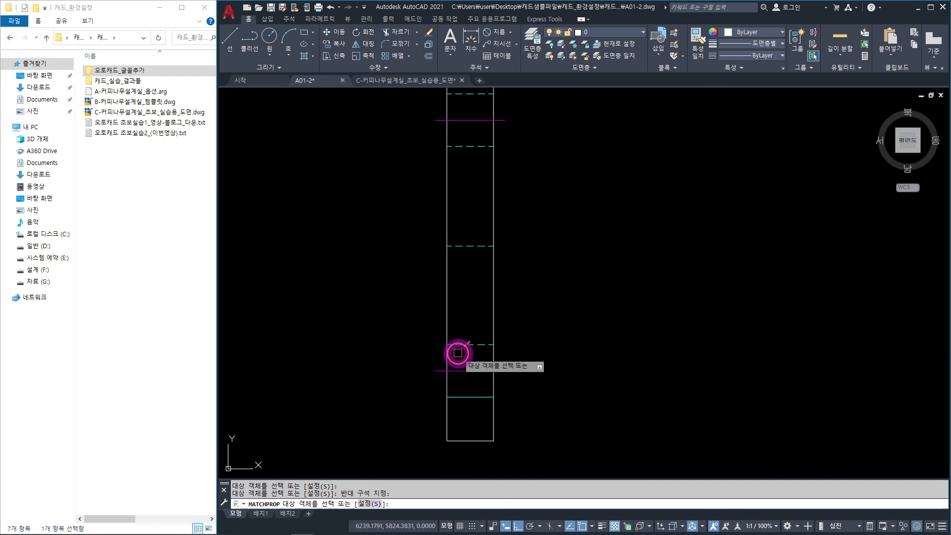
left_click(474, 397)
scroll(564, 297, "down", 4)
mouse_move(564, 286)
middle_mouse_down()
mouse_move(622, 314)
mouse_move(649, 286)
mouse_move(718, 259)
mouse_move(739, 267)
middle_mouse_up()
key("Escape")
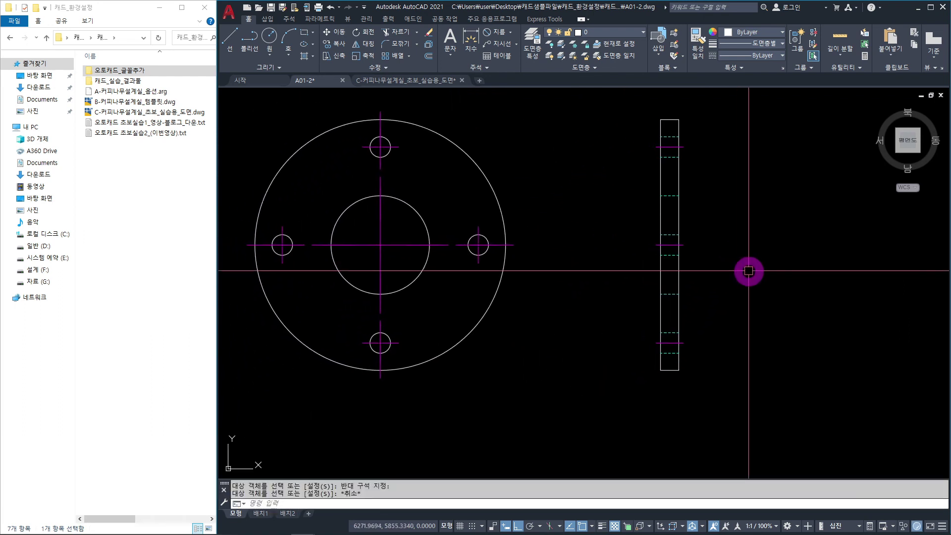
scroll(744, 271, "down", 2)
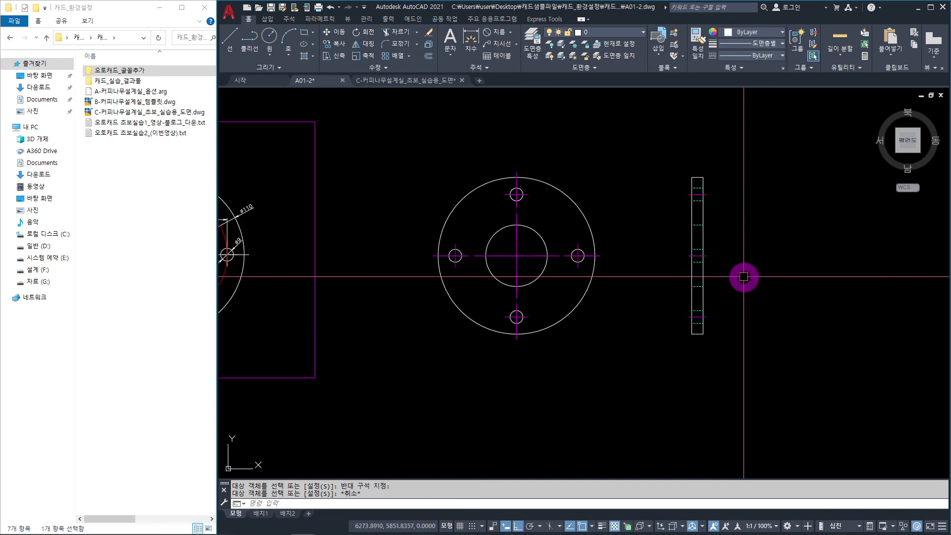
middle_click_drag(490, 380, 611, 377)
scroll(592, 384, "down", 2)
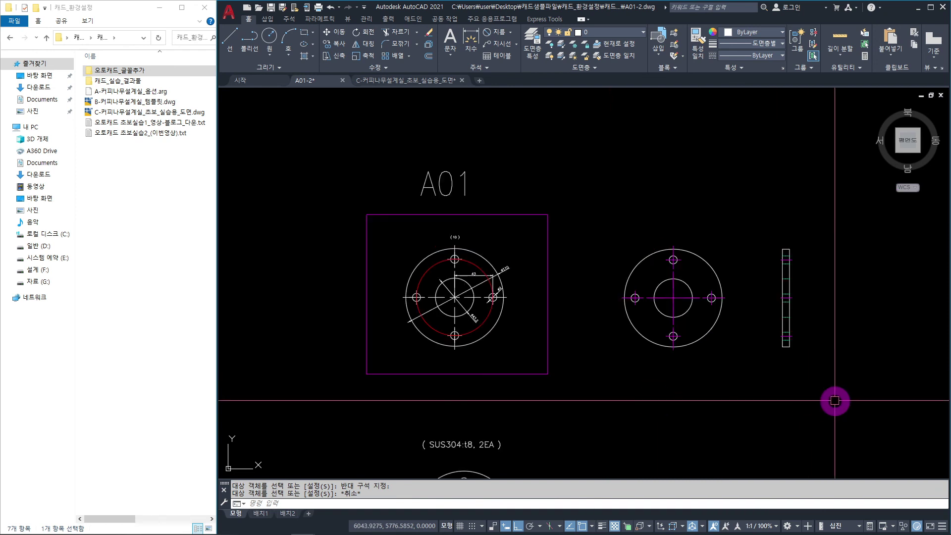
middle_click_drag(679, 431, 684, 276)
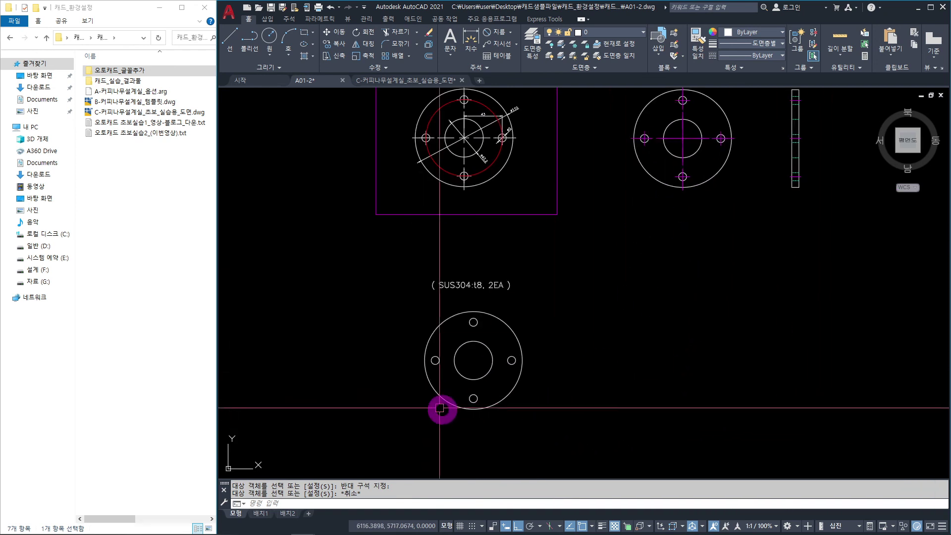
mouse_move(520, 370)
middle_mouse_down()
mouse_move(557, 376)
mouse_move(493, 378)
middle_mouse_up()
mouse_move(556, 318)
middle_mouse_down()
mouse_move(511, 379)
mouse_move(550, 382)
middle_mouse_up()
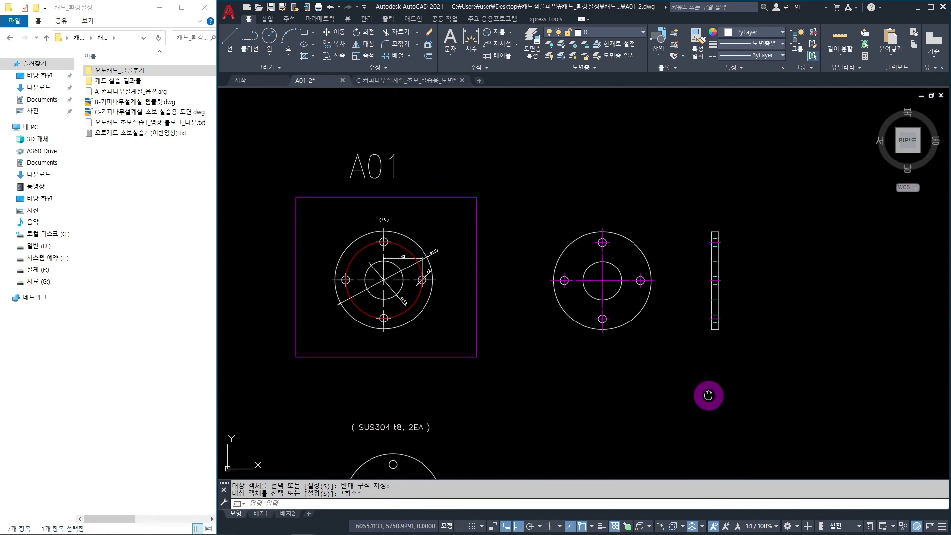
Step: Move the redrawn front and side views together horizontally, farther away from the framed A01 reference drawing
middle_click_drag(707, 392, 637, 343)
left_click(619, 345)
type("m")
key("space")
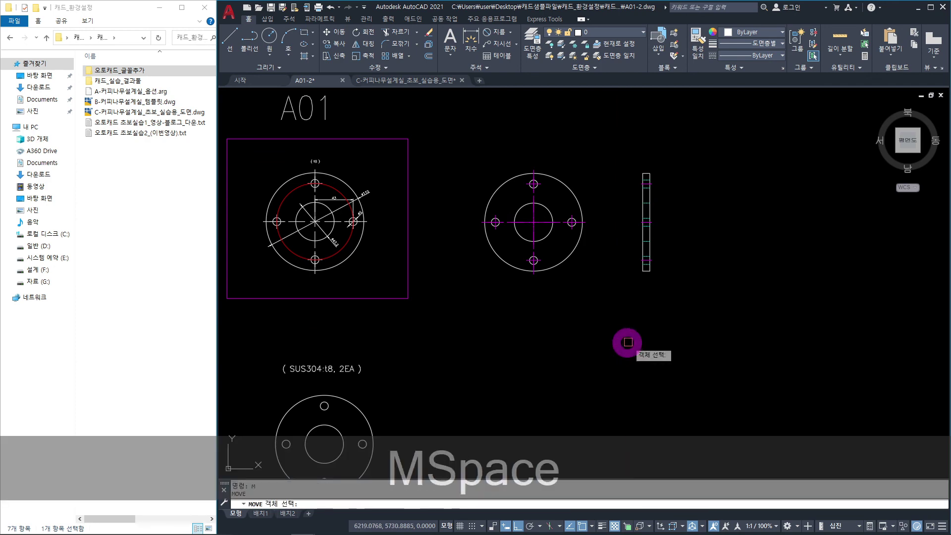
left_click(687, 136)
left_click(526, 297)
key("space")
left_click(489, 291)
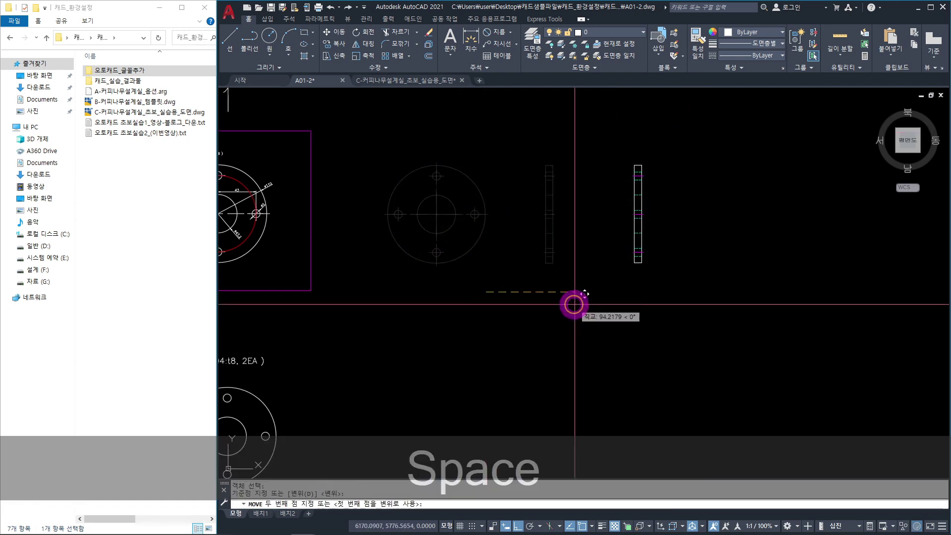
left_click(557, 298)
Step: Copy the landscape A4 frame with its label and red line around the redrawn front and side views, with ortho mode off
scroll(580, 317, "down", 10)
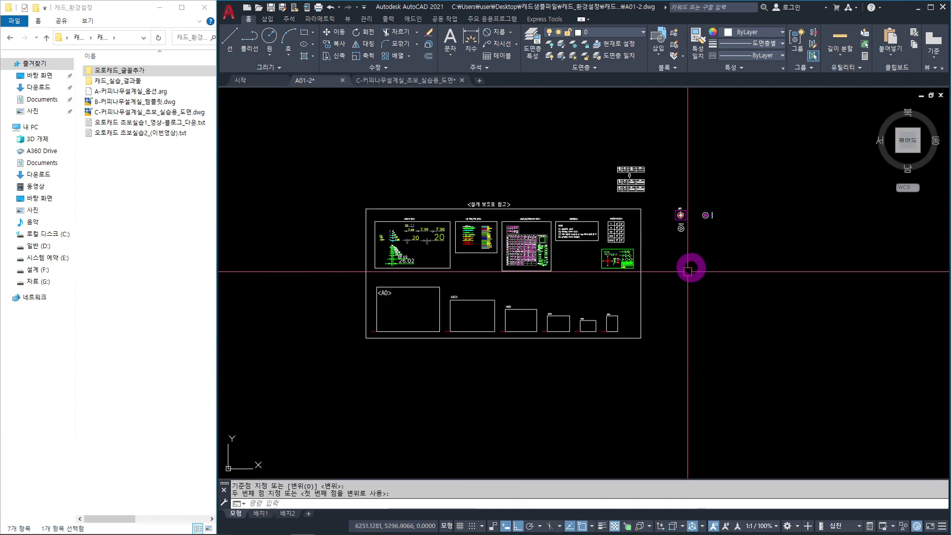
scroll(619, 334, "up", 10)
left_click(513, 276)
left_click(511, 276)
type("CO")
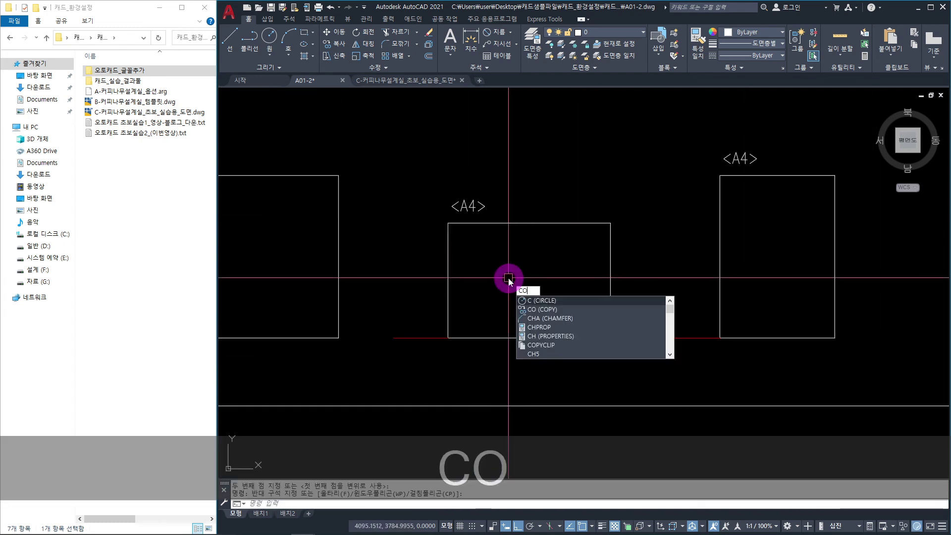
key("space")
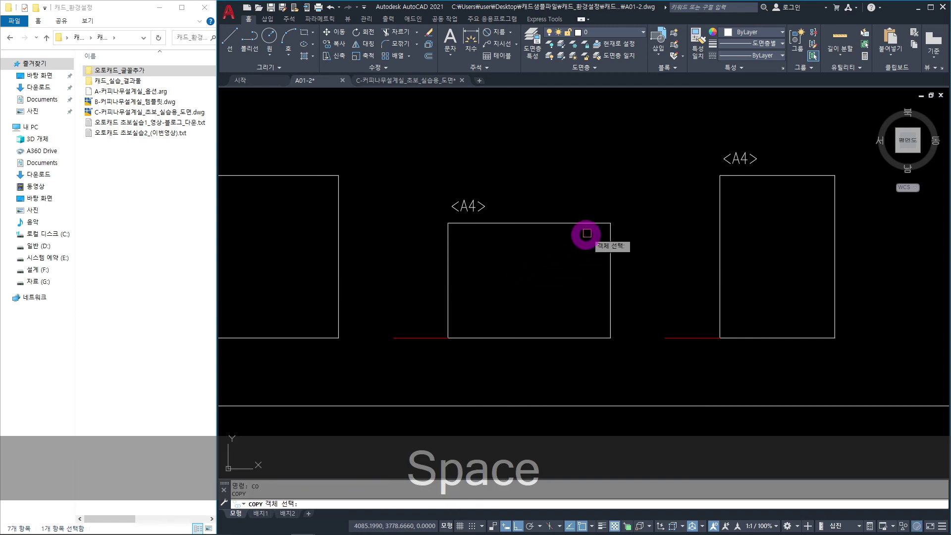
left_click(629, 154)
left_click(399, 361)
key("space")
left_click(529, 223)
middle_click_drag(605, 210, 438, 328)
key("F8")
scroll(417, 250, "down", 7)
scroll(477, 232, "up", 5)
scroll(477, 232, "up", 4)
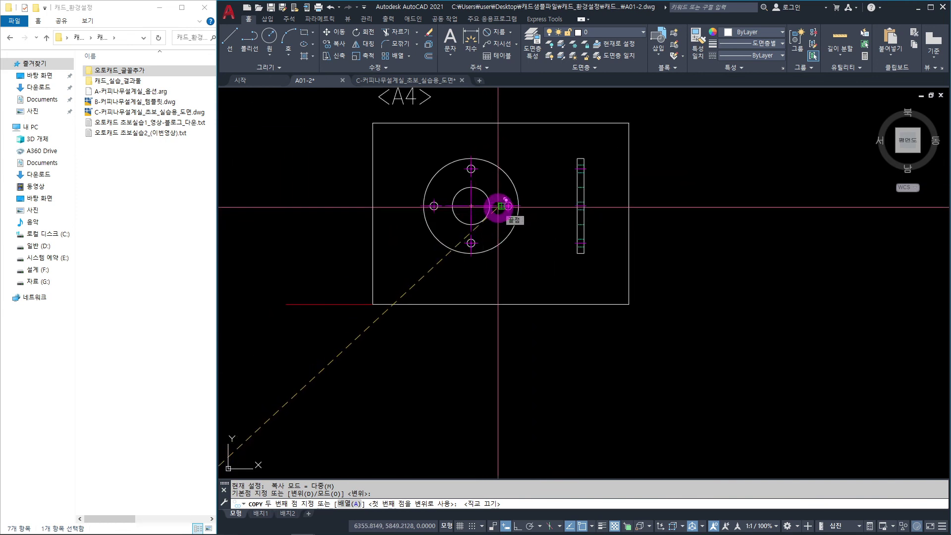
left_click(498, 207)
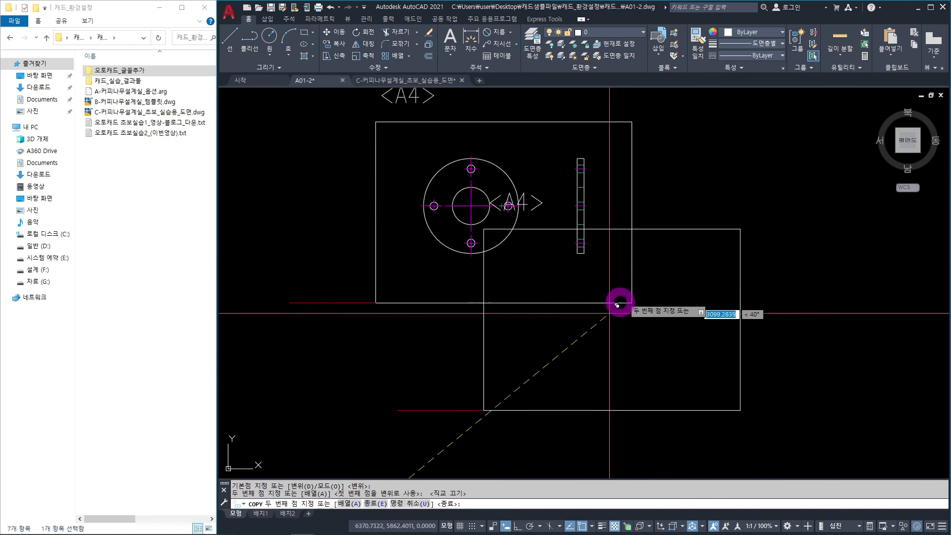
key("Escape")
Step: Copy the A4 sheet with its views, label and red line three times in a row, starting each red line at the preceding frame's lower corner
scroll(542, 248, "down", 2)
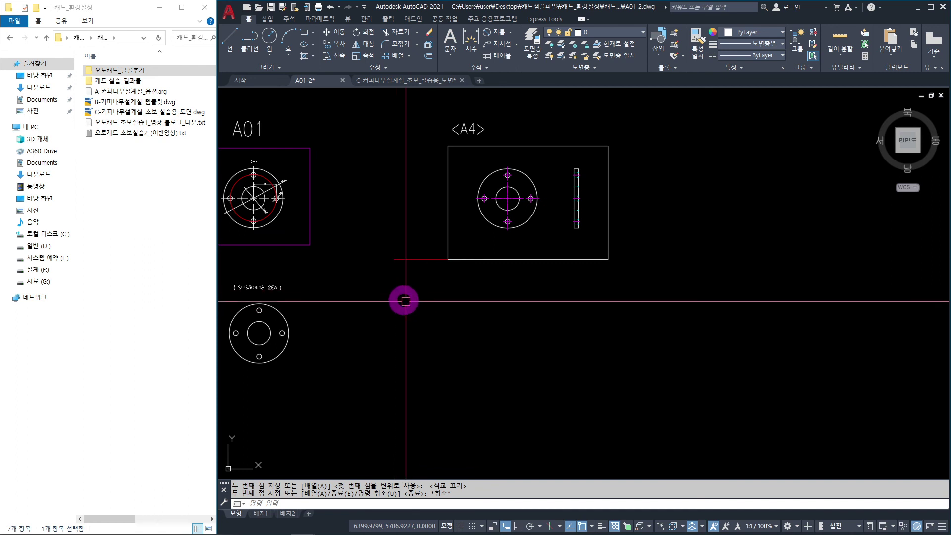
left_click(456, 326)
type("c")
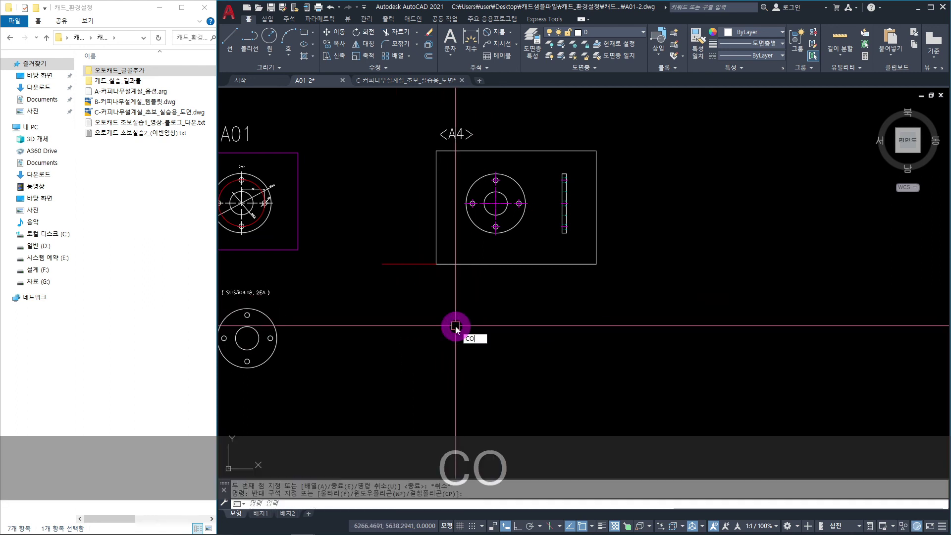
type("o")
key("space")
left_click(637, 117)
left_click(374, 344)
key("space")
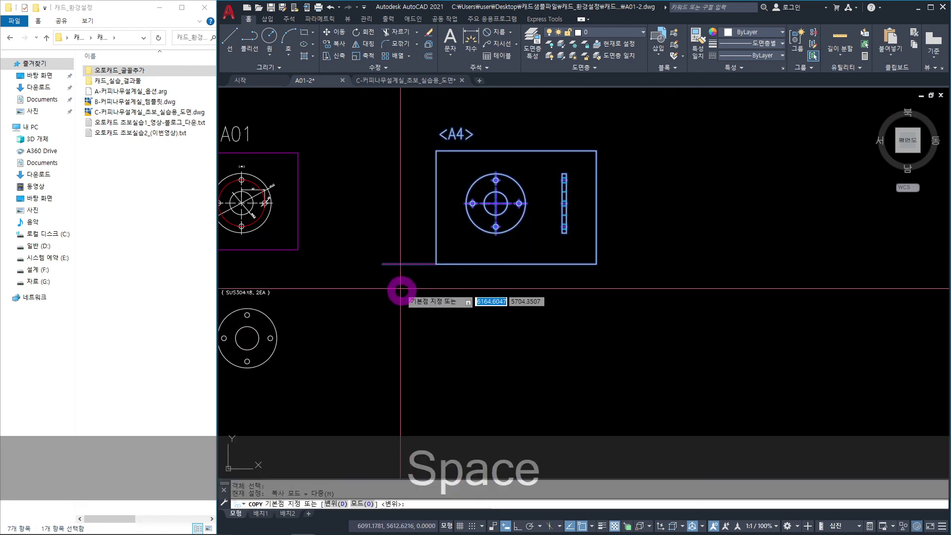
left_click(383, 264)
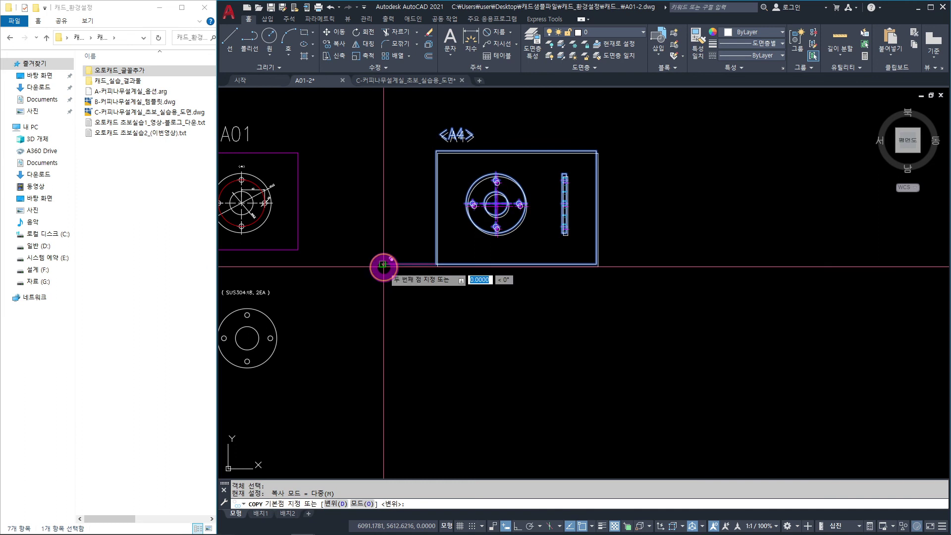
left_click(597, 265)
middle_click_drag(699, 319, 535, 309)
left_click(645, 255)
middle_click_drag(633, 275, 456, 266)
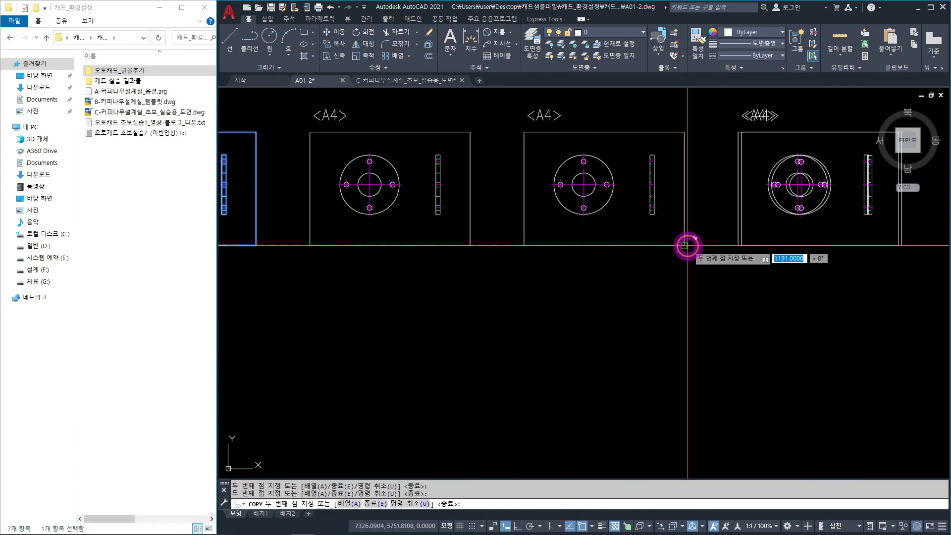
scroll(687, 245, "down", 4)
middle_click_drag(493, 322, 544, 335)
key("Escape")
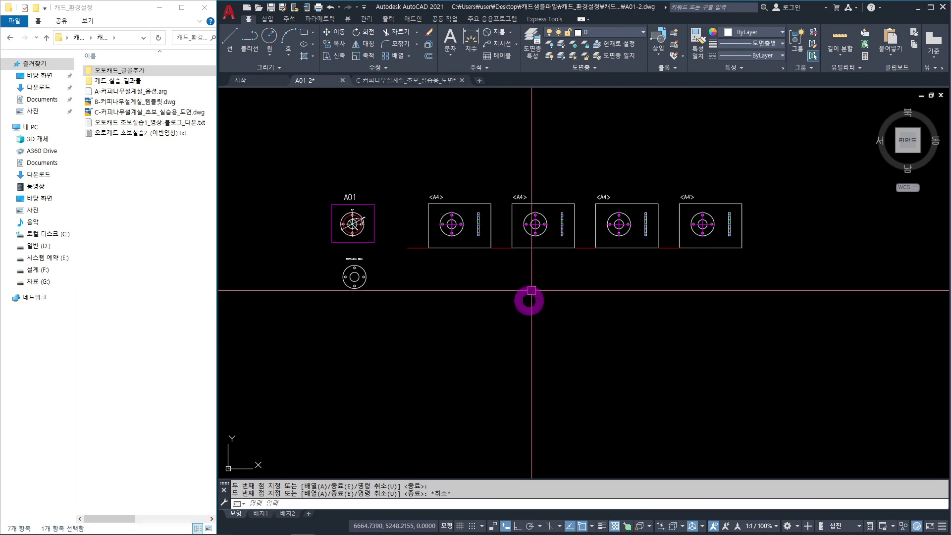
Step: Delete the <A4> text labels above all four framed sheets in the row
scroll(453, 223, "up", 4)
scroll(453, 225, "down", 5)
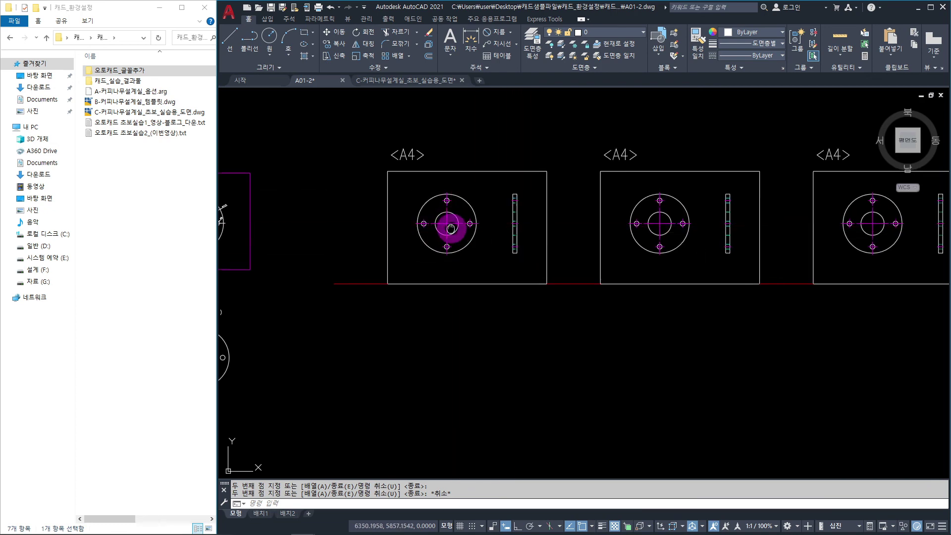
scroll(537, 232, "up", 5)
left_click(688, 186)
middle_click_drag(377, 209, 838, 92)
middle_click_drag(441, 108, 439, 184)
left_click(364, 194)
key("Delete")
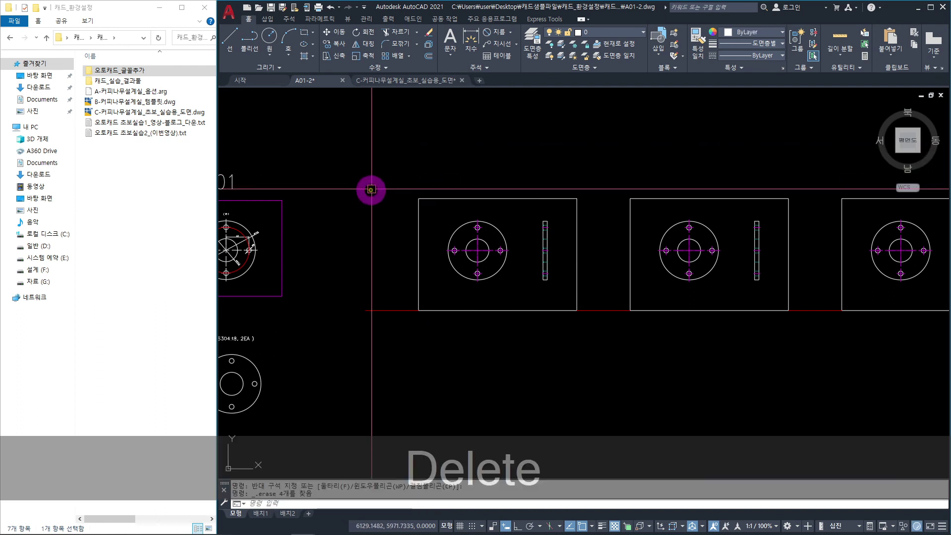
mouse_move(353, 271)
middle_mouse_down()
mouse_move(410, 261)
mouse_move(456, 225)
middle_mouse_up()
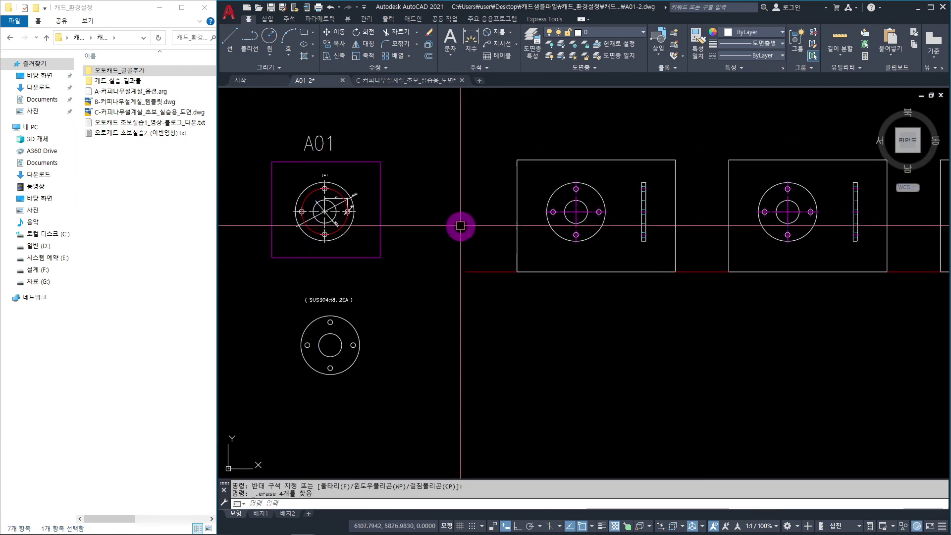
scroll(484, 240, "down", 4)
scroll(468, 258, "down", 2)
middle_click_drag(467, 258, 628, 233)
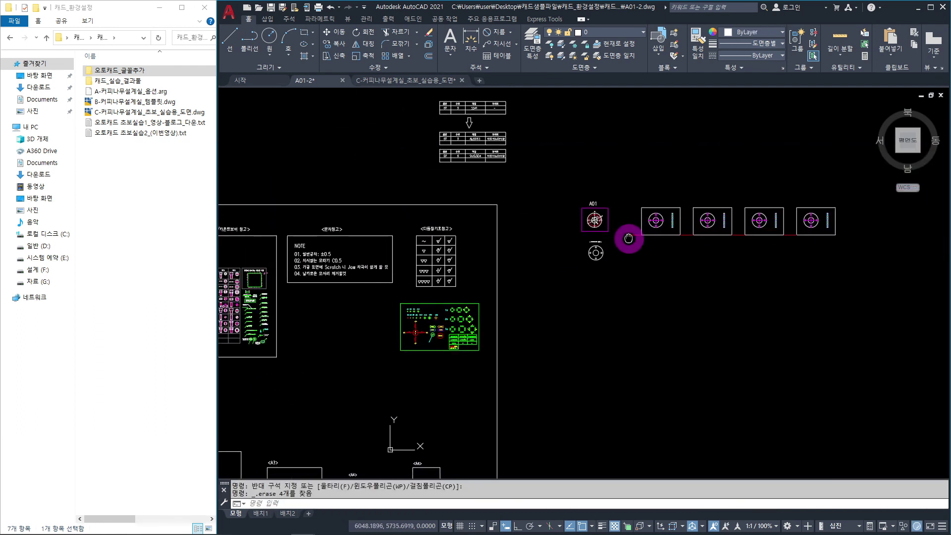
scroll(569, 239, "up", 6)
scroll(514, 255, "up", 2)
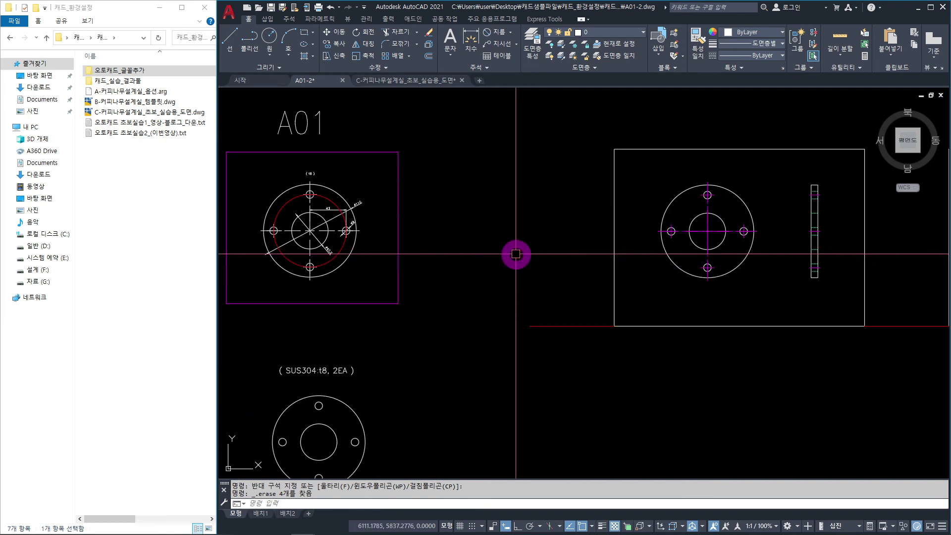
middle_click_drag(514, 255, 529, 251)
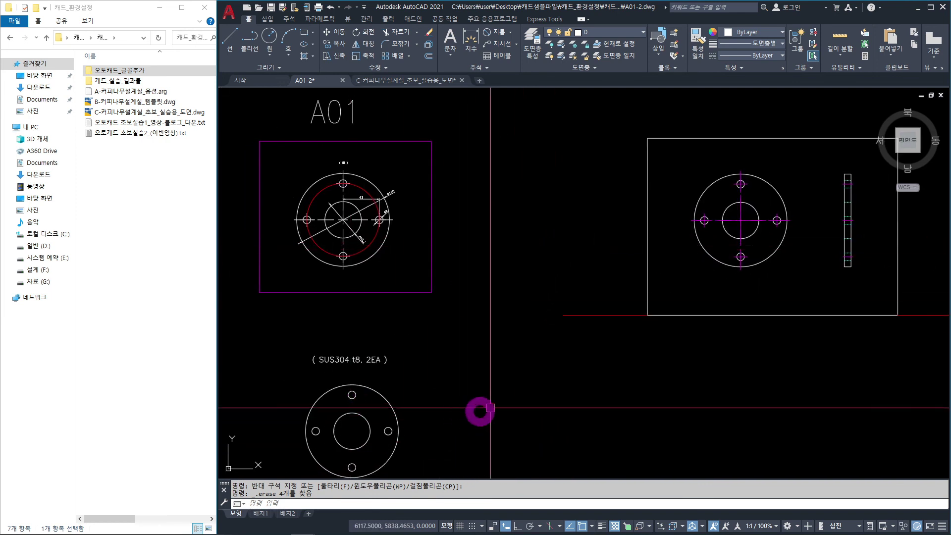